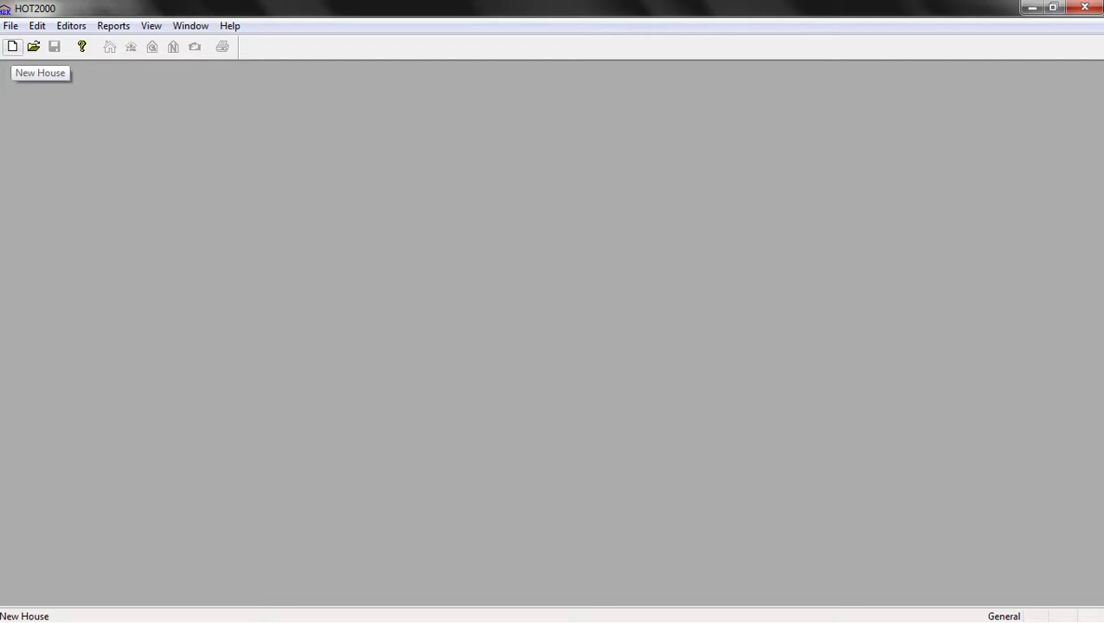
Create a new house with 4 main walls, 0 exposed floors and 2 windows
left_click(12, 46)
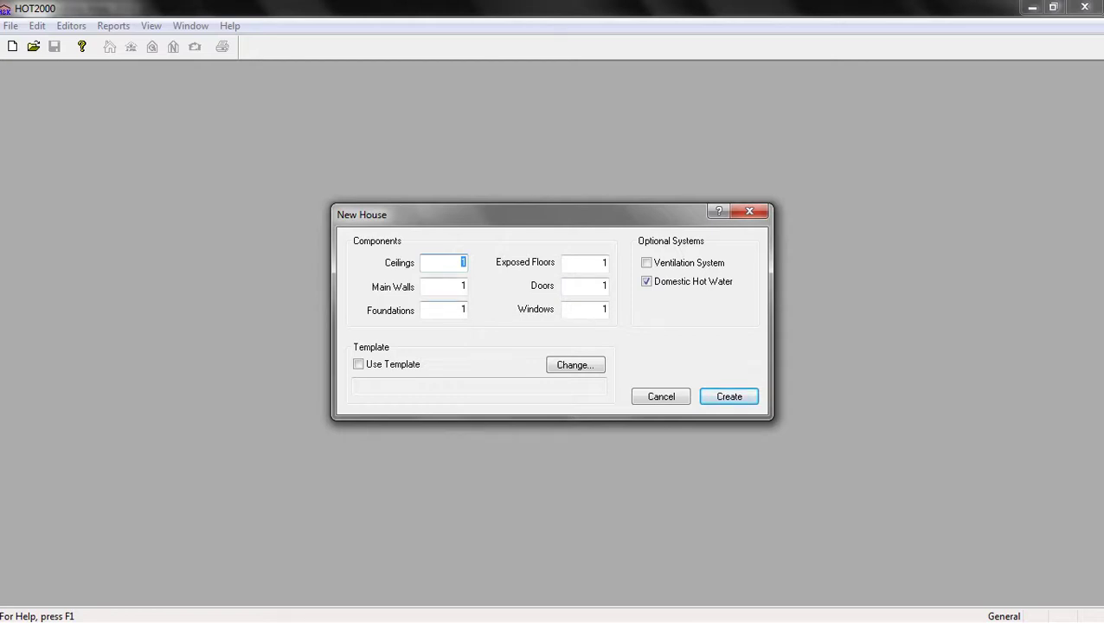
key("Tab")
type("4")
key("Tab")
type("0")
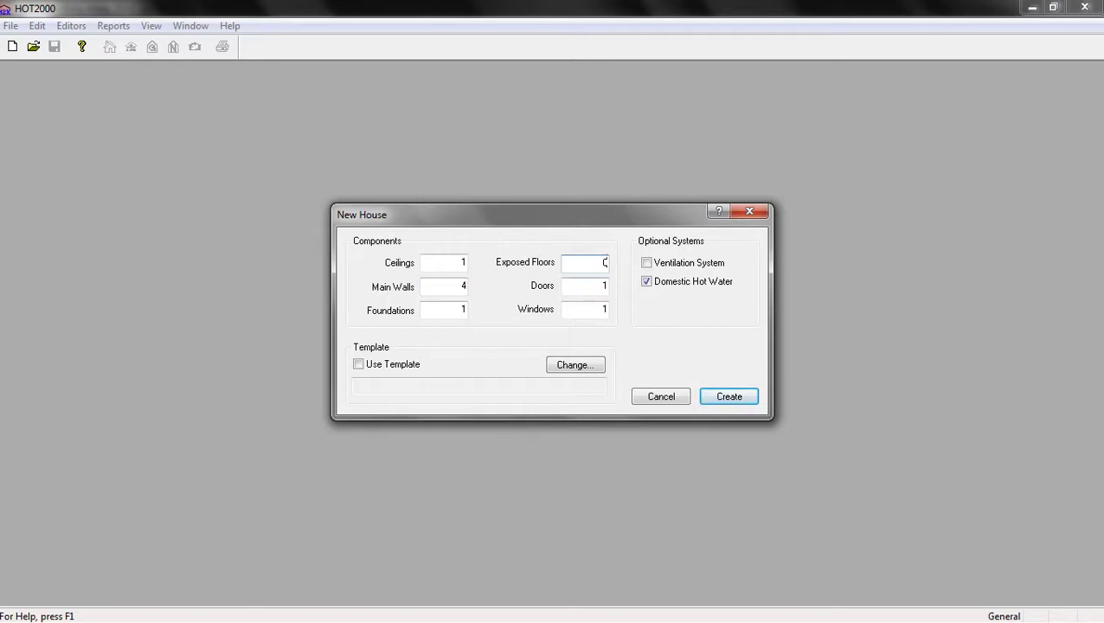
key("Tab")
type("2")
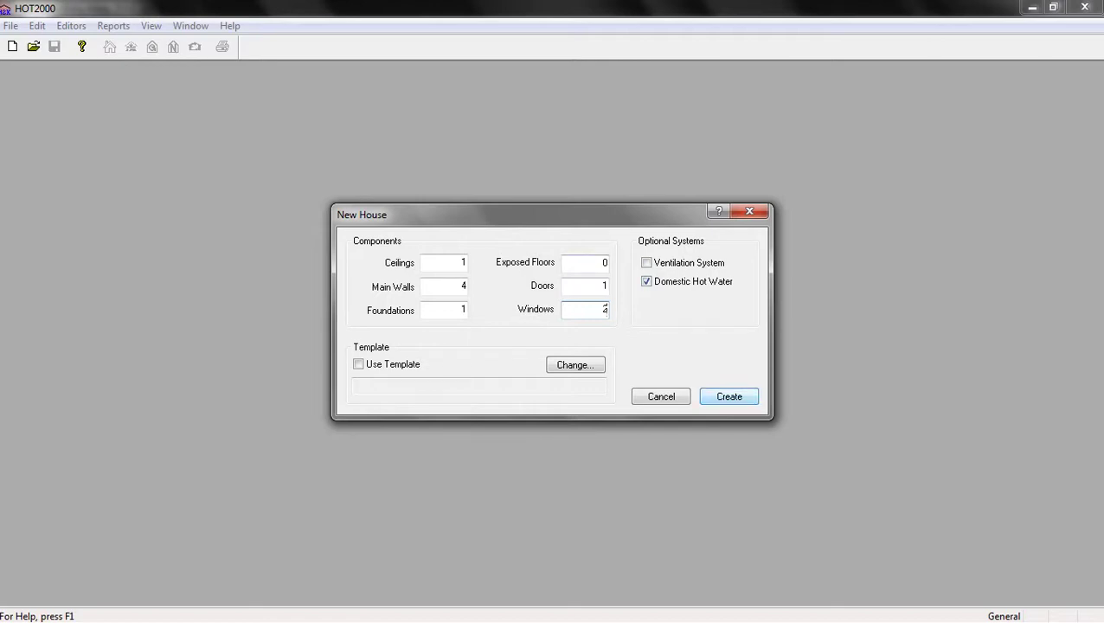
key("Return")
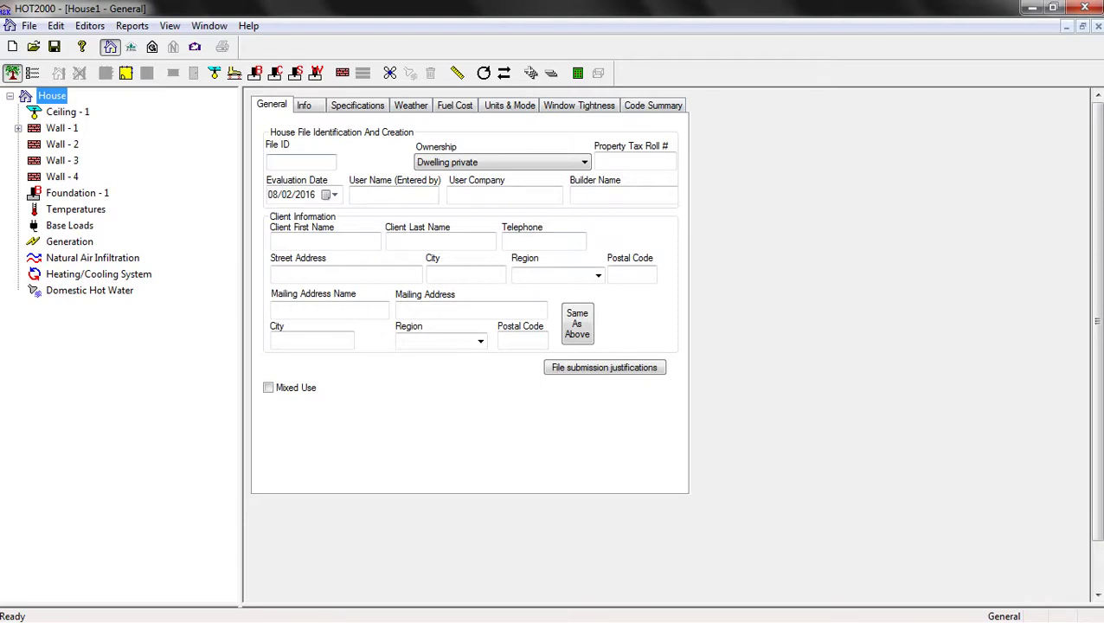
Enter the File ID 'My sample Project' and keep Dwelling private as the ownership
left_click(270, 161)
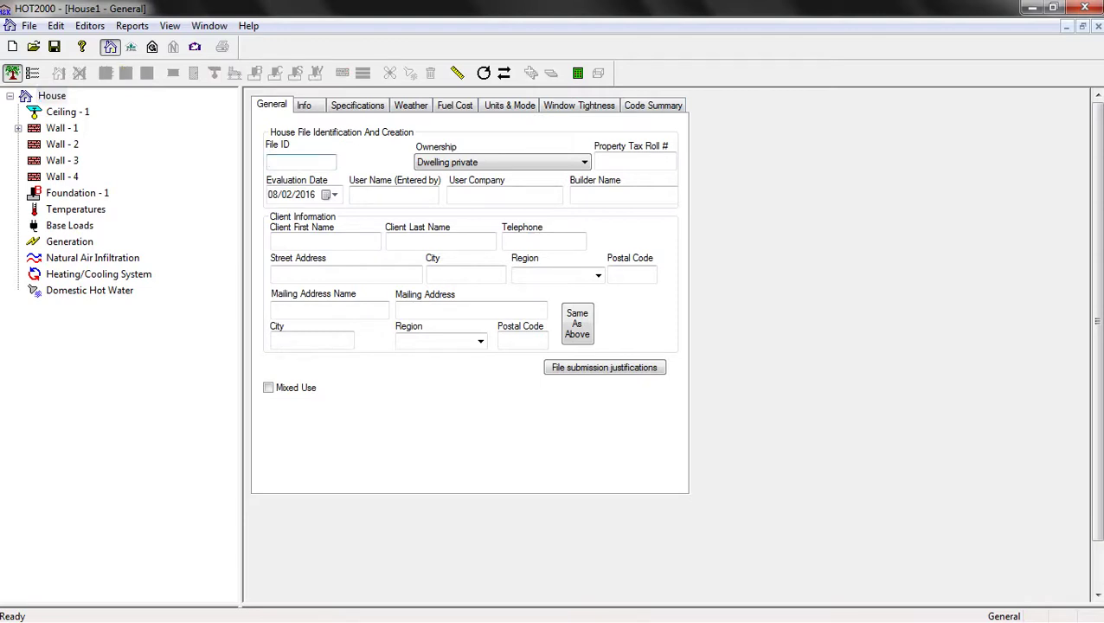
type("My sample Project")
left_click(502, 162)
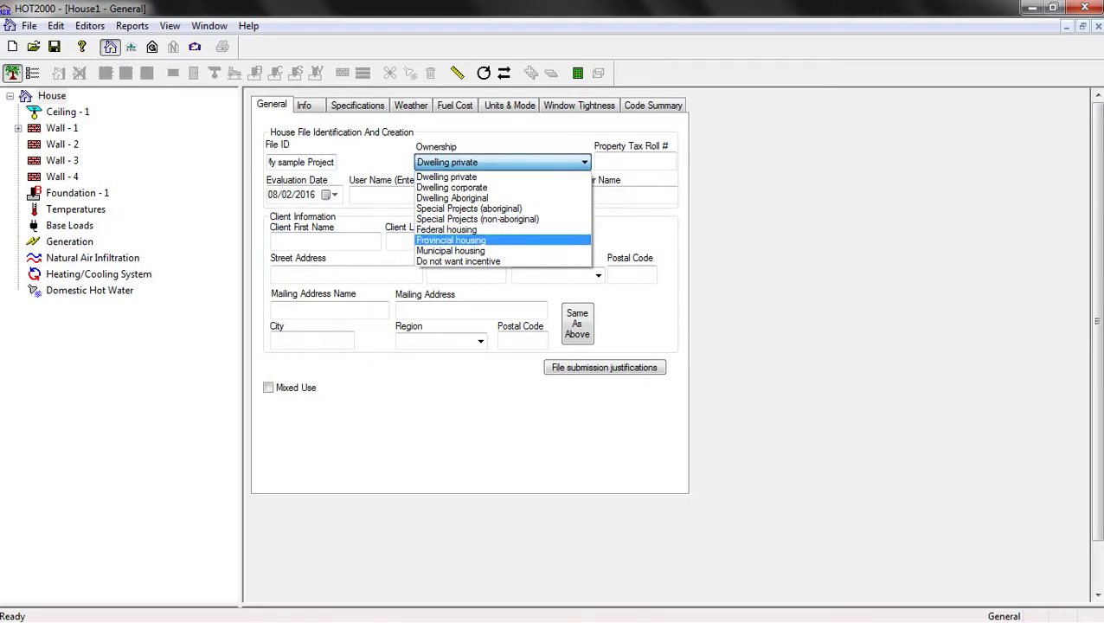
left_click(447, 177)
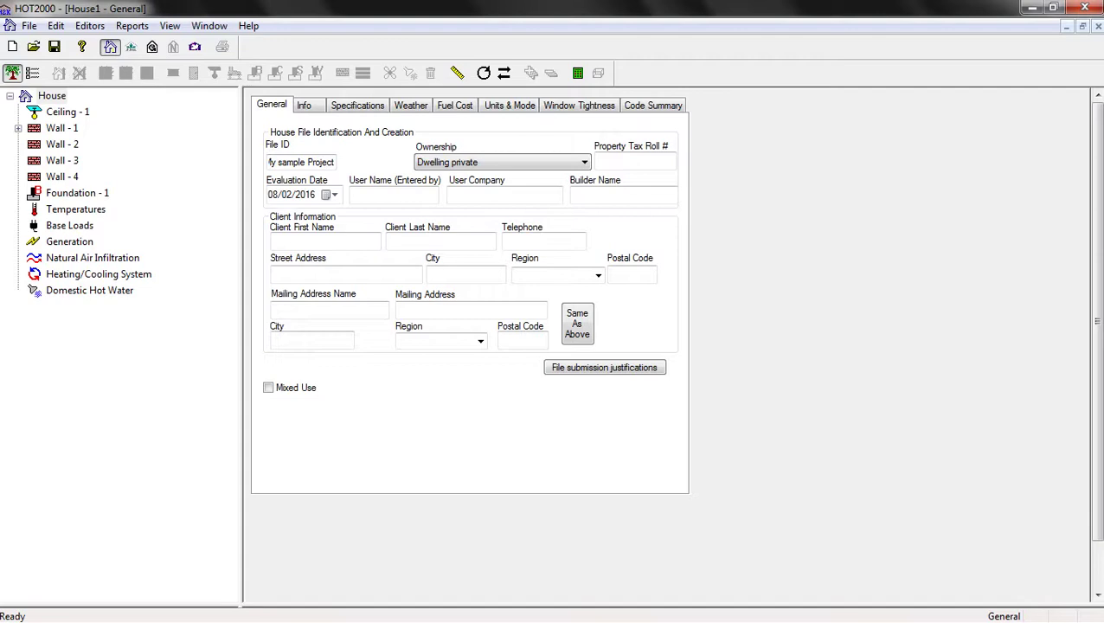
Fill in the client's first and last name, then move on to the Specifications page
left_click(311, 241)
left_click(439, 240)
left_click(544, 241)
key("ctrl+Tab")
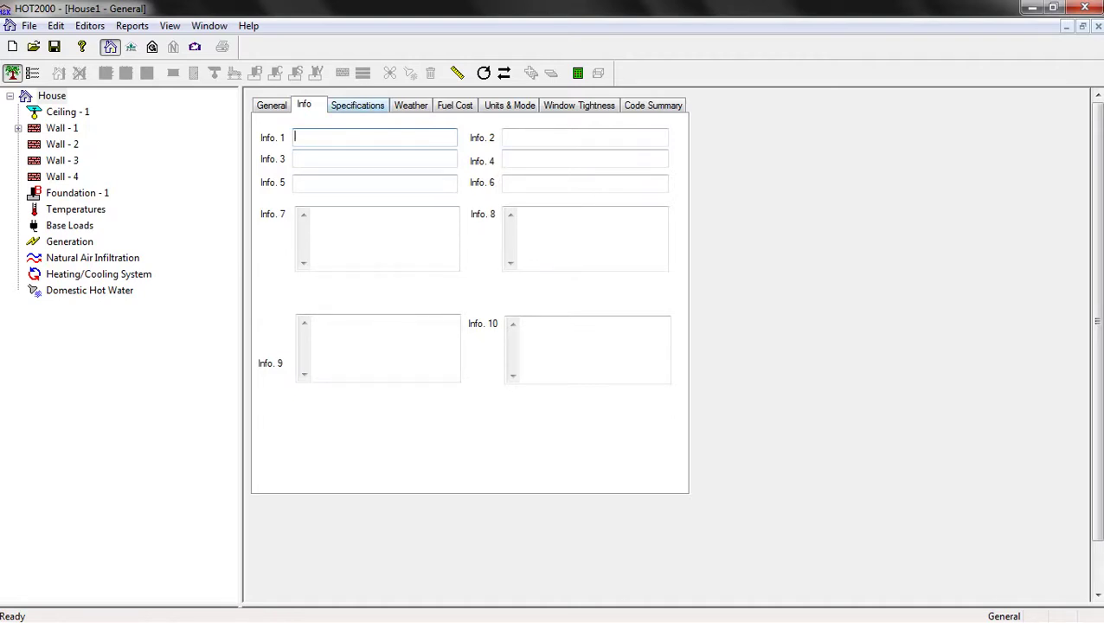
key("ctrl+Tab")
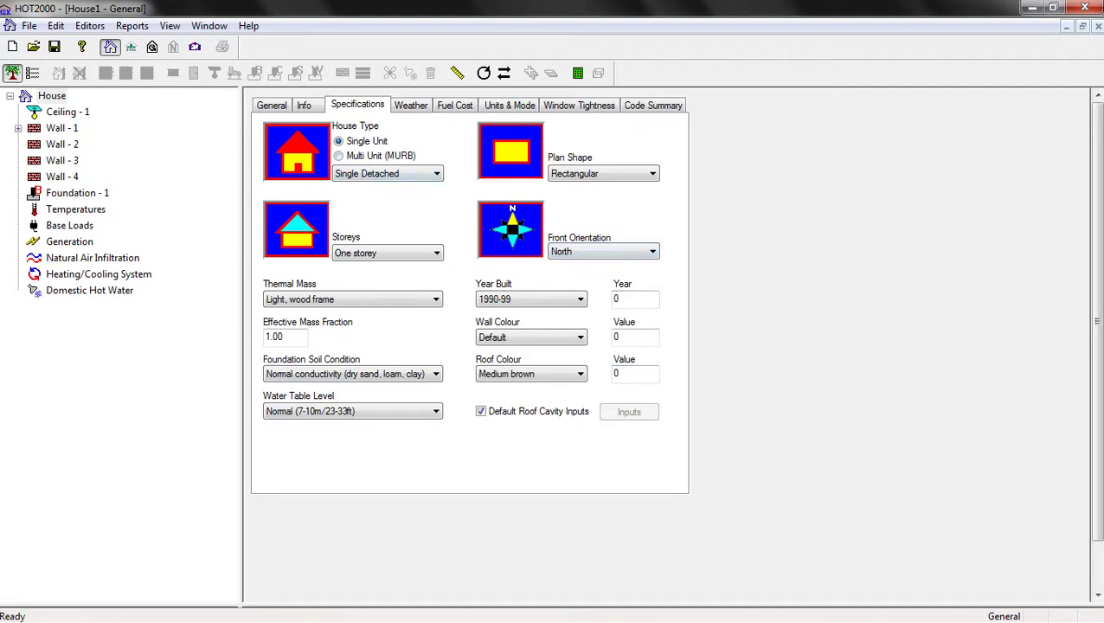
left_click(386, 173)
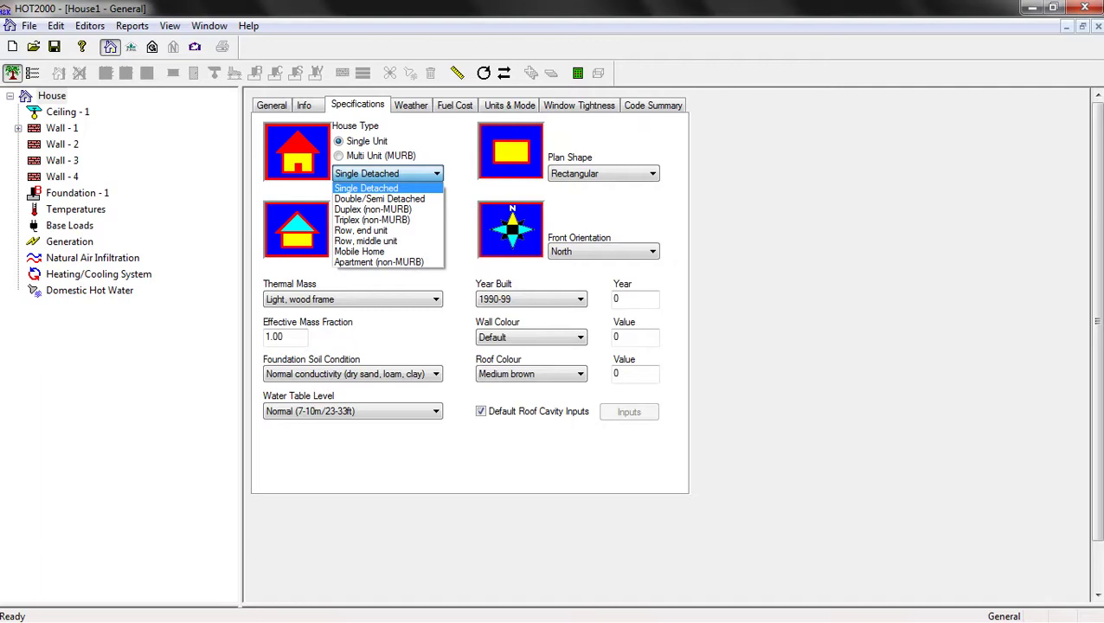
key("Down")
key("Down")
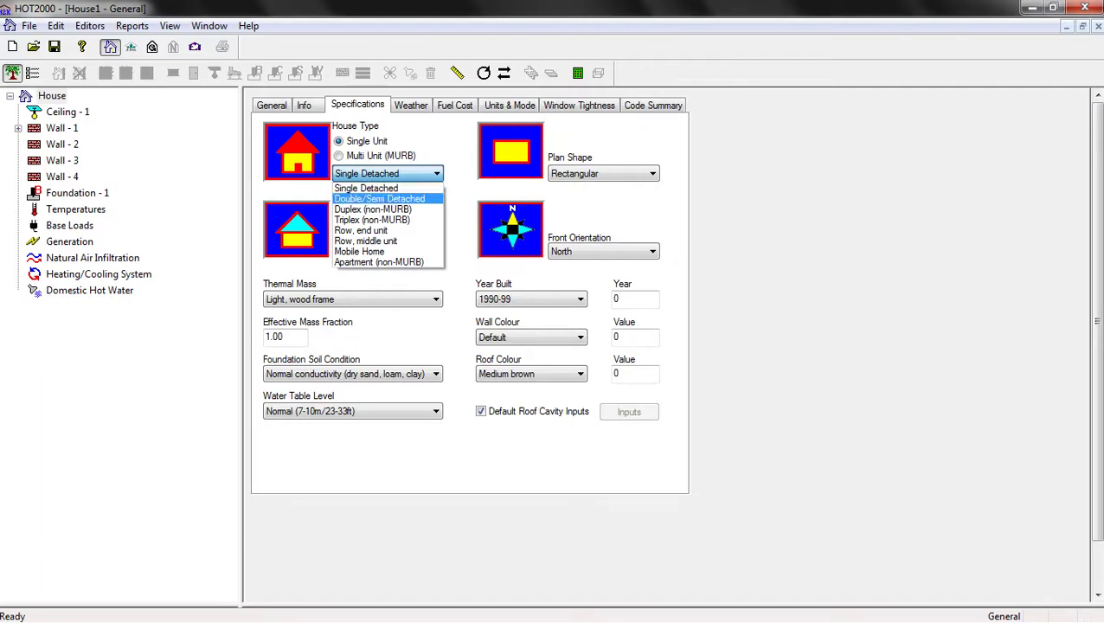
key("Up")
key("Down")
key("Down")
key("Down")
key("Down")
key("Down")
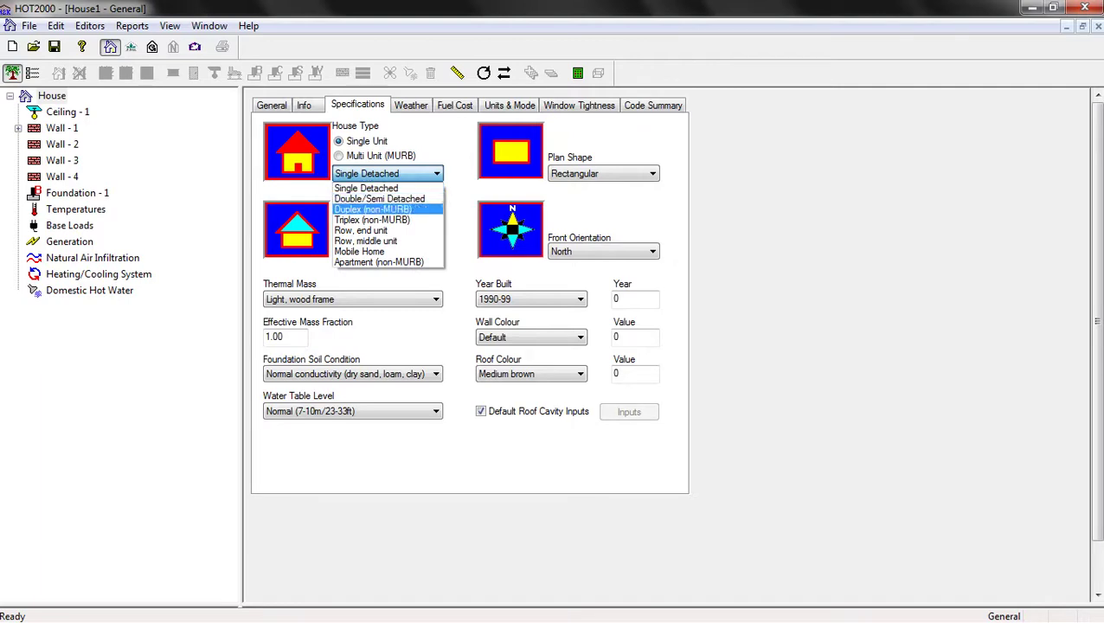
key("Up")
key("Up")
key("Up")
key("Up")
key("Up")
key("Up")
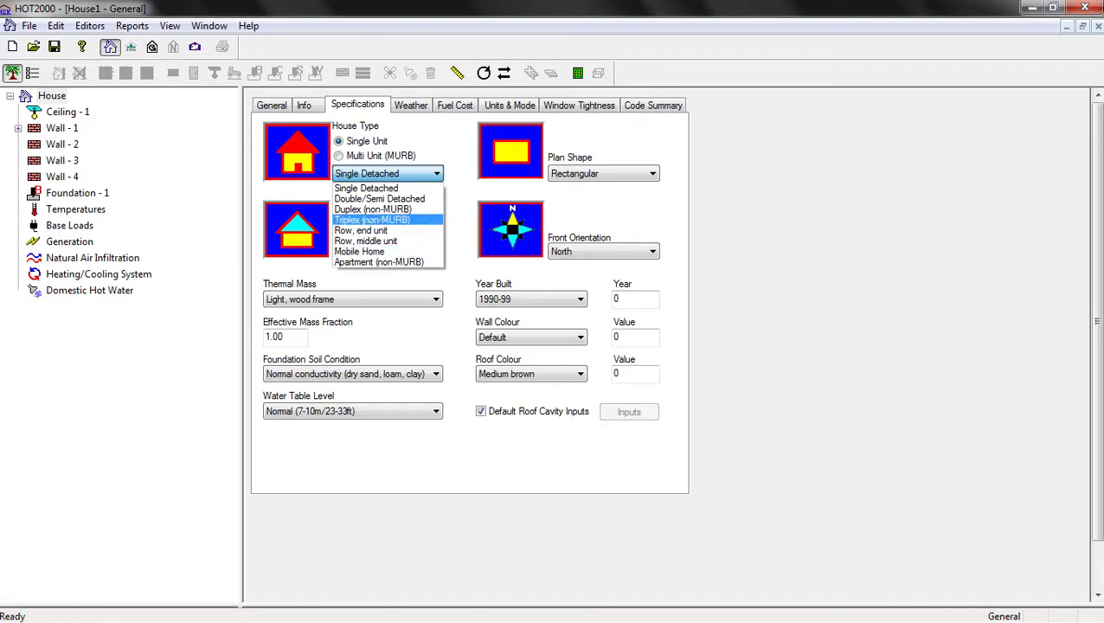
key("Return")
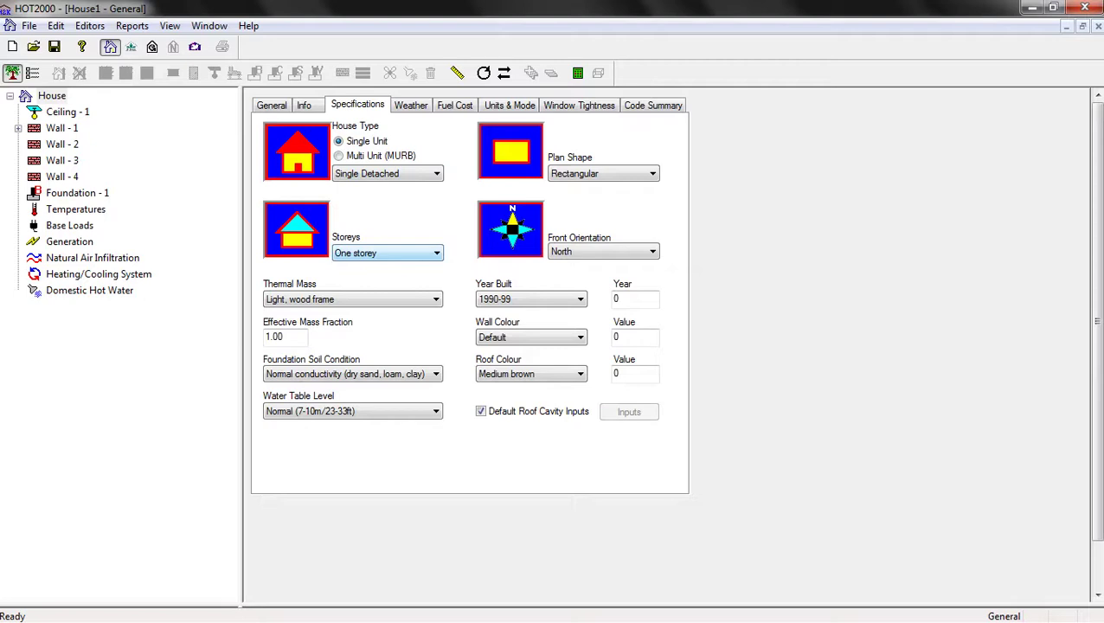
key("alt+Down")
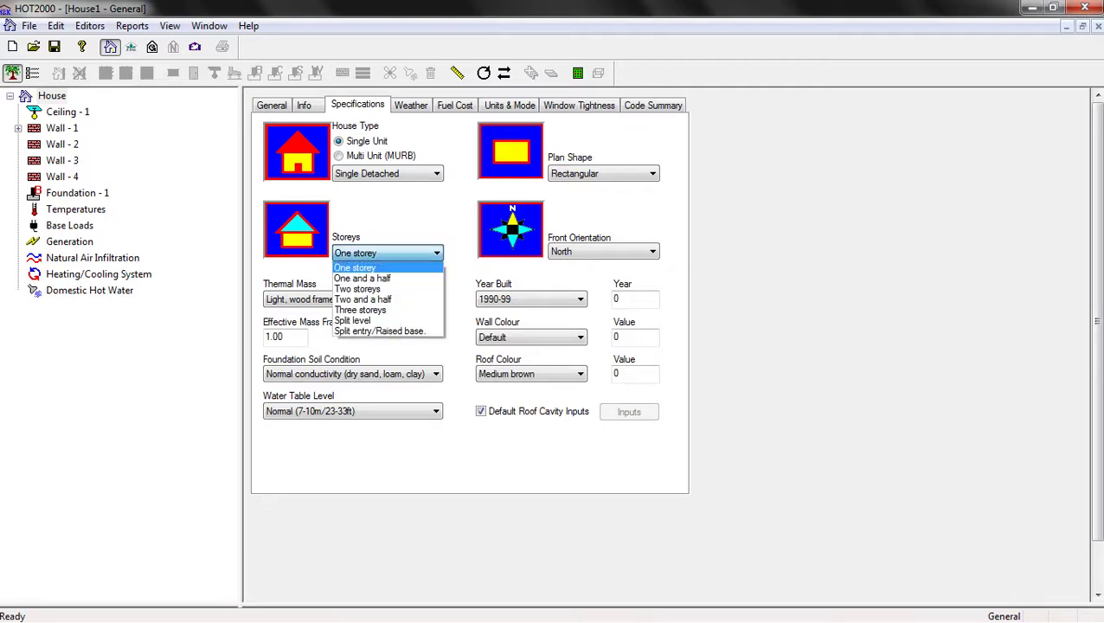
key("Down")
key("Down")
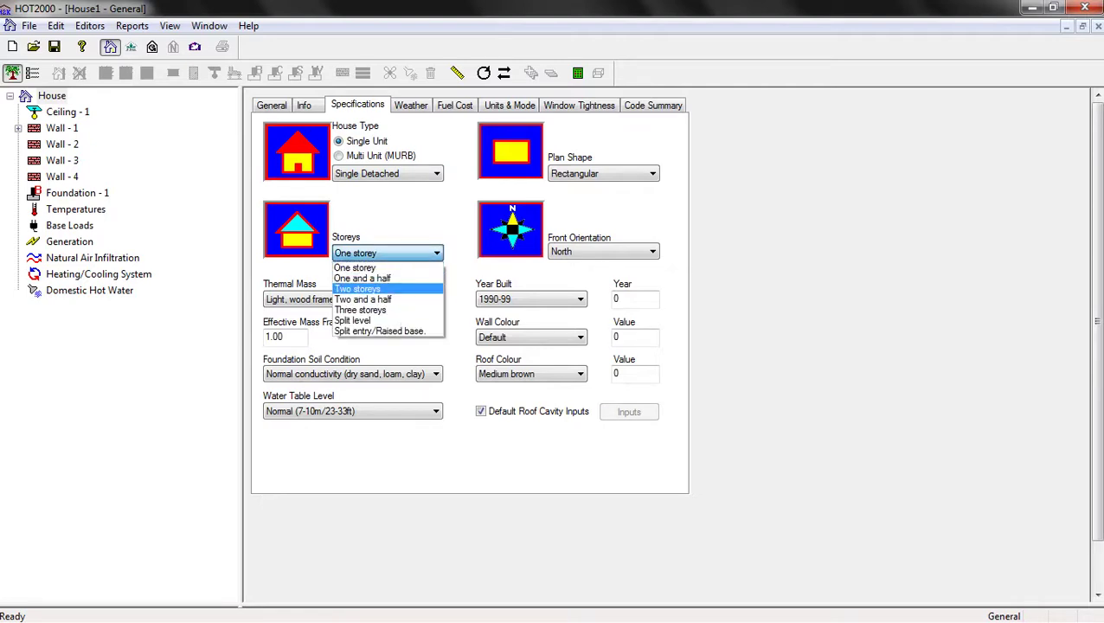
key("Down")
key("Down")
key("Home")
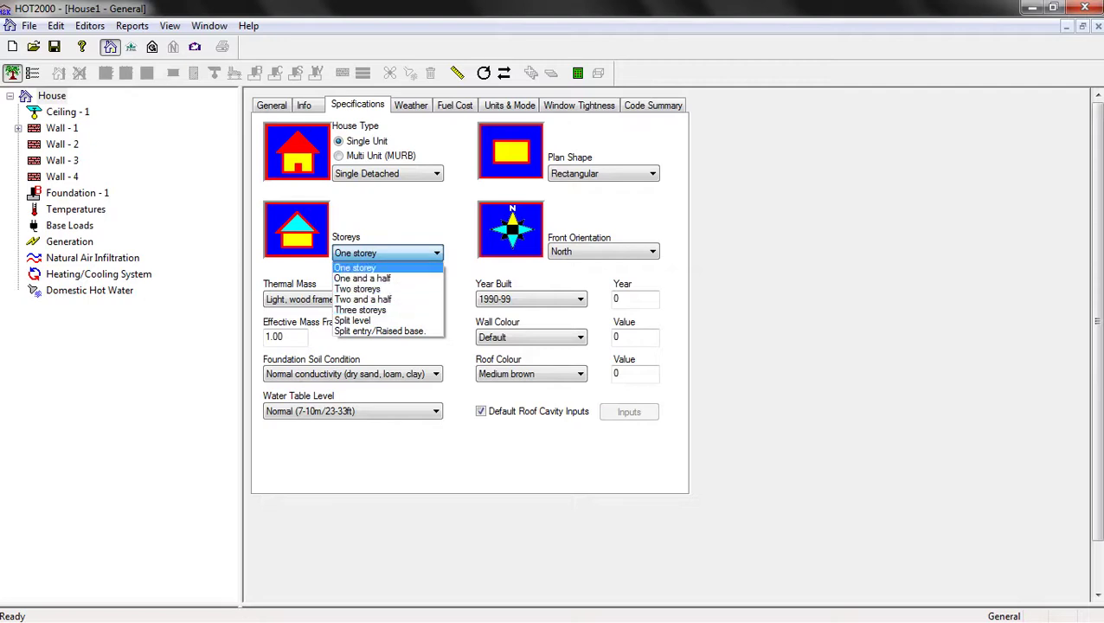
key("Return")
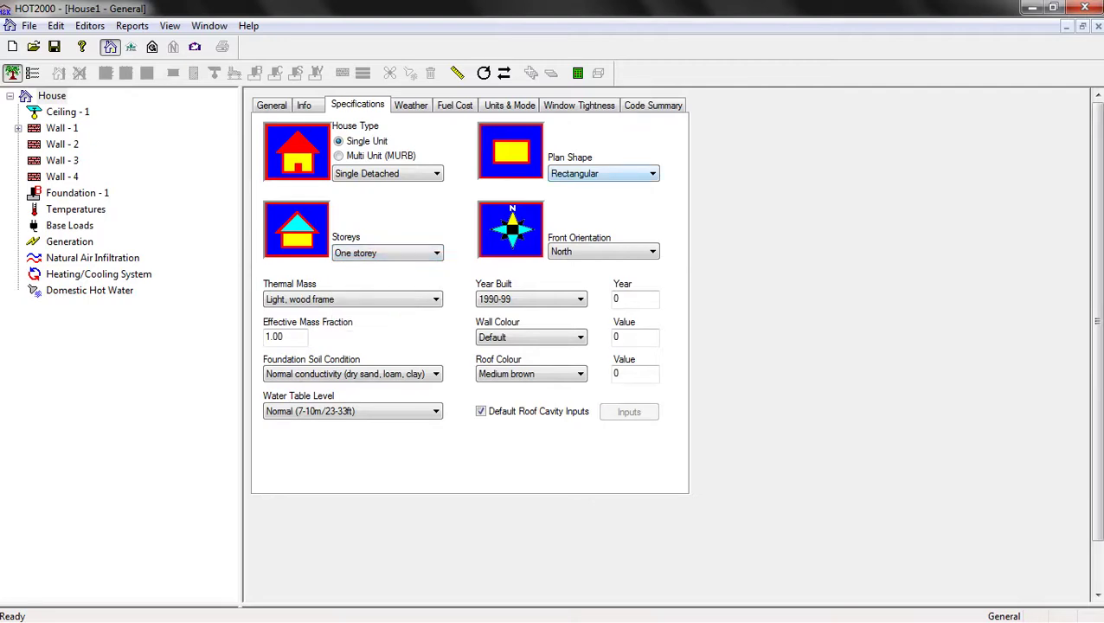
key("alt+Down")
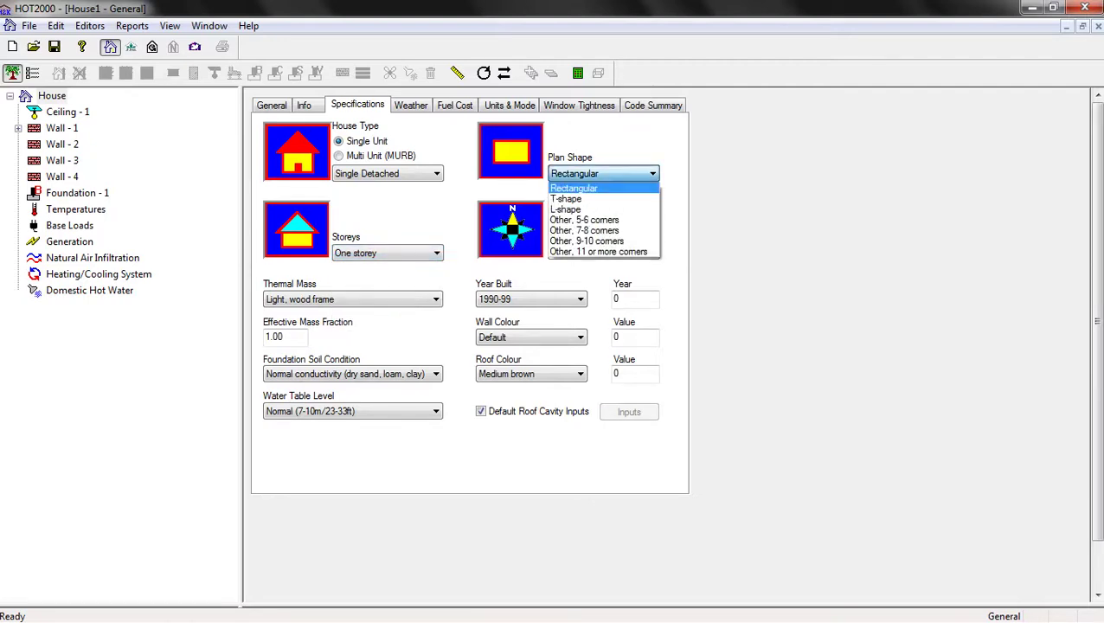
key("Down")
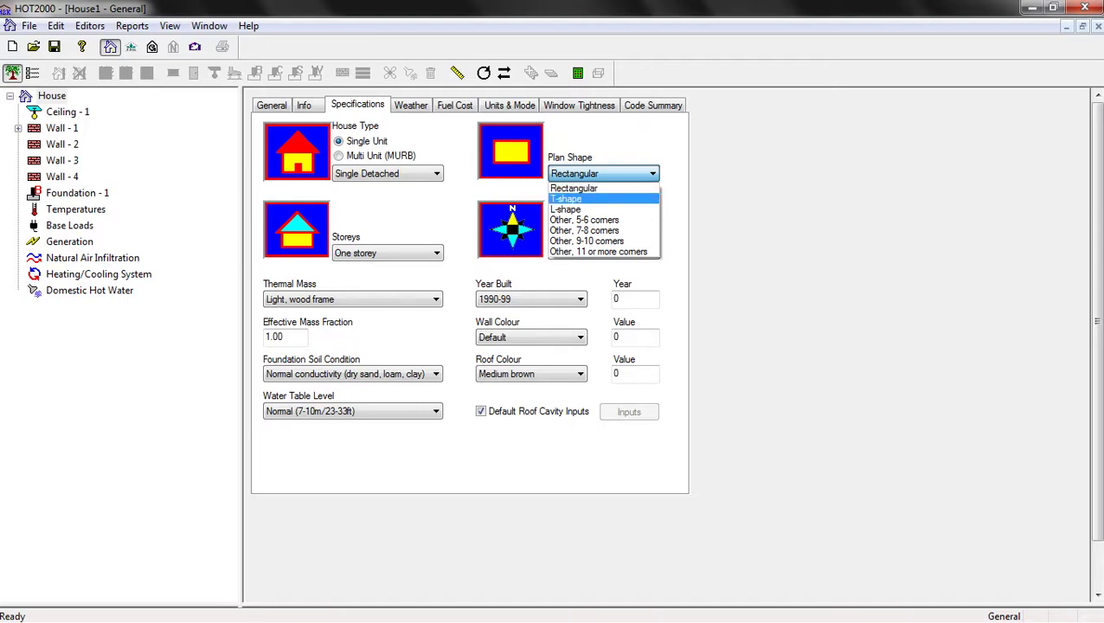
key("Down")
key("Down")
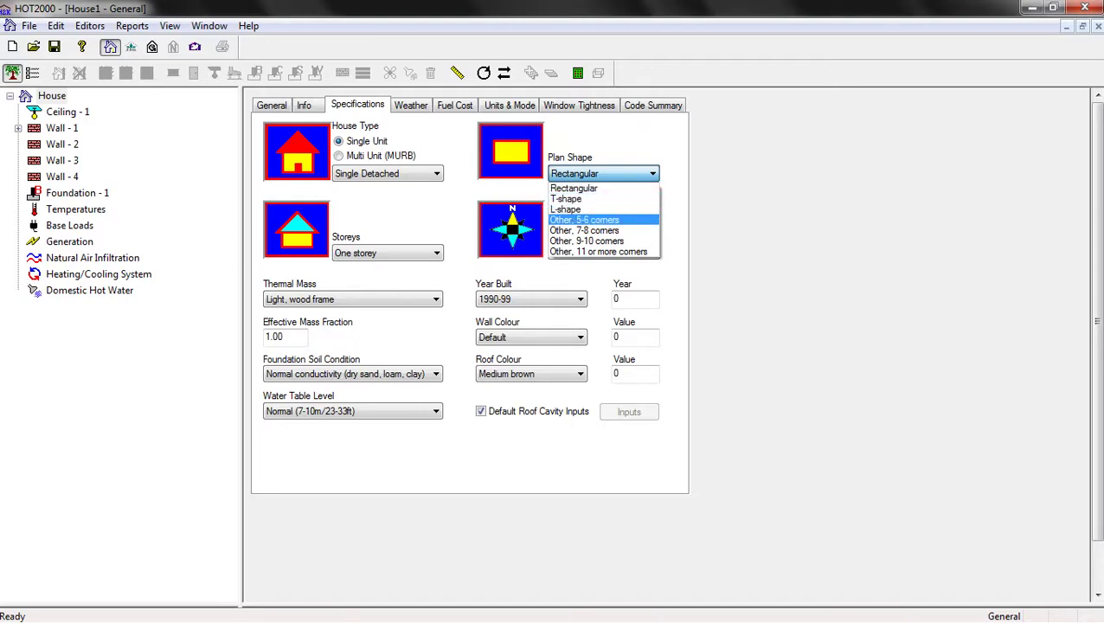
key("Up")
key("Up")
key("Up")
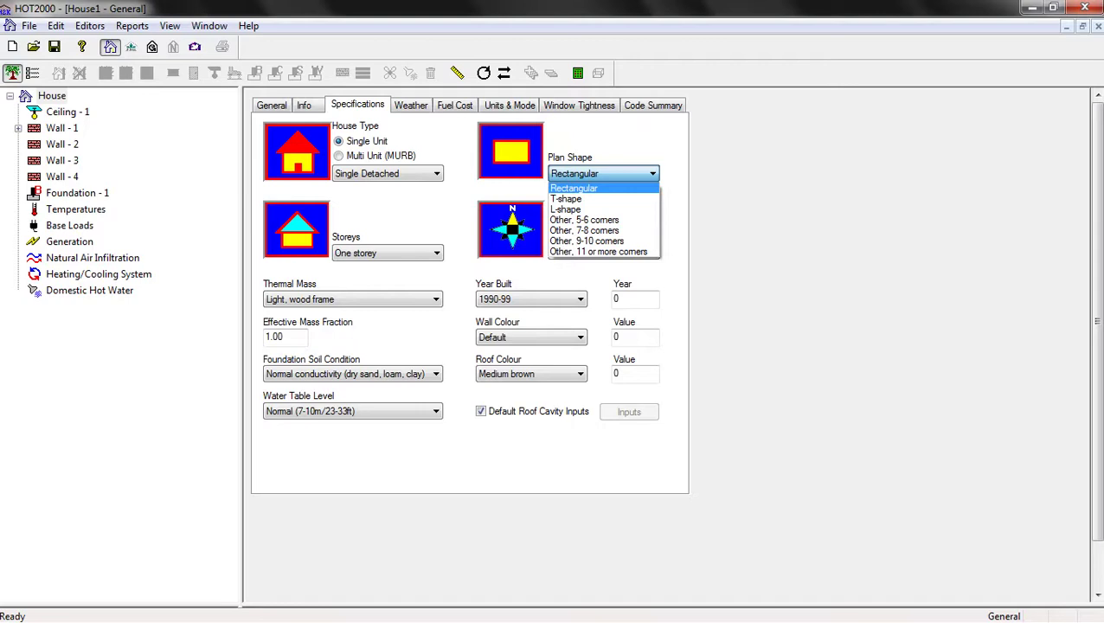
key("Return")
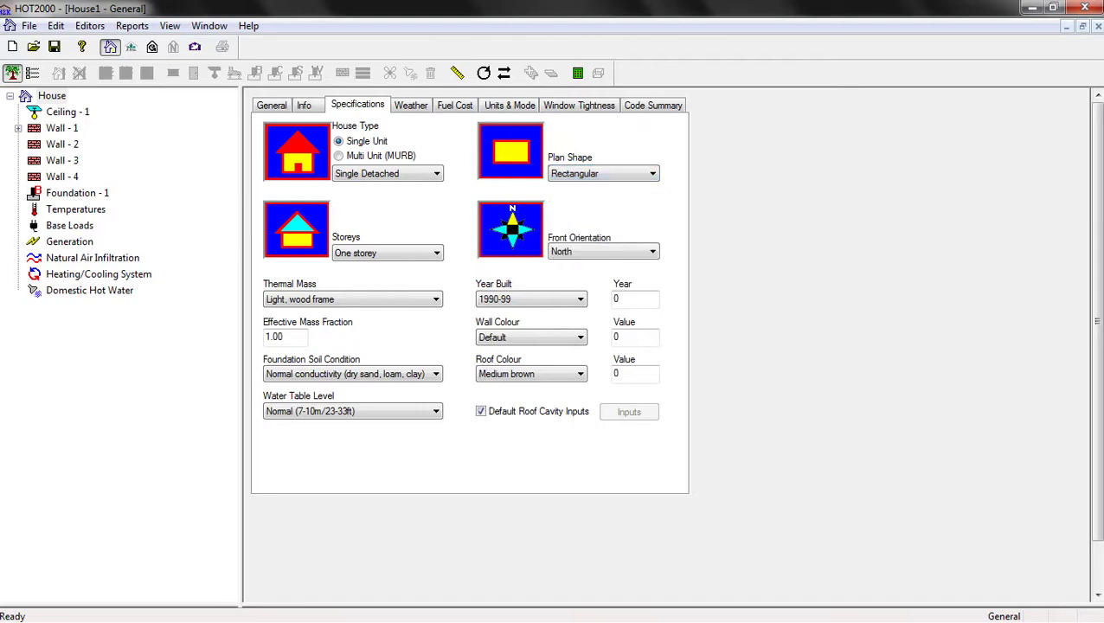
key("Tab")
key("alt+Down")
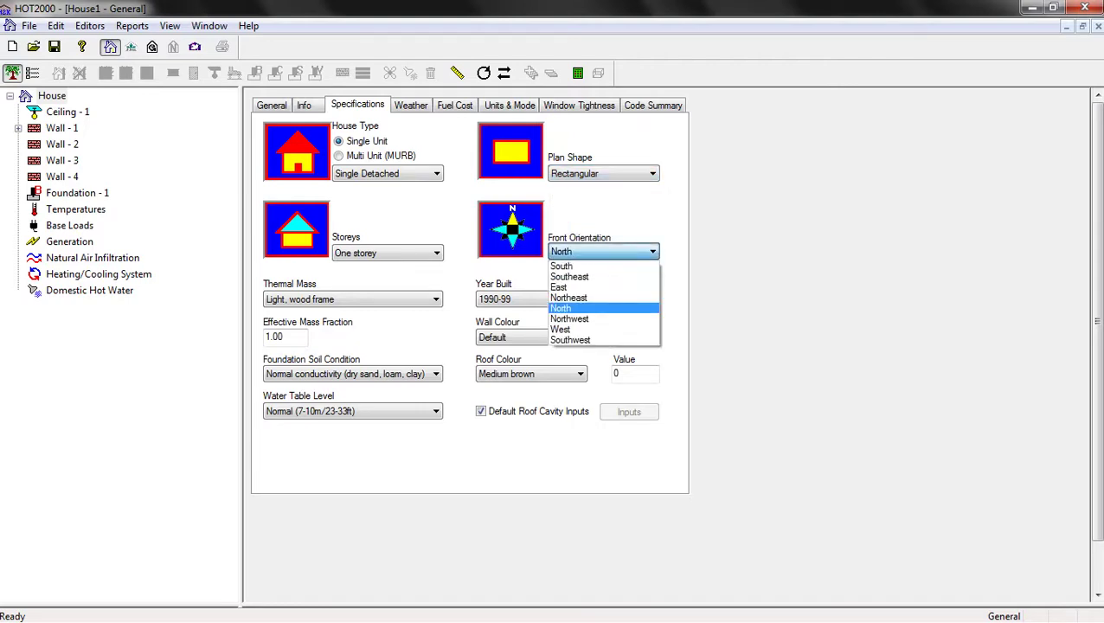
key("Up")
key("Up")
key("Up")
key("Down")
key("Down")
key("Down")
key("Down")
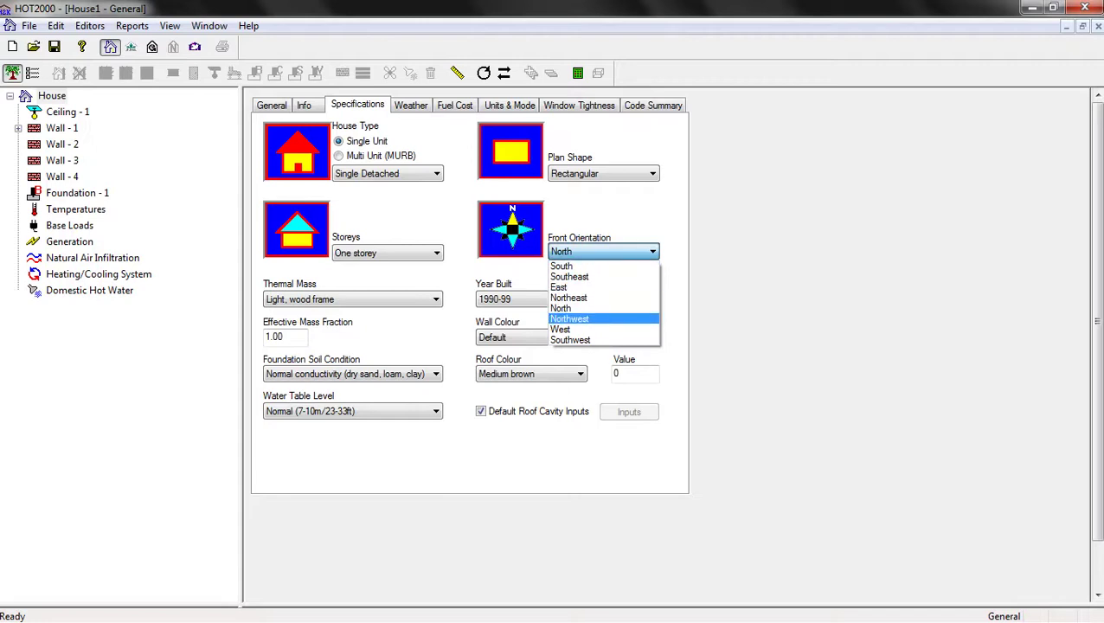
key("Up")
key("Return")
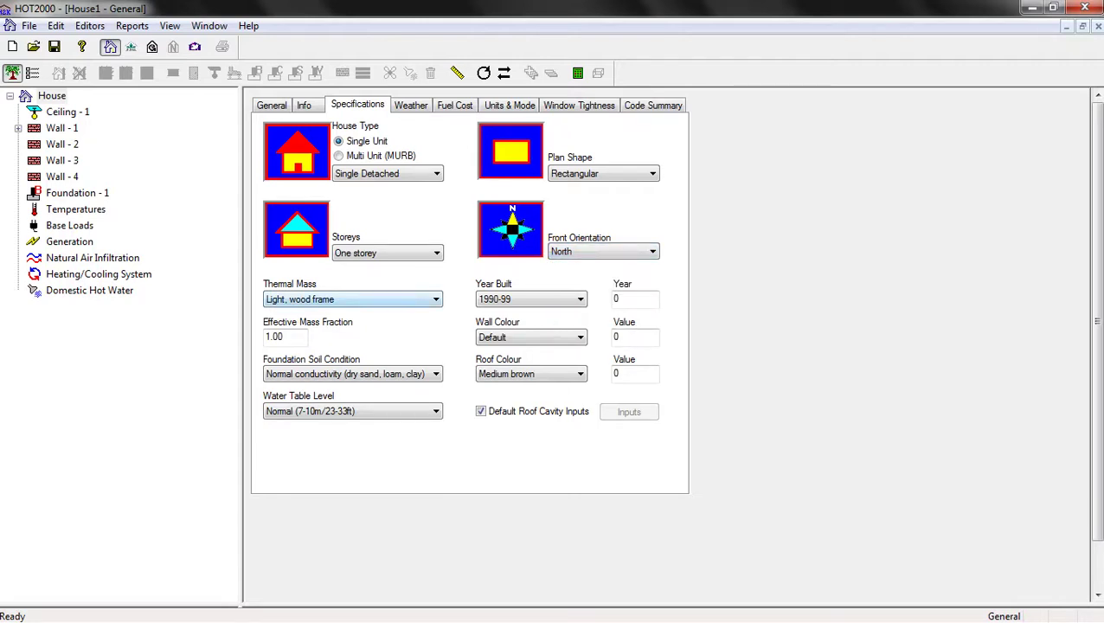
Set thermal mass to Heavy, masonry and keep normal conductivity as the soil condition
key("alt+Down")
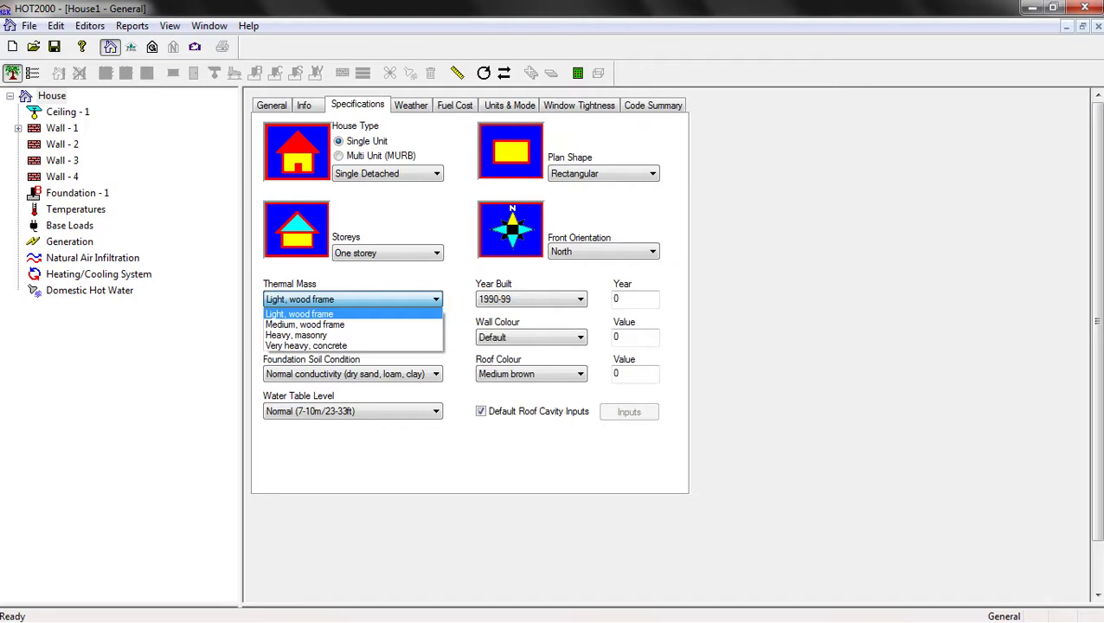
key("Down")
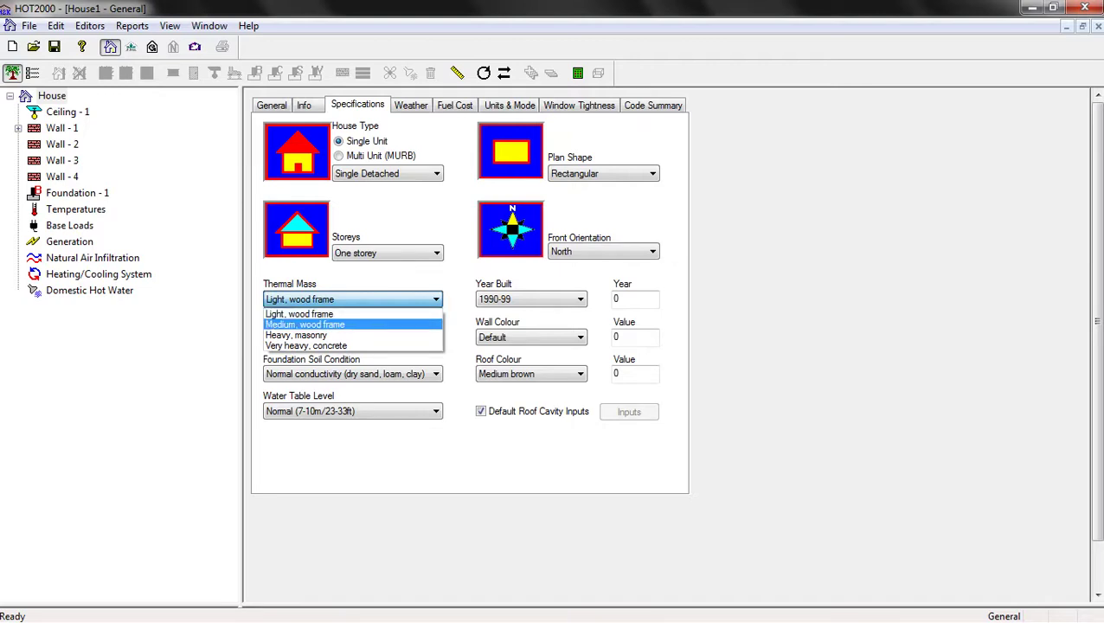
key("Down")
key("Return")
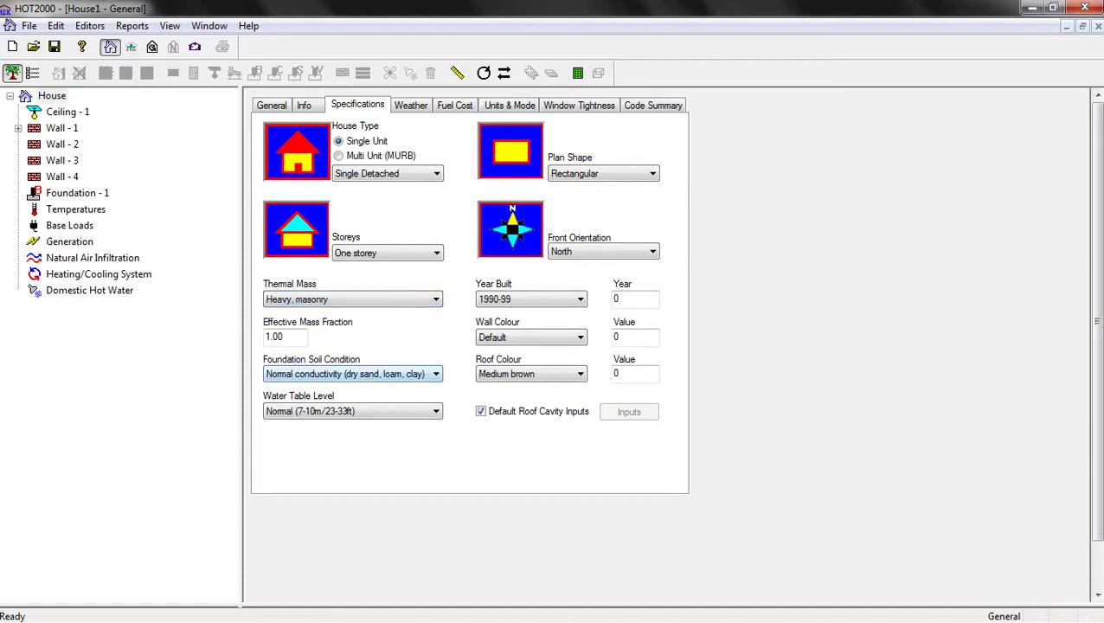
key("alt+Down")
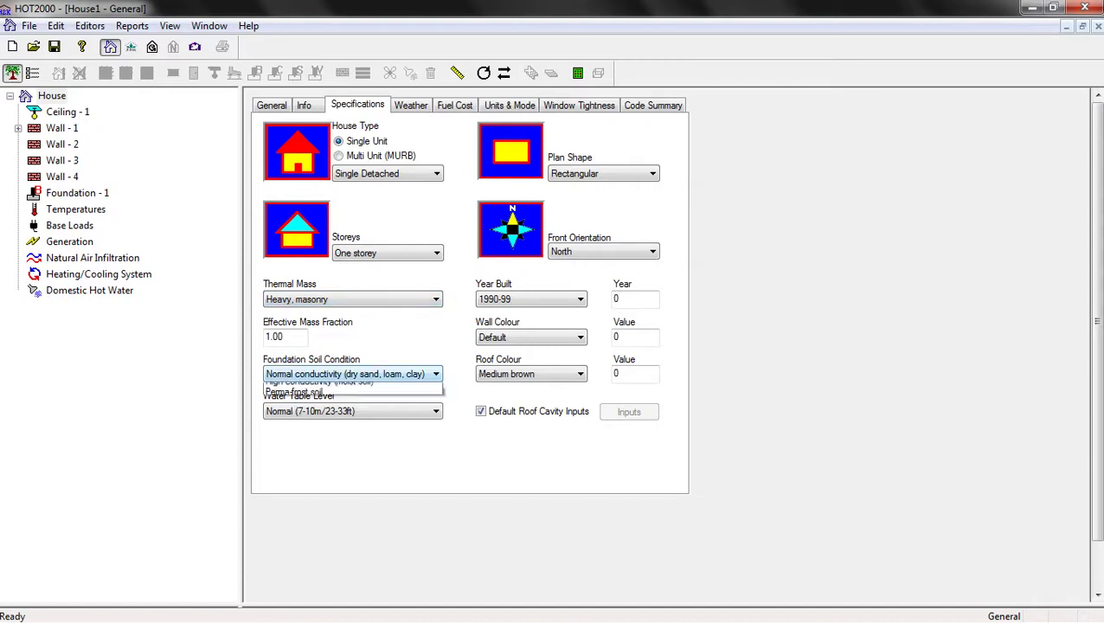
key("Down")
key("Up")
key("Return")
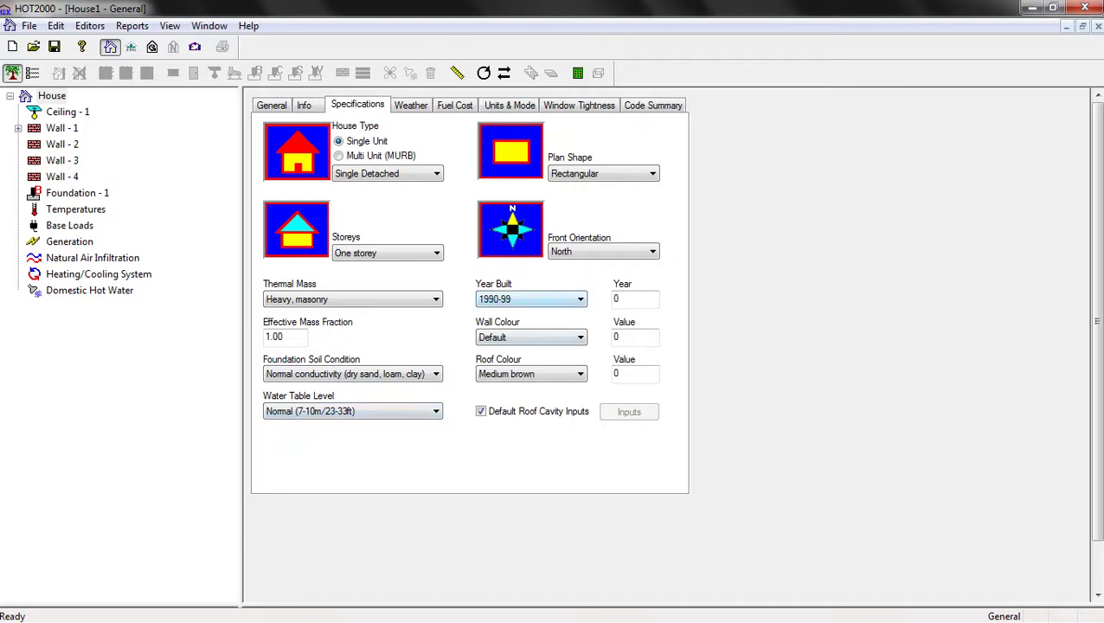
Set a user-specified year built of 2016, then view the SketchUp house model for reference
key("alt+Down")
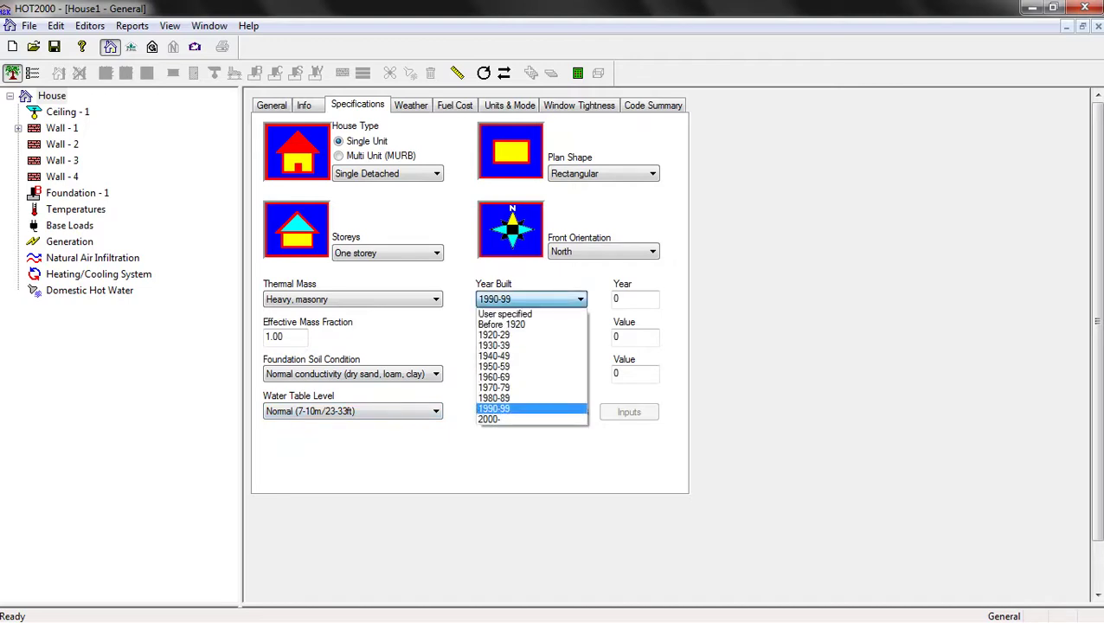
key("1")
key("Down")
key("Down")
key("Down")
key("Down")
key("Down")
key("Down")
key("Down")
key("Down")
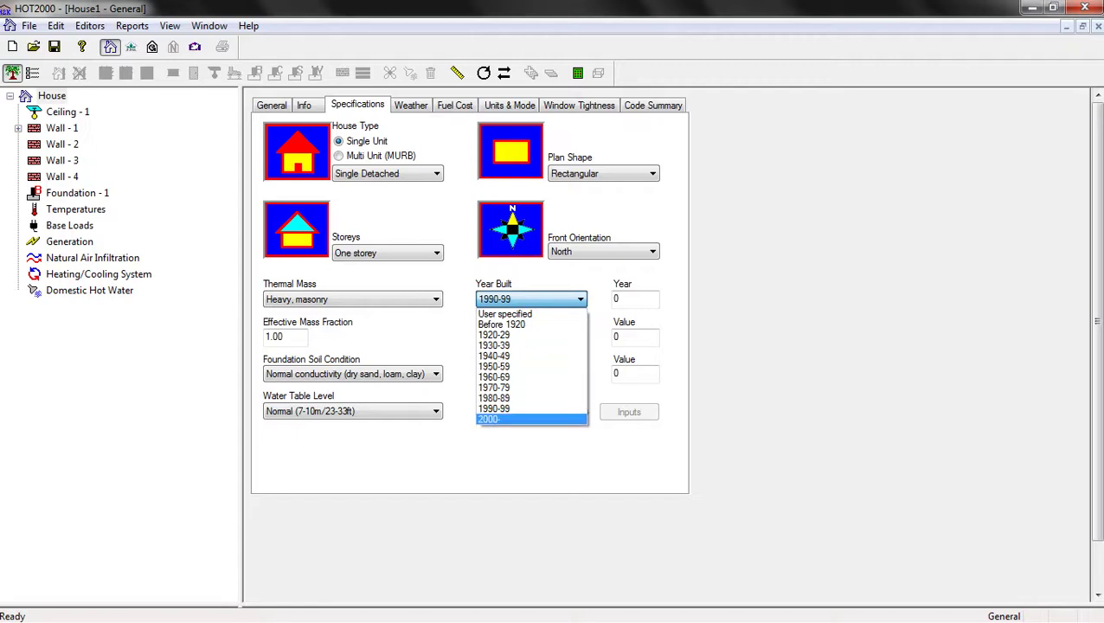
key("Up")
key("Up")
key("Up")
key("Up")
key("Up")
key("Up")
key("Up")
key("Up")
key("Up")
key("Up")
key("Up")
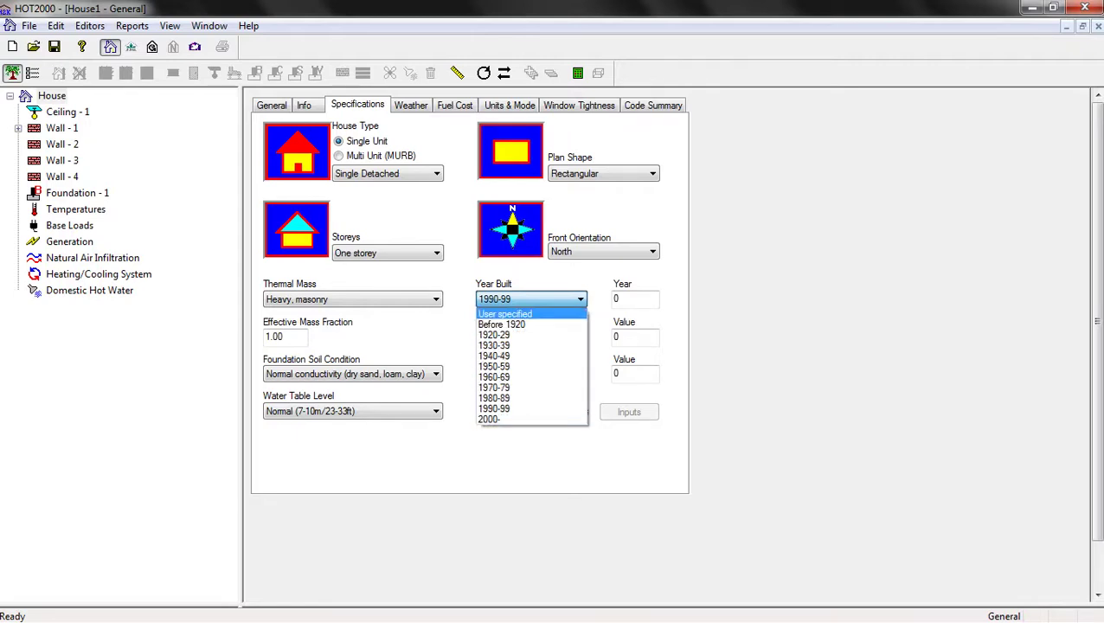
key("Return")
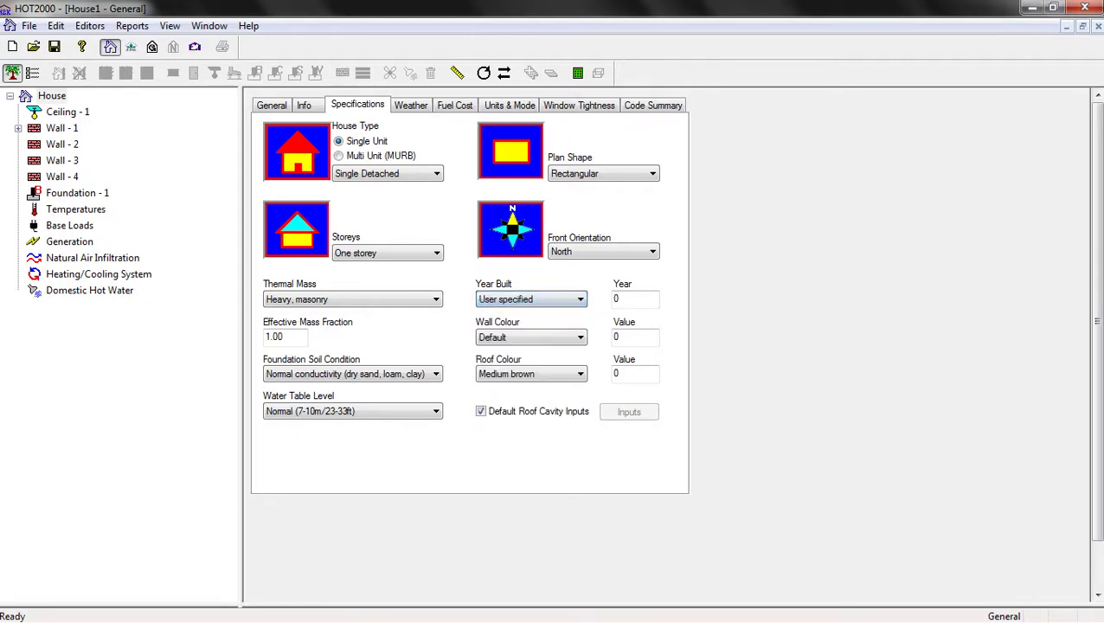
key("Tab")
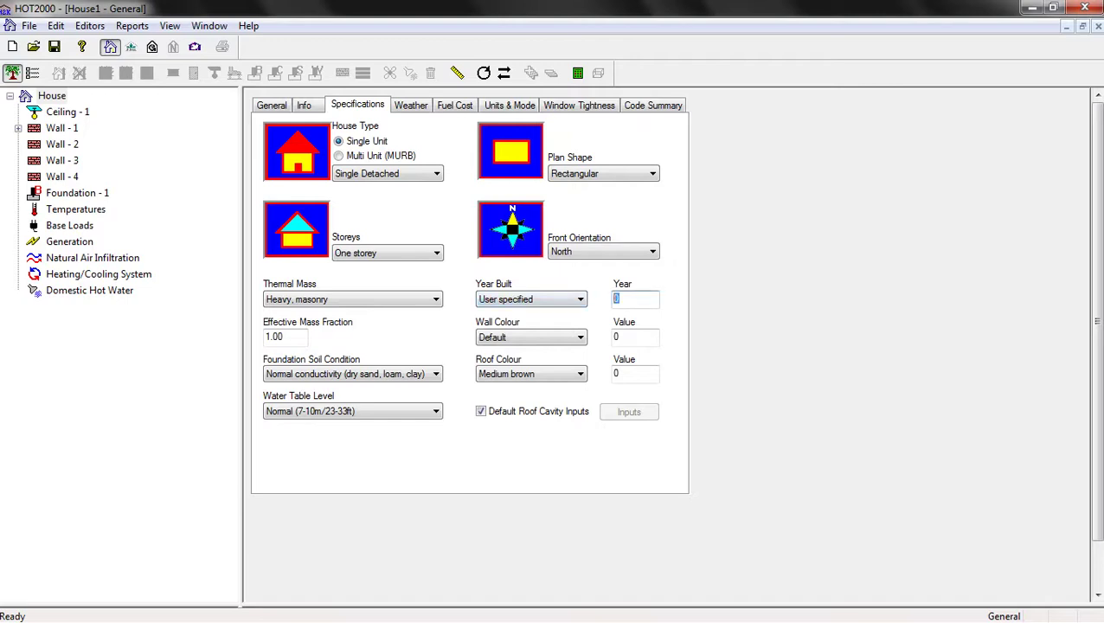
type("2016")
left_click(22, 301)
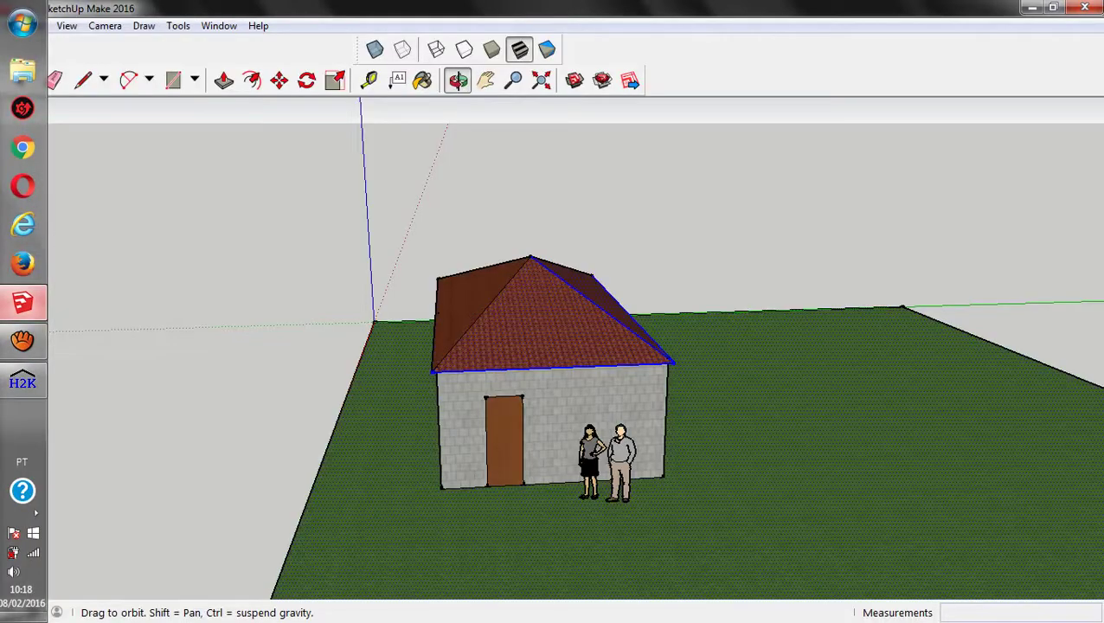
left_click_drag(519, 316, 684, 315)
Set the house wall colour to Dark gray
mouse_move(3, 341)
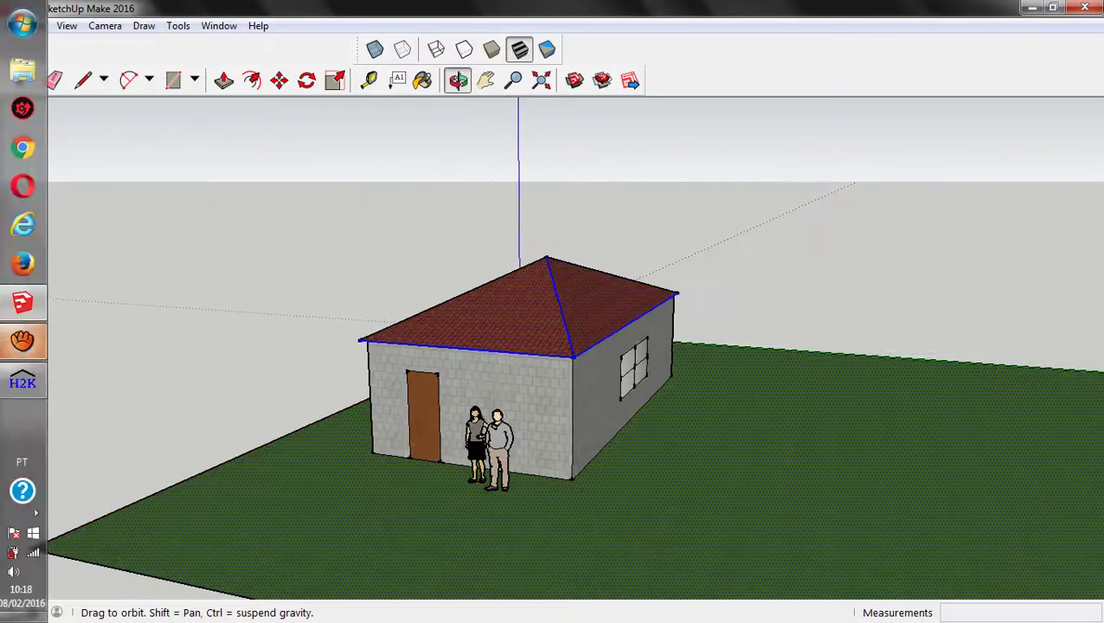
left_click(23, 382)
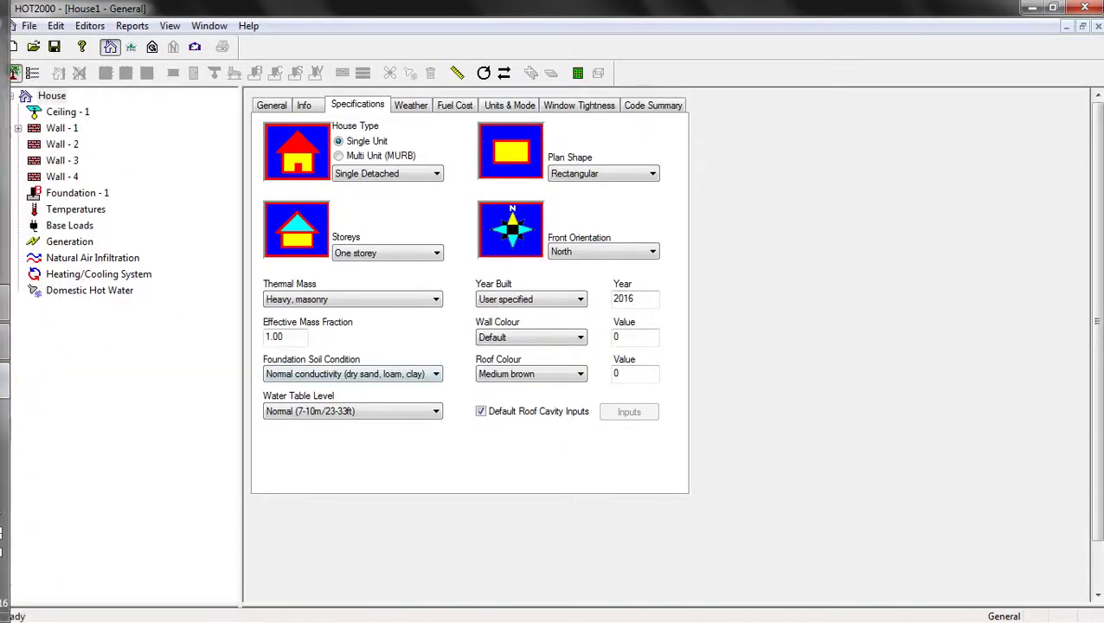
left_click(530, 337)
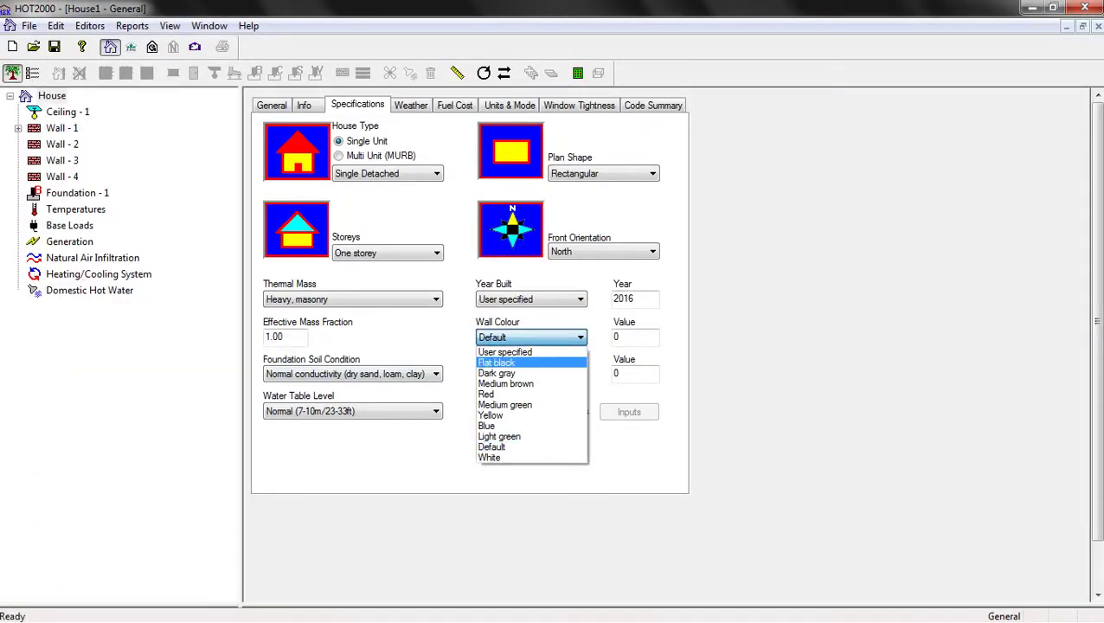
left_click(497, 373)
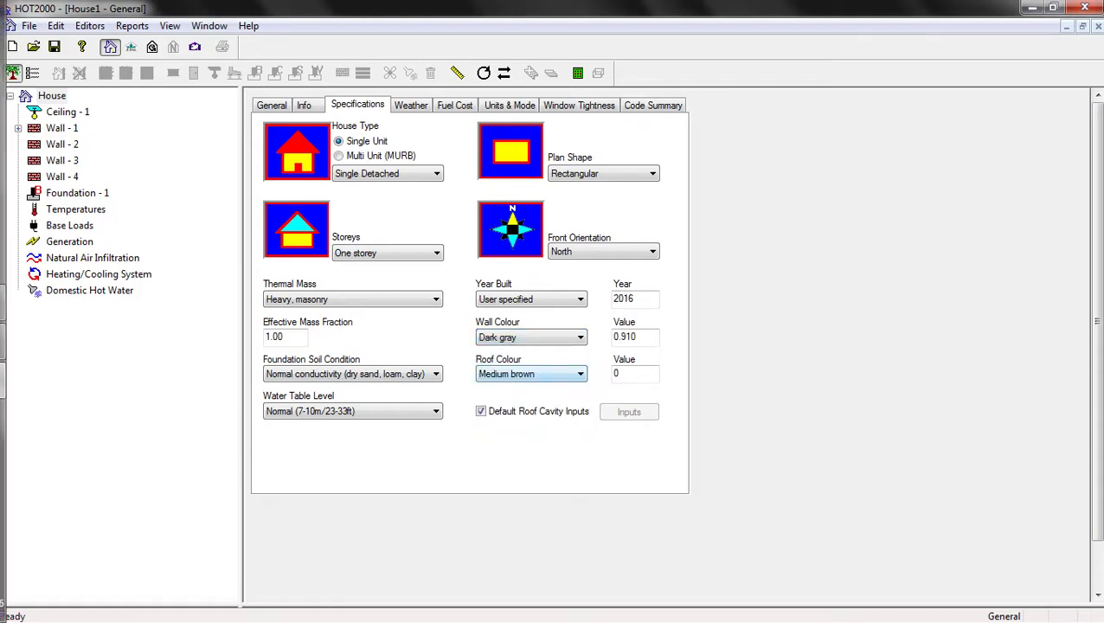
Check the roof in SketchUp and set the roof colour to Medium brown
mouse_move(22, 340)
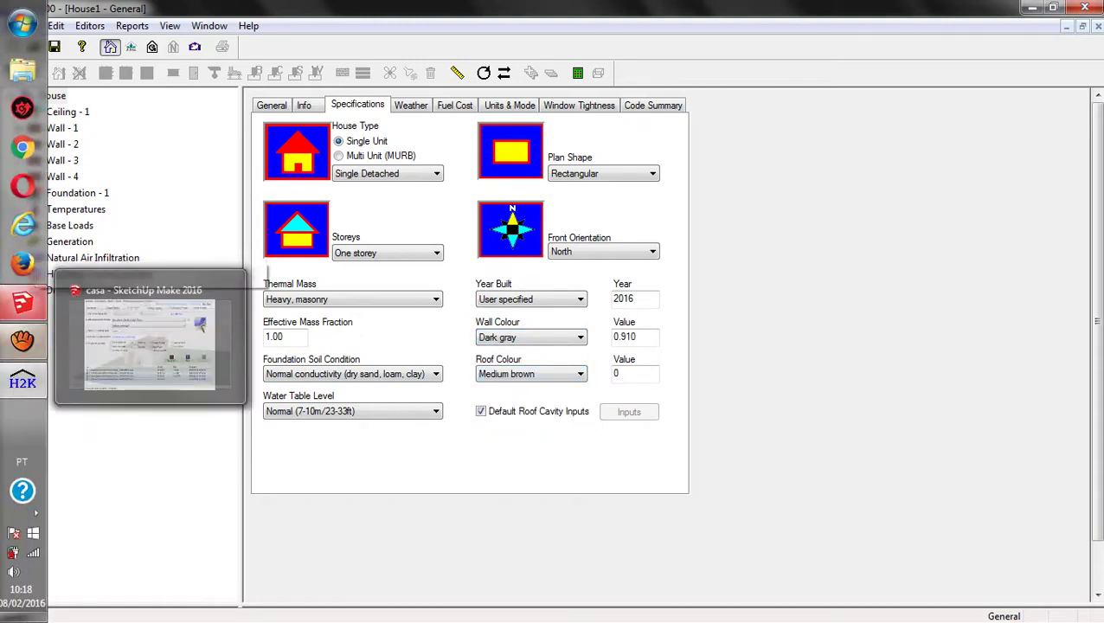
left_click(23, 301)
mouse_move(540, 403)
left_mouse_down()
mouse_move(584, 351)
mouse_move(528, 303)
mouse_move(502, 346)
mouse_move(558, 297)
mouse_move(363, 329)
left_mouse_up()
mouse_move(3, 346)
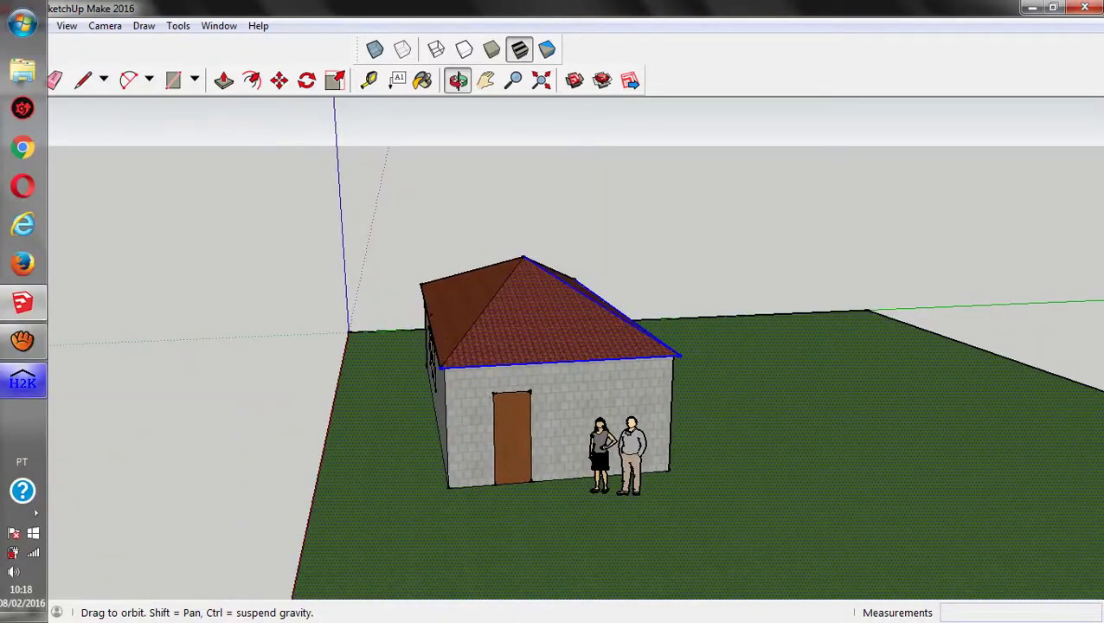
left_click(22, 381)
left_click(531, 374)
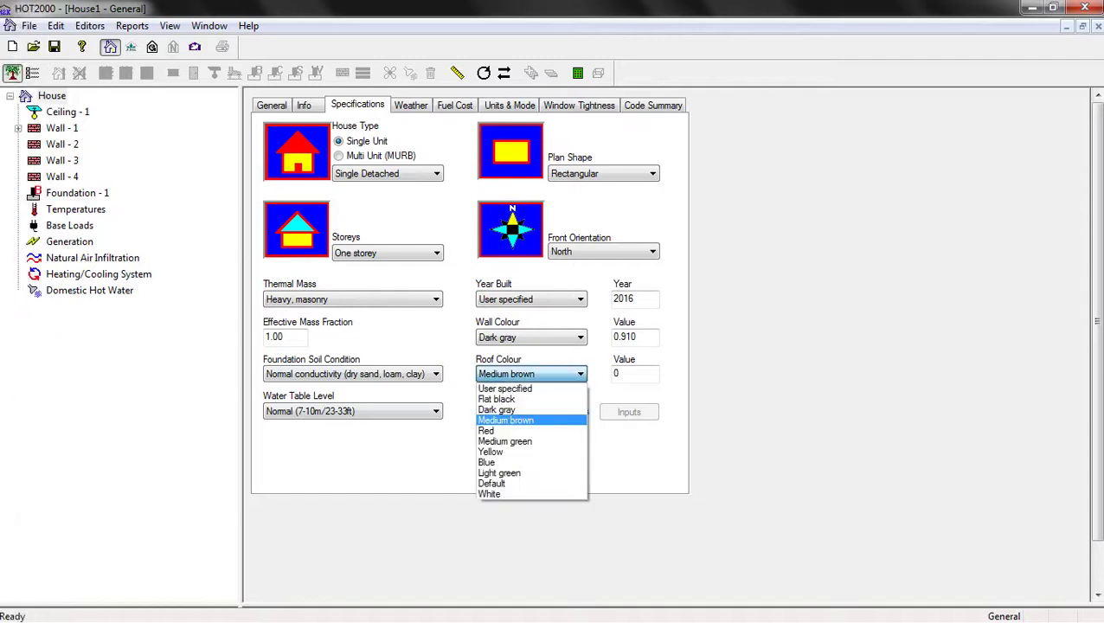
key("Return")
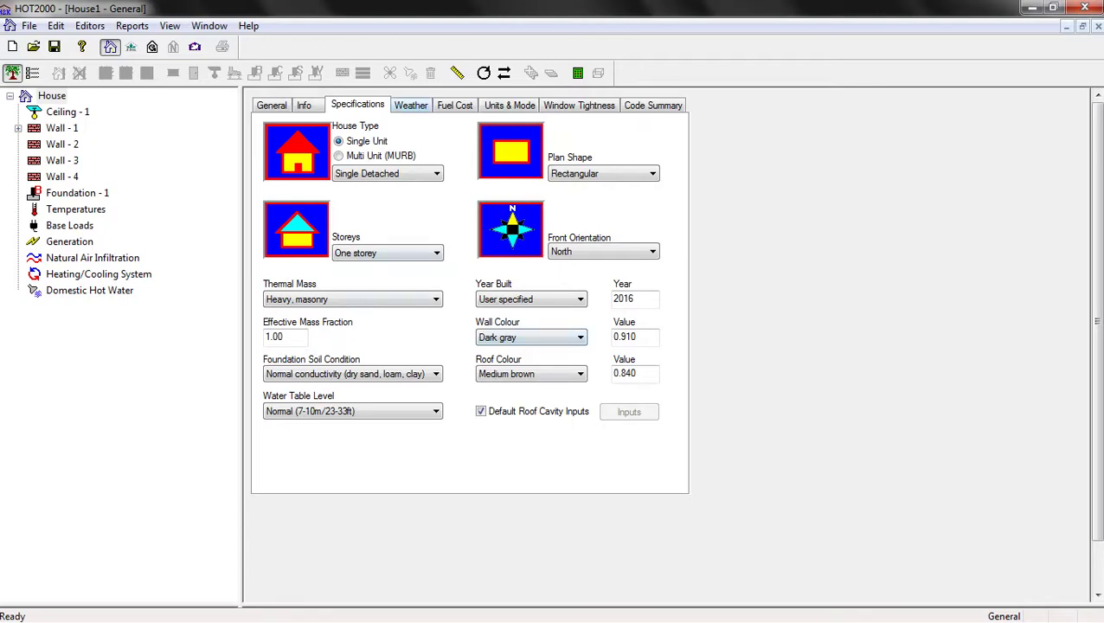
key("ctrl+Tab")
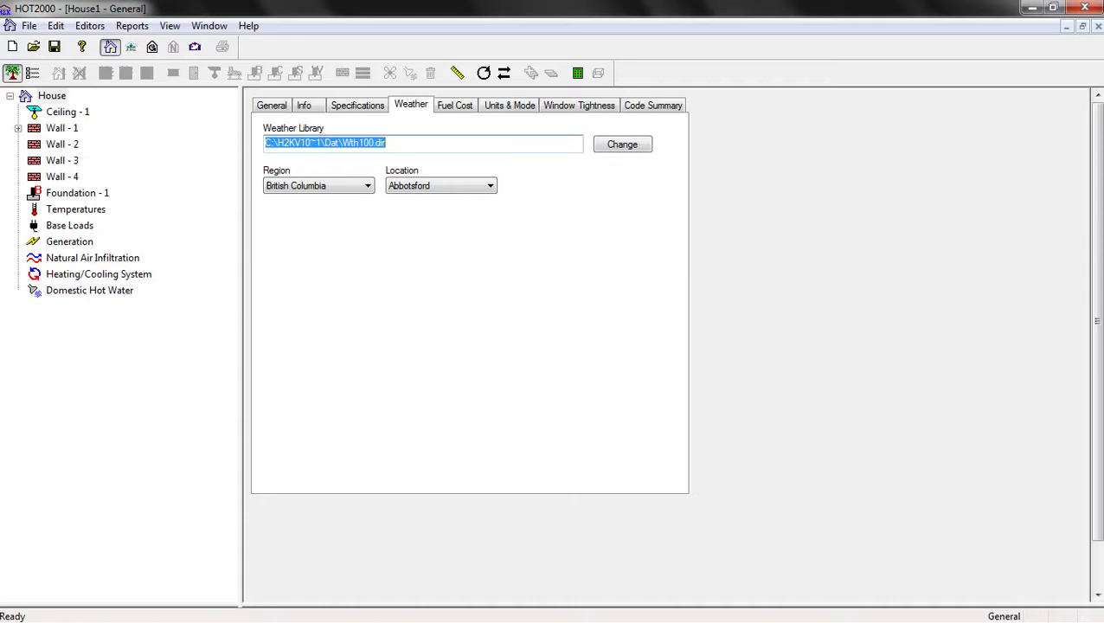
Load Curitiba_Weather.WEA from the Desktop as the weather library (Brazil, Curitiba)
key("Tab")
key("Return")
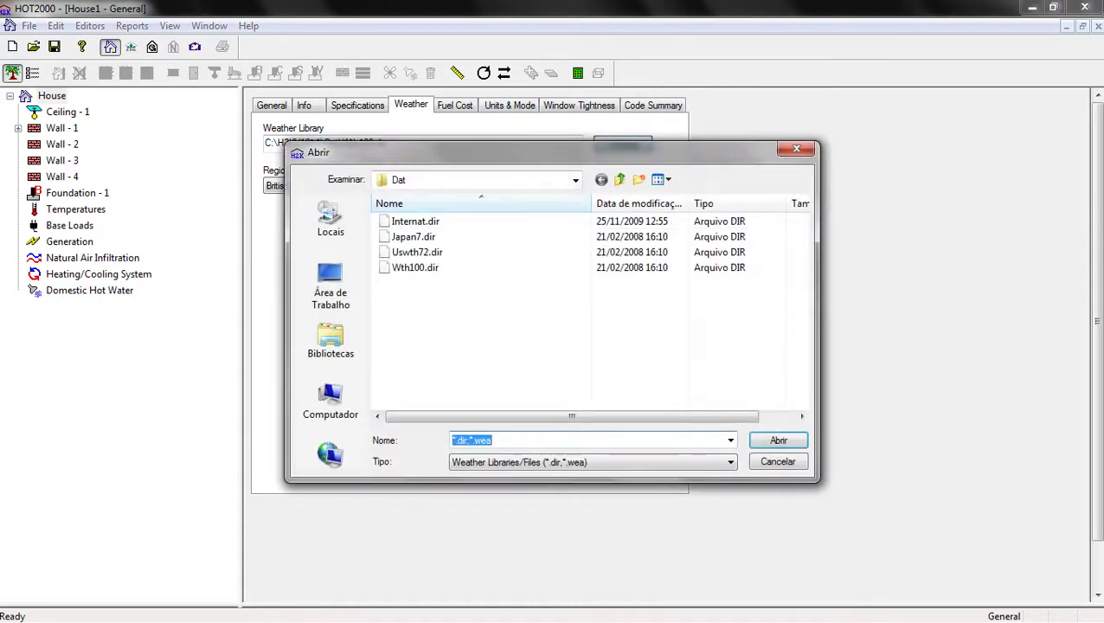
left_click(331, 286)
left_click(462, 344)
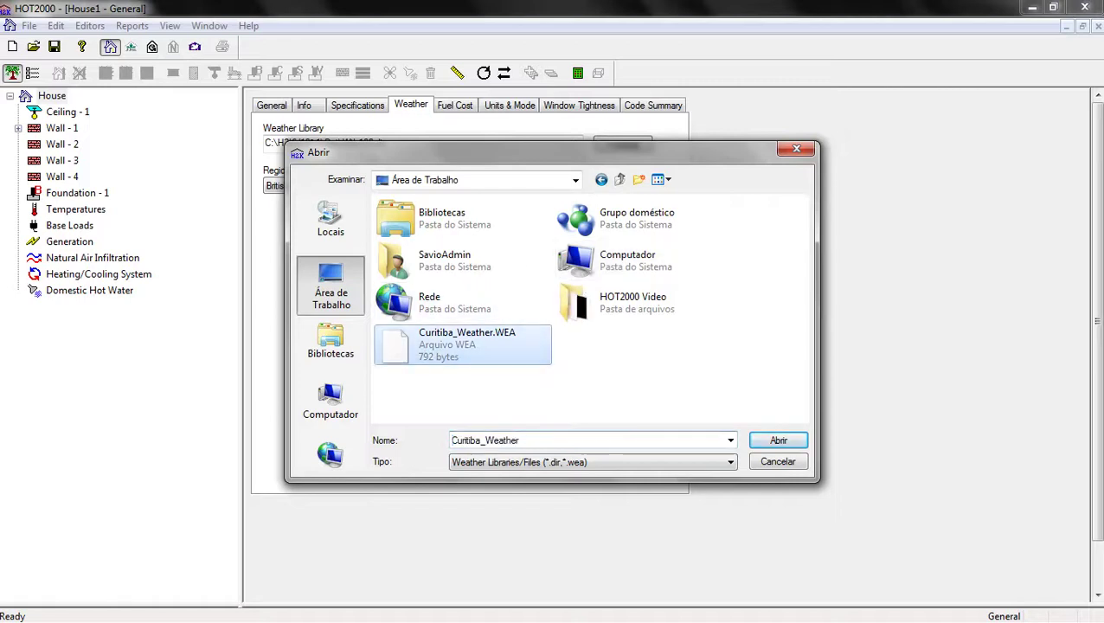
key("Return")
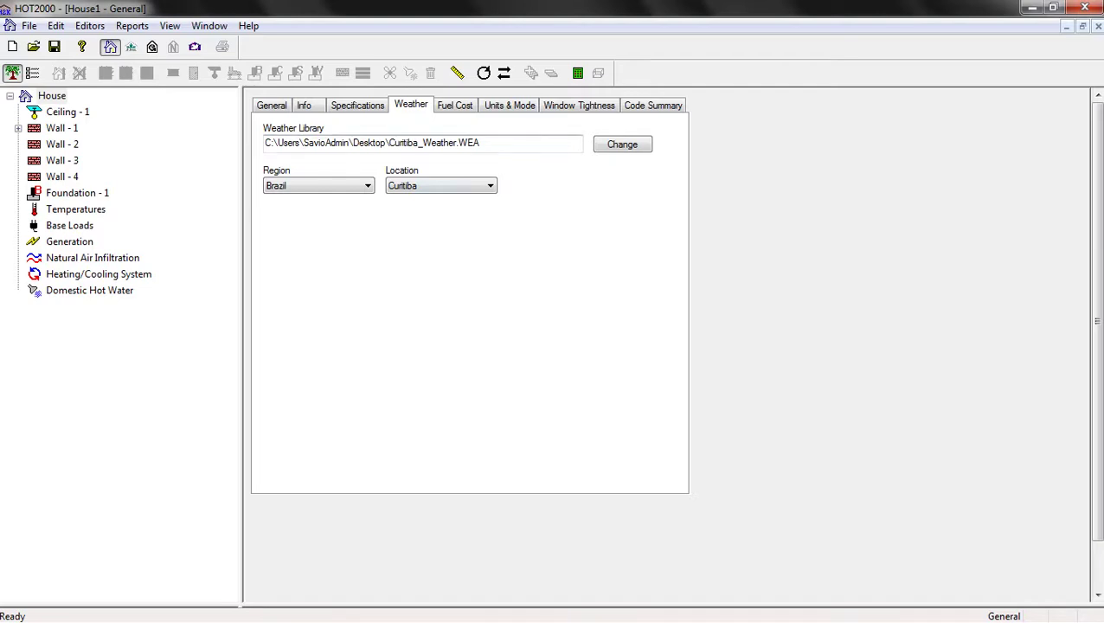
left_click(455, 104)
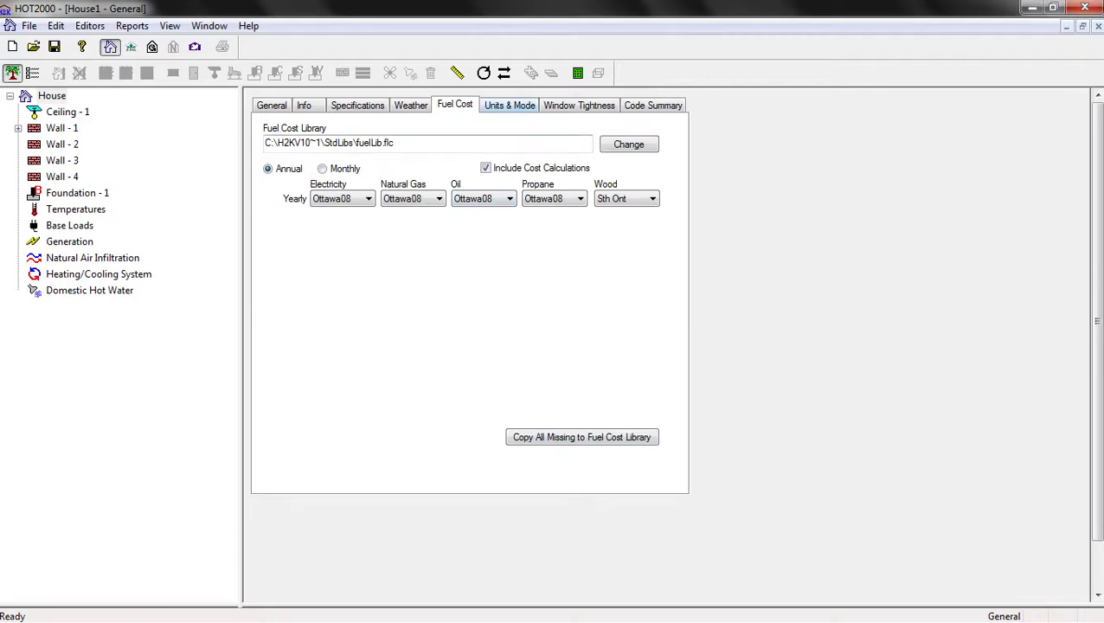
Look through the Units & Mode, Window Tightness, Code Summary, General and Specifications pages
left_click(510, 105)
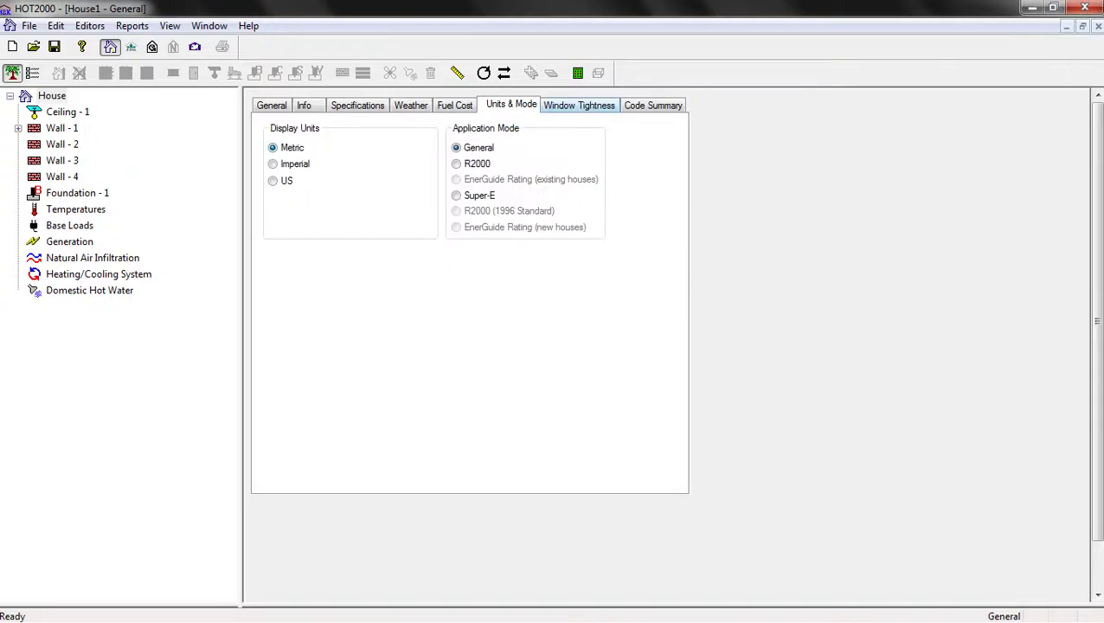
left_click(578, 105)
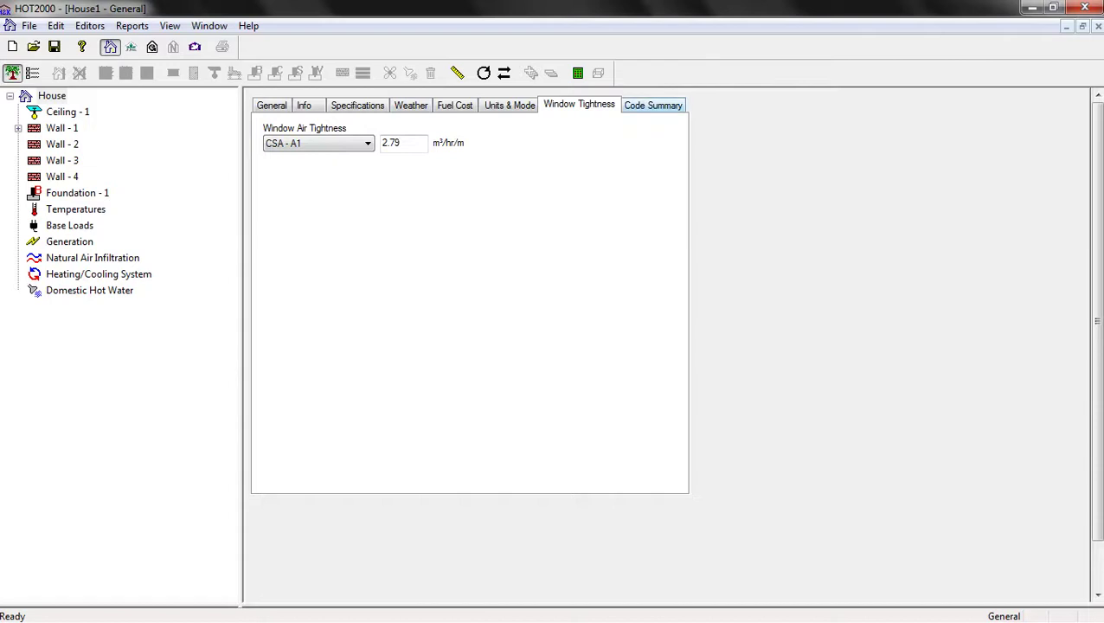
left_click(653, 105)
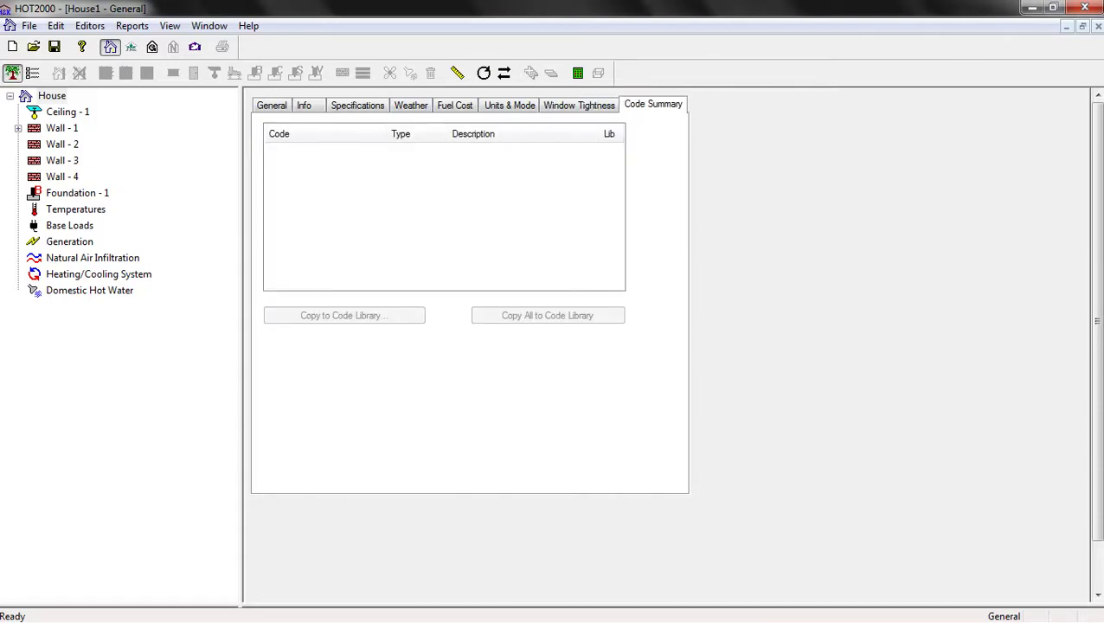
key("ctrl+Tab")
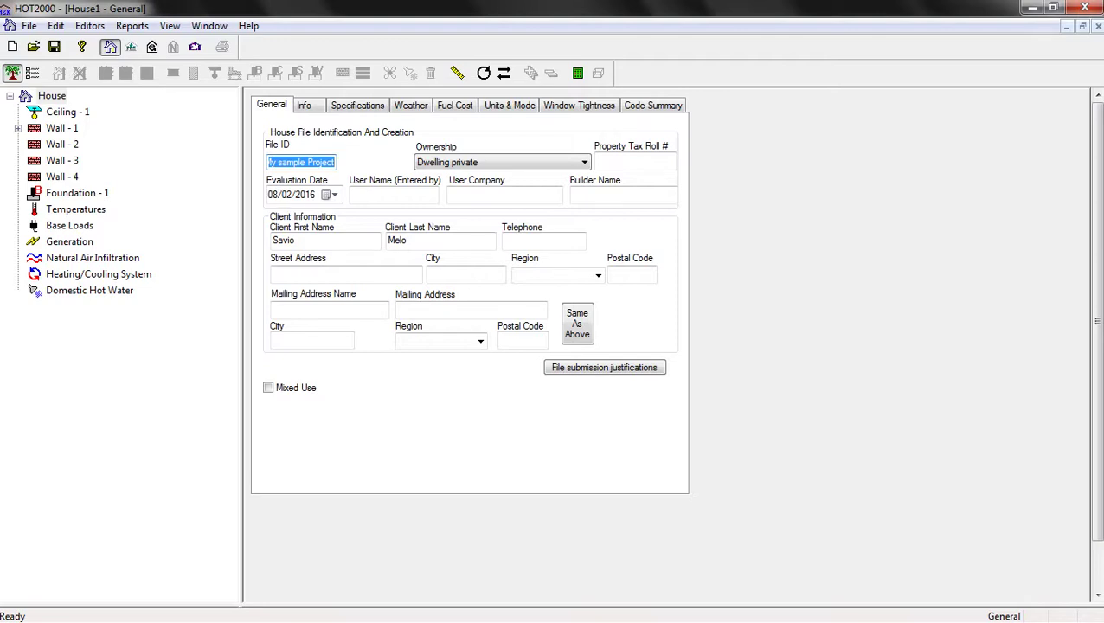
left_click(357, 105)
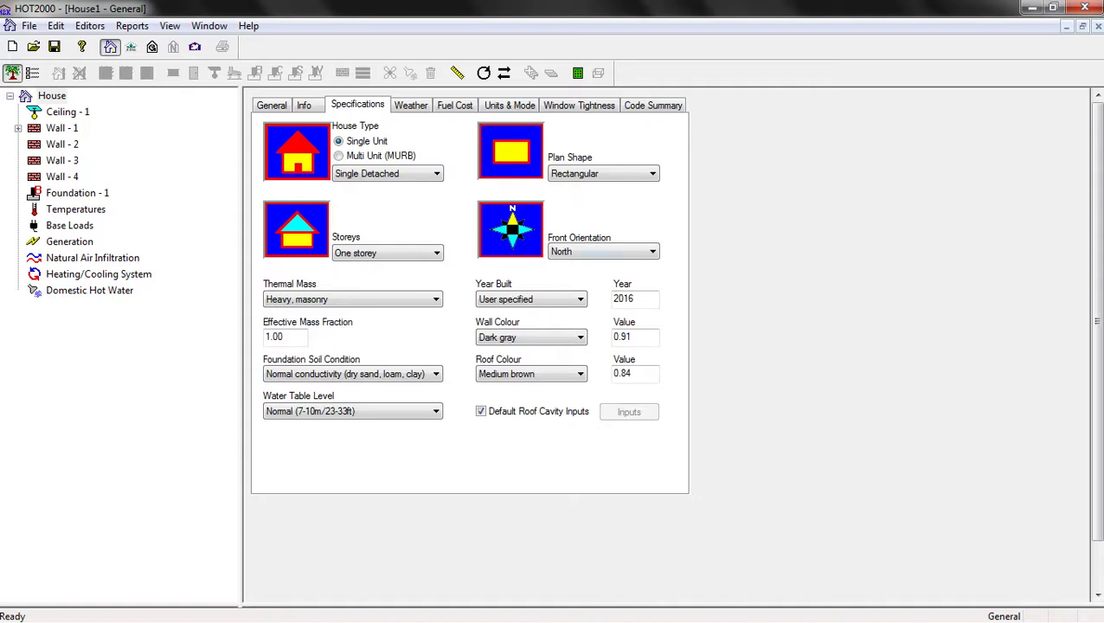
Return to the General page and open the Ceiling - 1 component details
key("ctrl+shift+Tab")
key("ctrl+shift+Tab")
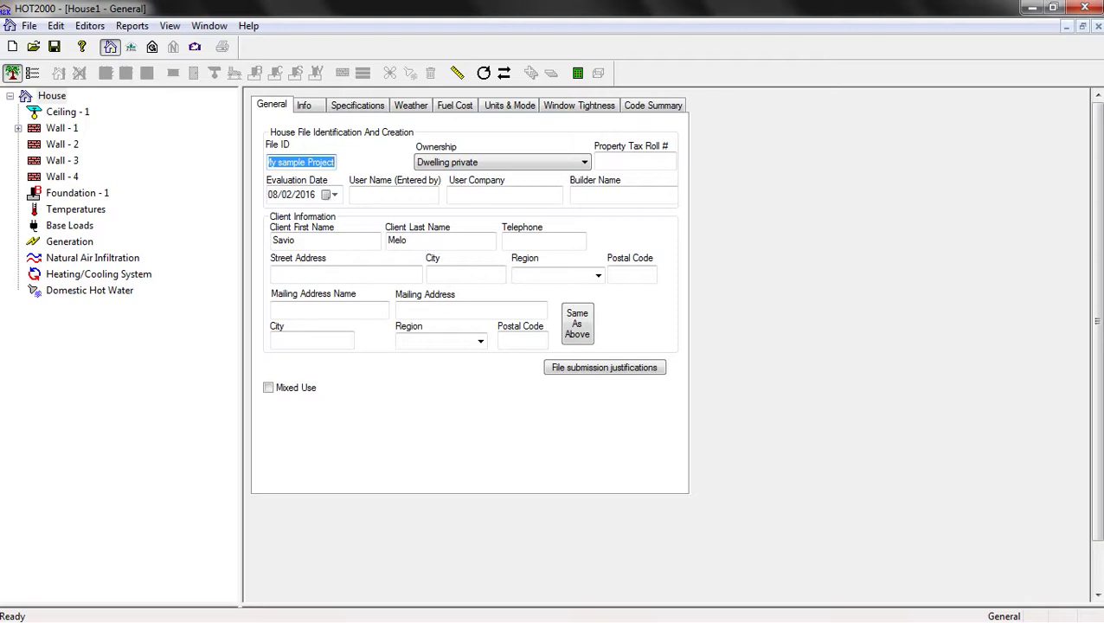
left_click(68, 111)
left_click(310, 141)
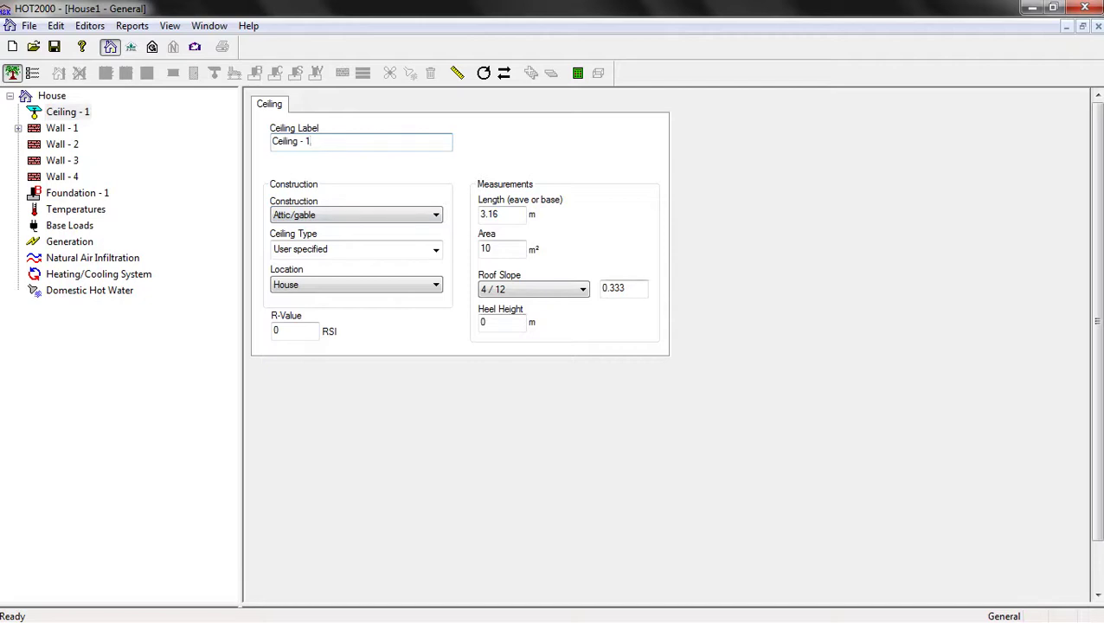
Keep Attic/gable construction for Ceiling - 1 and choose New Code for its ceiling type
key("Tab")
key("alt+Down")
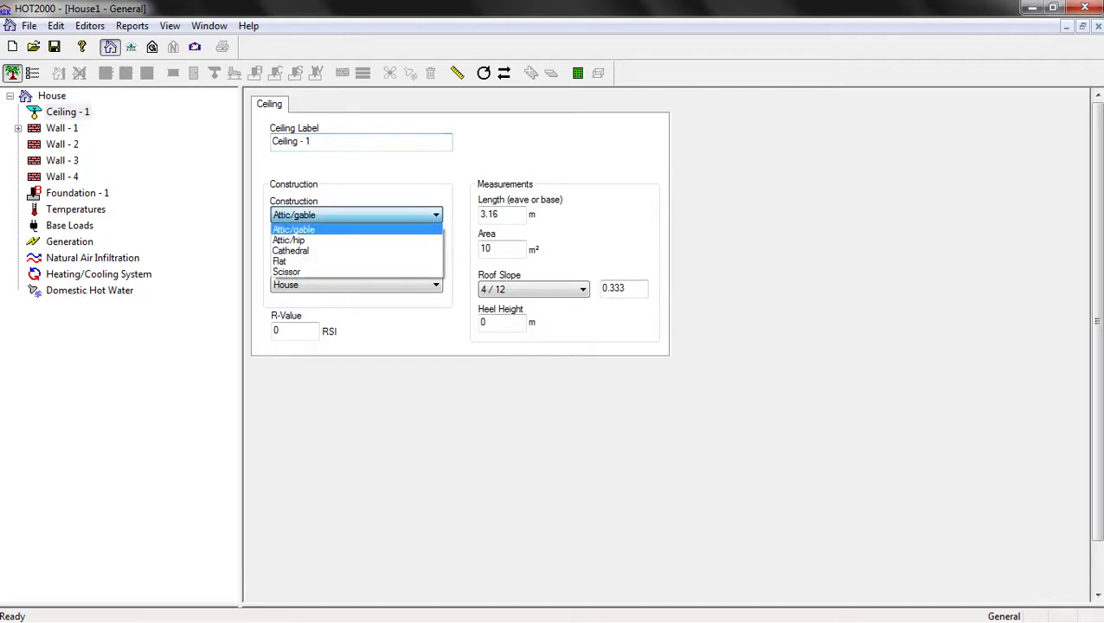
key("Down")
key("Down")
key("Down")
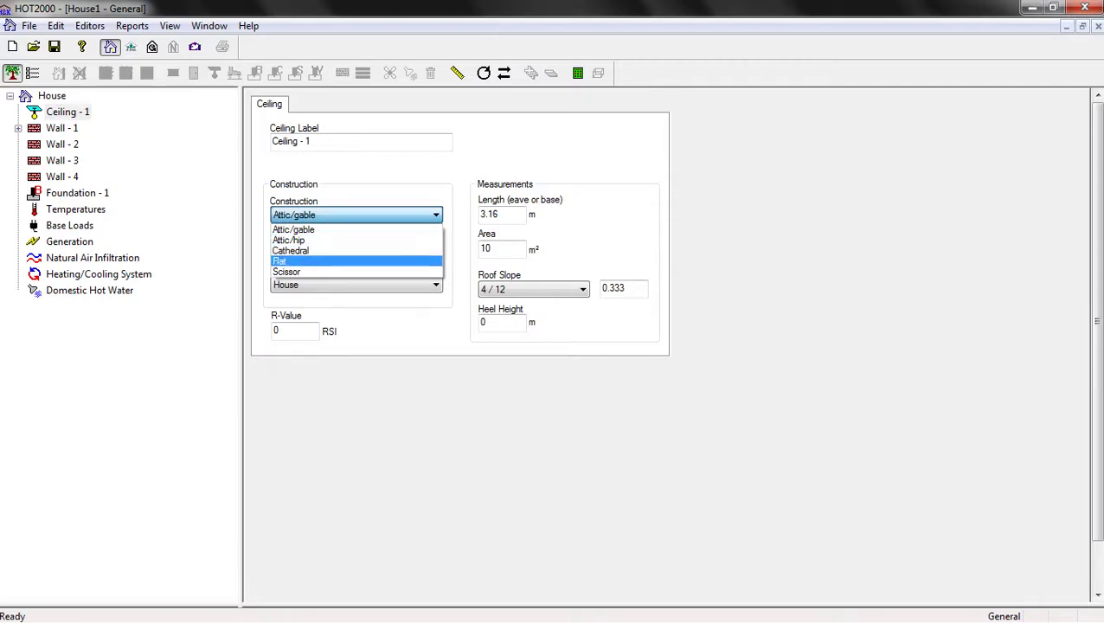
key("Down")
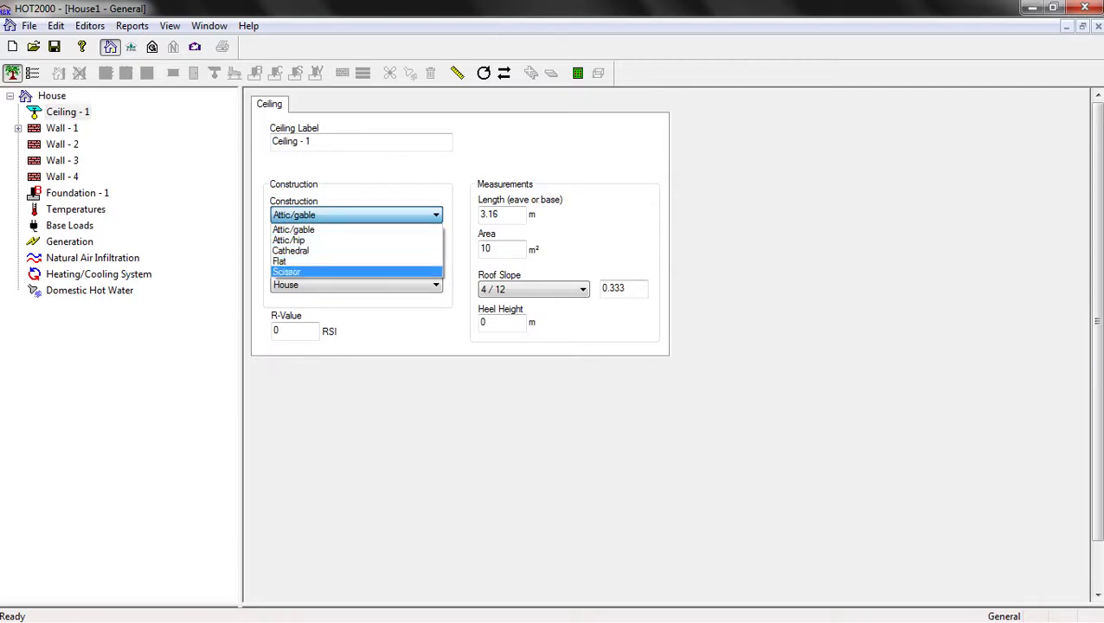
key("Up")
key("Up")
key("Up")
key("Up")
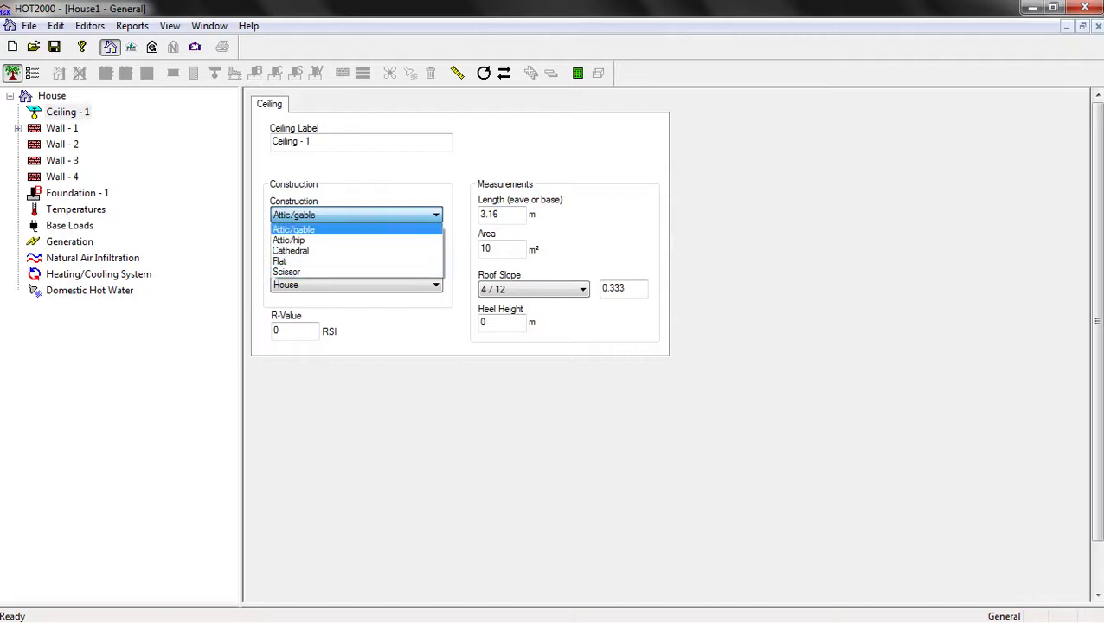
key("Return")
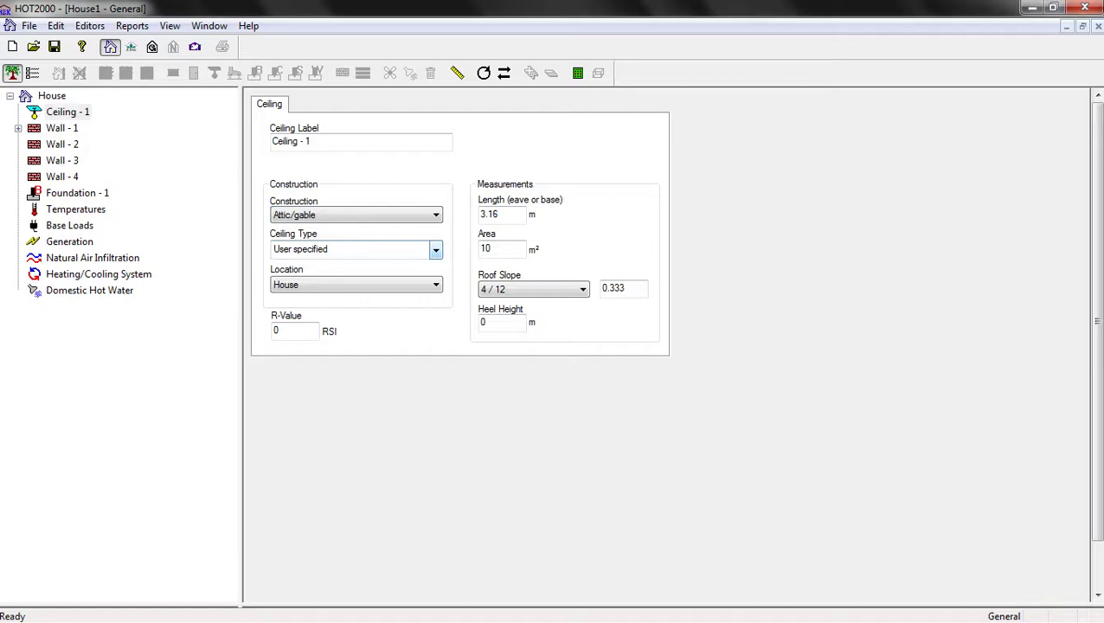
left_click(435, 249)
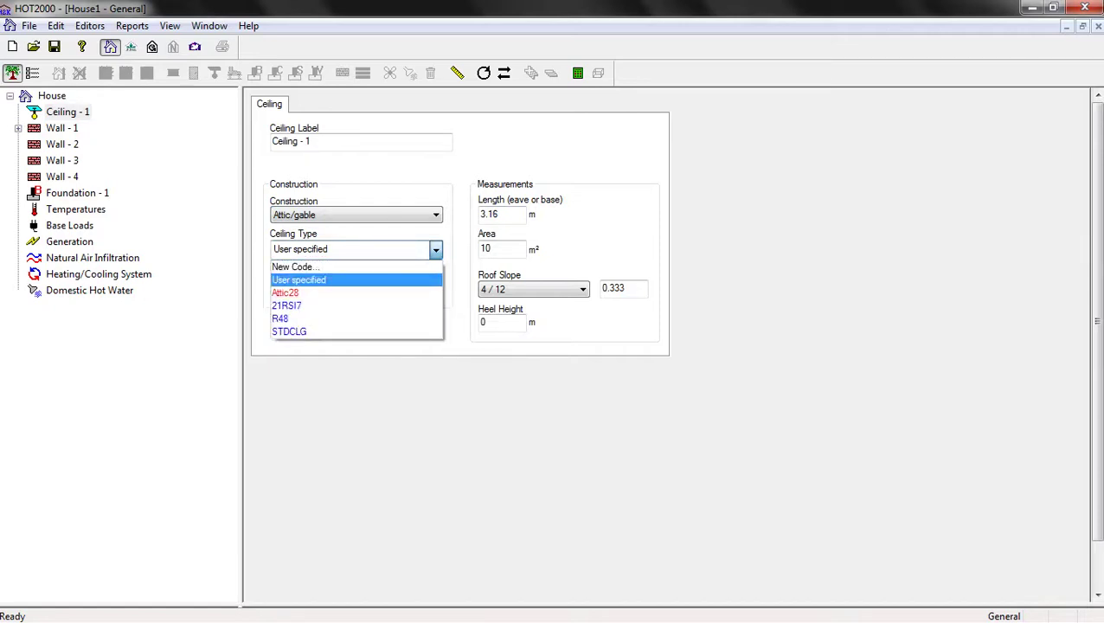
key("Up")
key("Return")
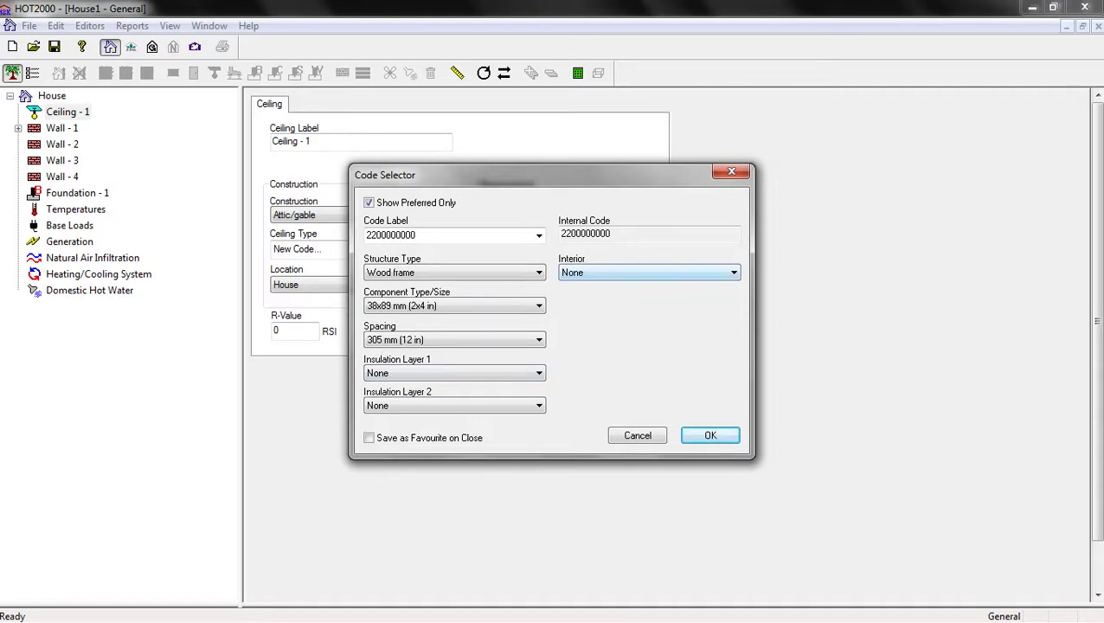
Define the ceiling code as solid 75 mm (3 in) concrete with no interior finish, RSI 0.26
key("alt+Down")
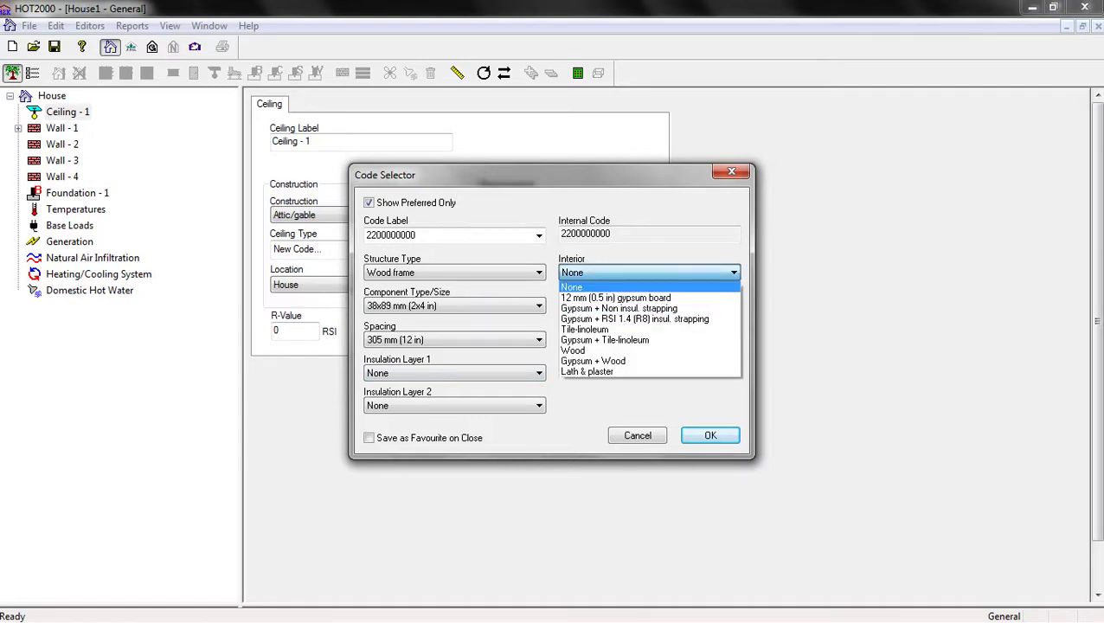
key("Escape")
key("shift+Tab")
key("alt+Down")
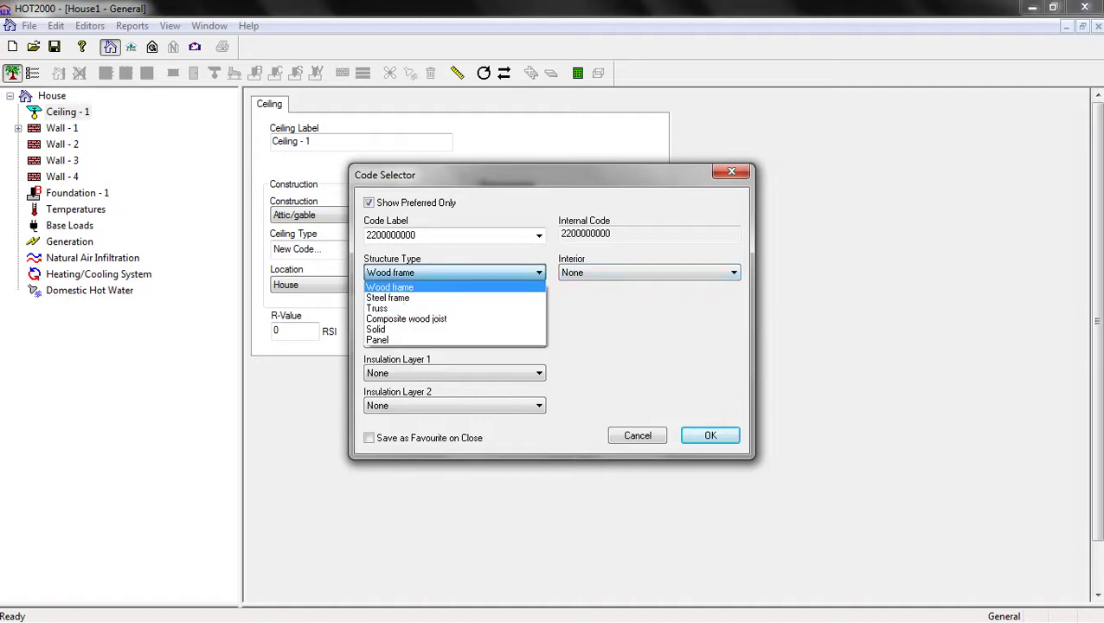
key("Down")
key("Down")
key("Down")
key("Down")
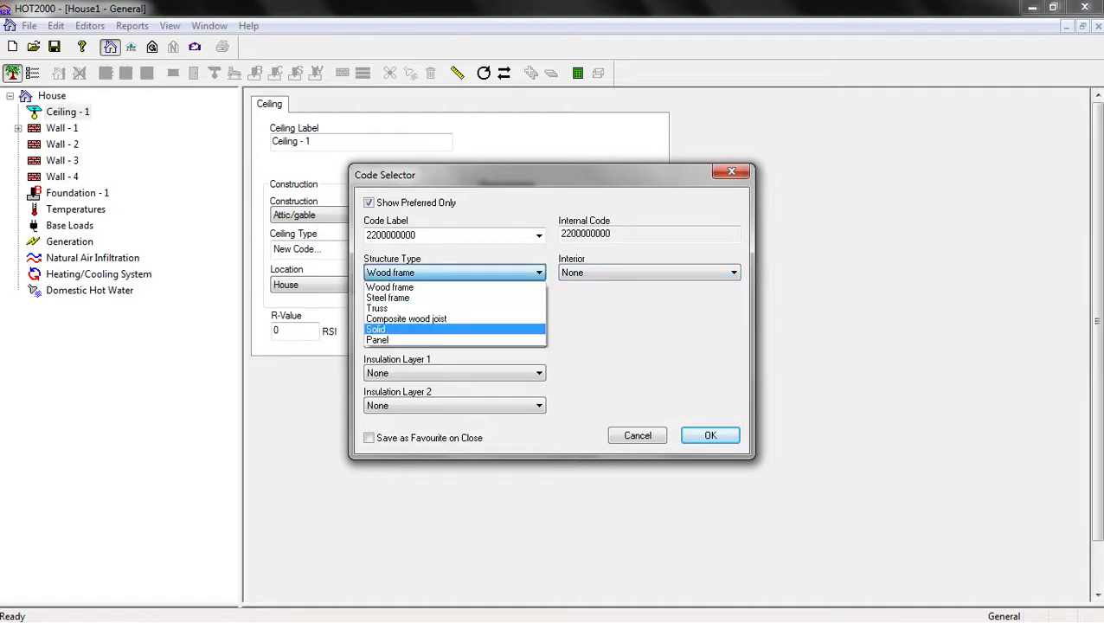
key("Return")
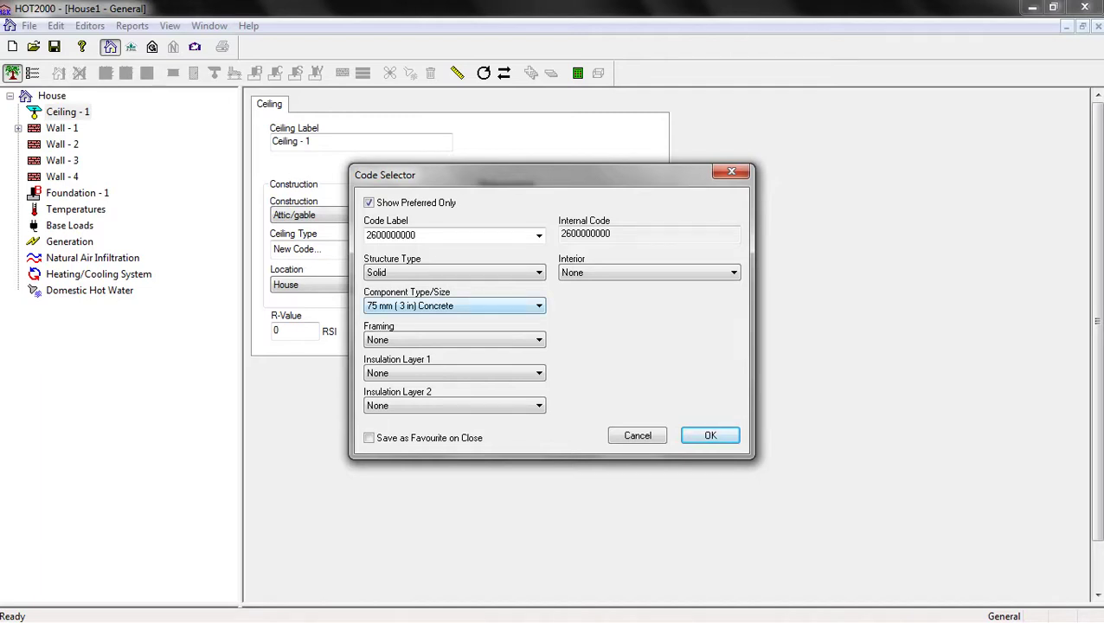
key("alt+Down")
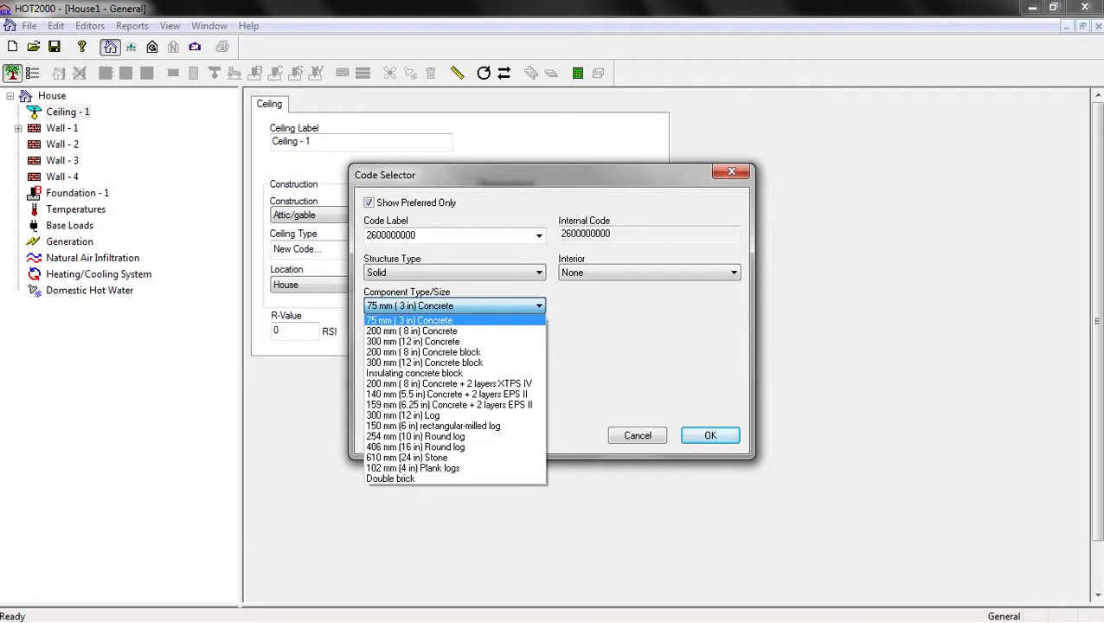
key("Return")
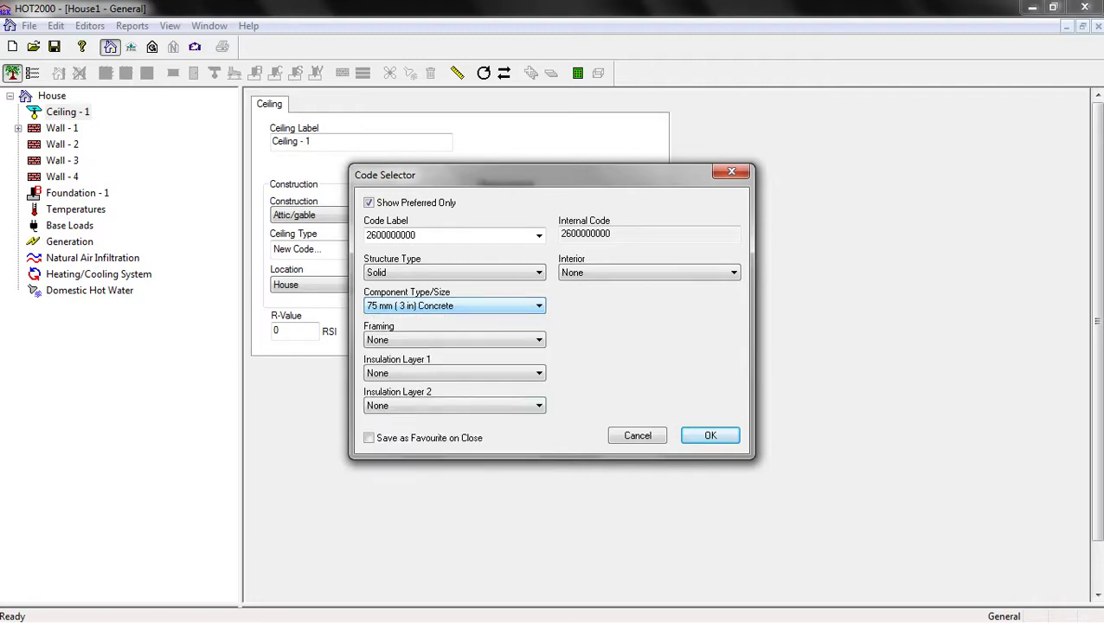
key("Return")
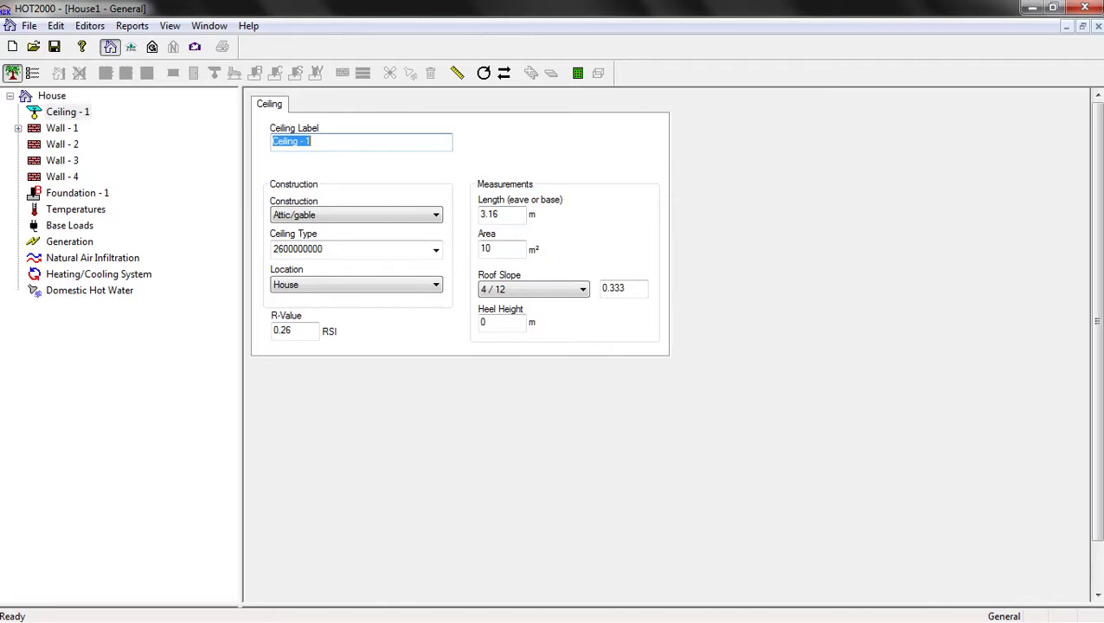
Enter ceiling length 5 m and area 50 m², keeping the 4 / 12 roof slope
key("Tab")
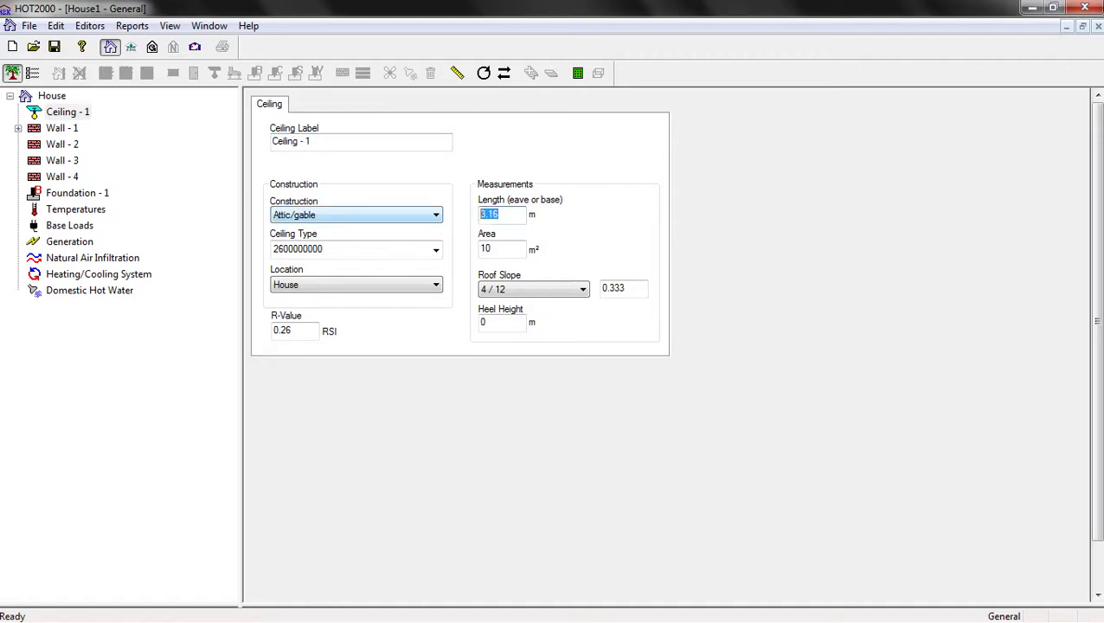
type("5")
key("Tab")
type("50")
key("Tab")
key("alt+Down")
key("Up")
key("Up")
key("Up")
key("Up")
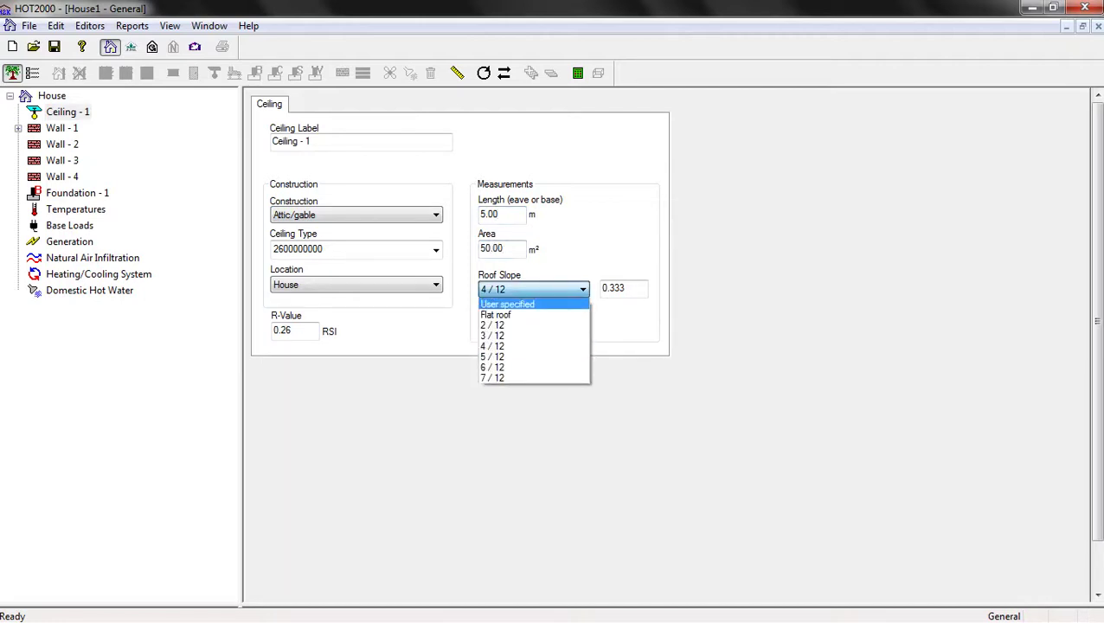
key("Down")
key("Down")
key("Down")
key("Down")
key("Return")
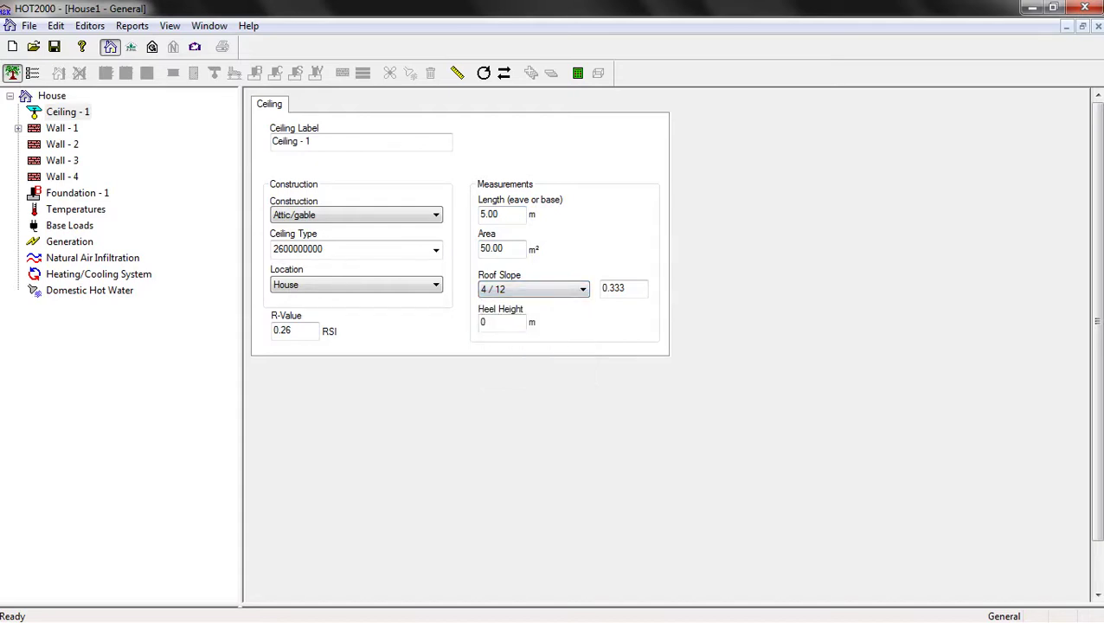
left_click(61, 128)
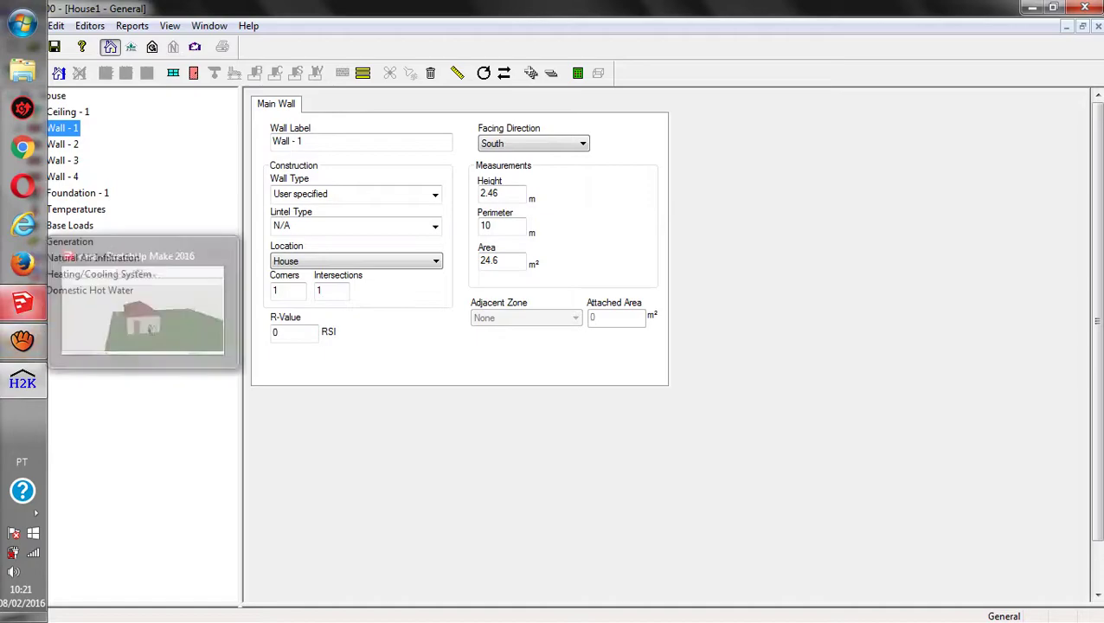
Check the walls in SketchUp and relabel the wall as 'Wall - 1 South'
left_click(23, 302)
left_click_drag(485, 295, 627, 287)
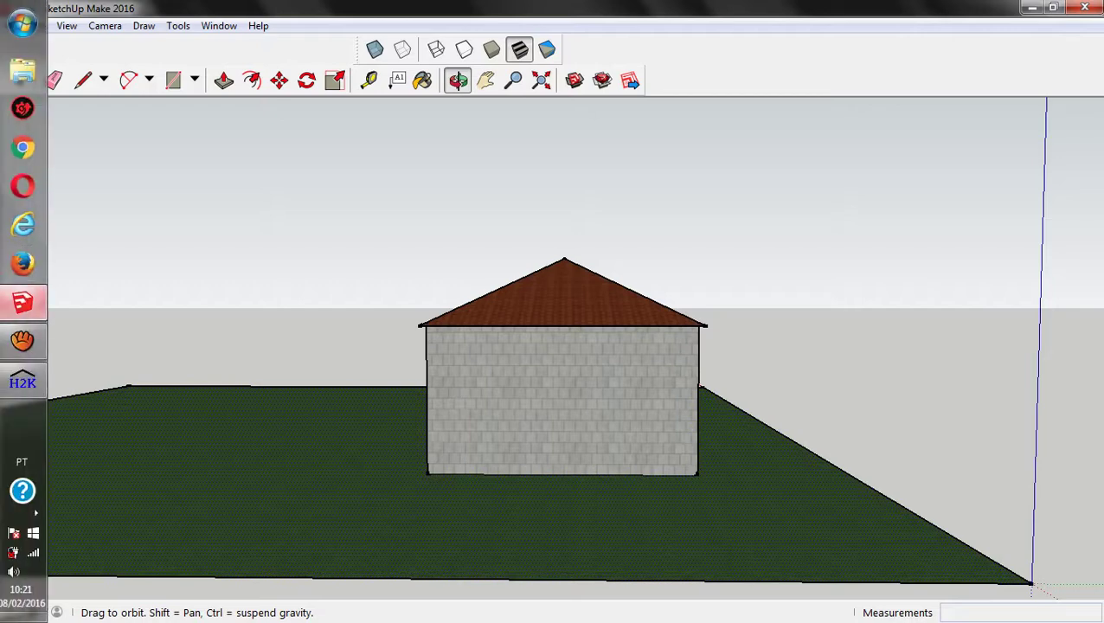
mouse_move(22, 302)
left_click(22, 381)
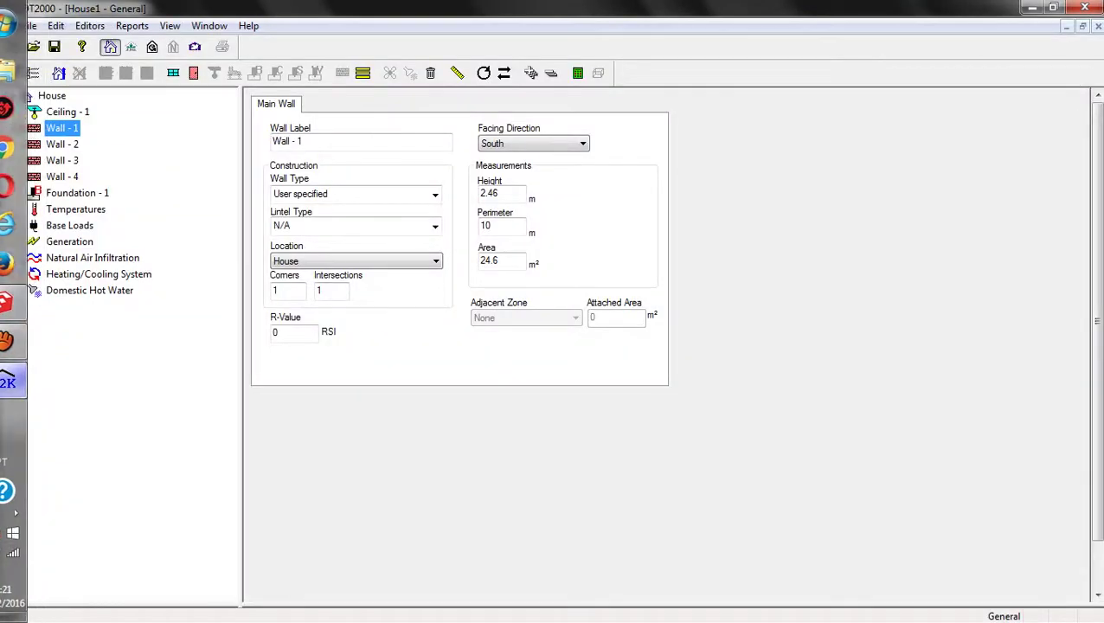
type("South,")
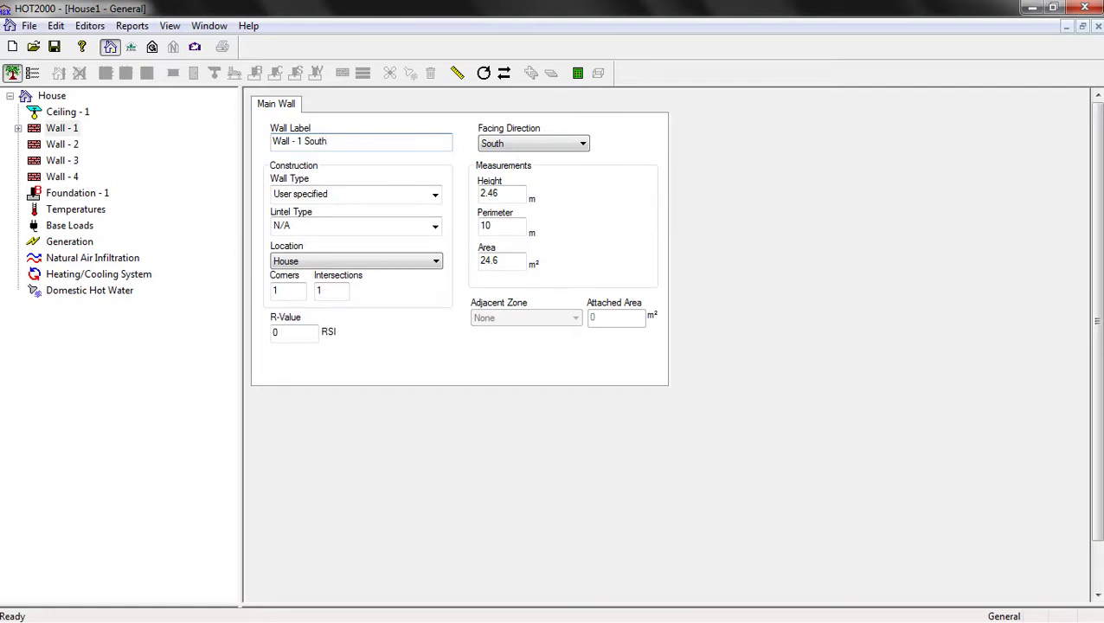
key("Tab")
key("Tab")
Create a new wall code with Solid structure and no interior finish
key("alt+Down")
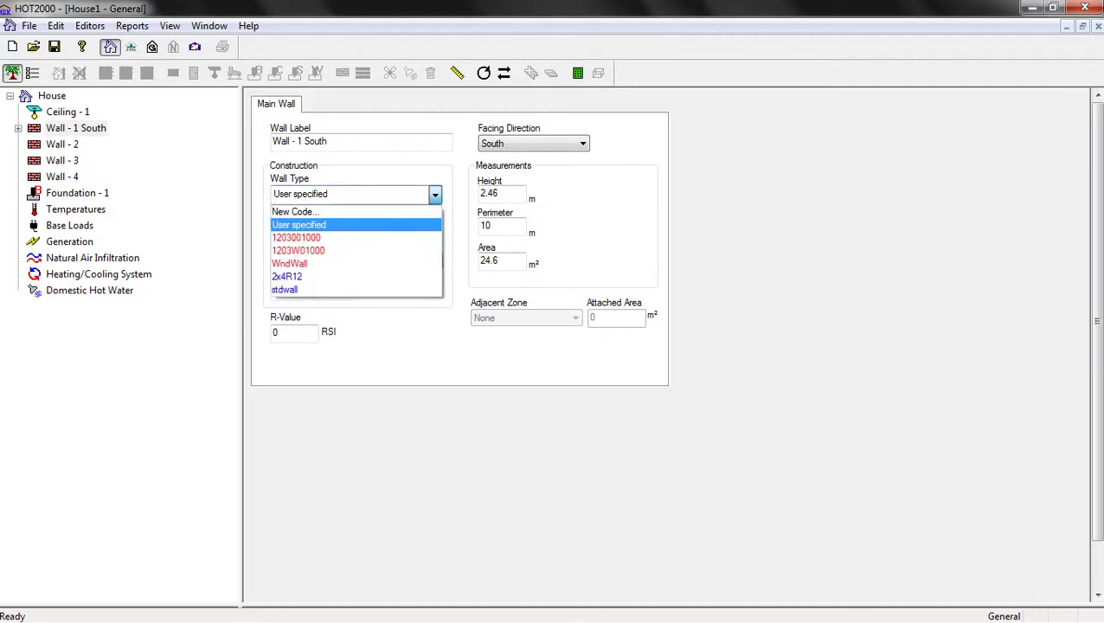
key("Up")
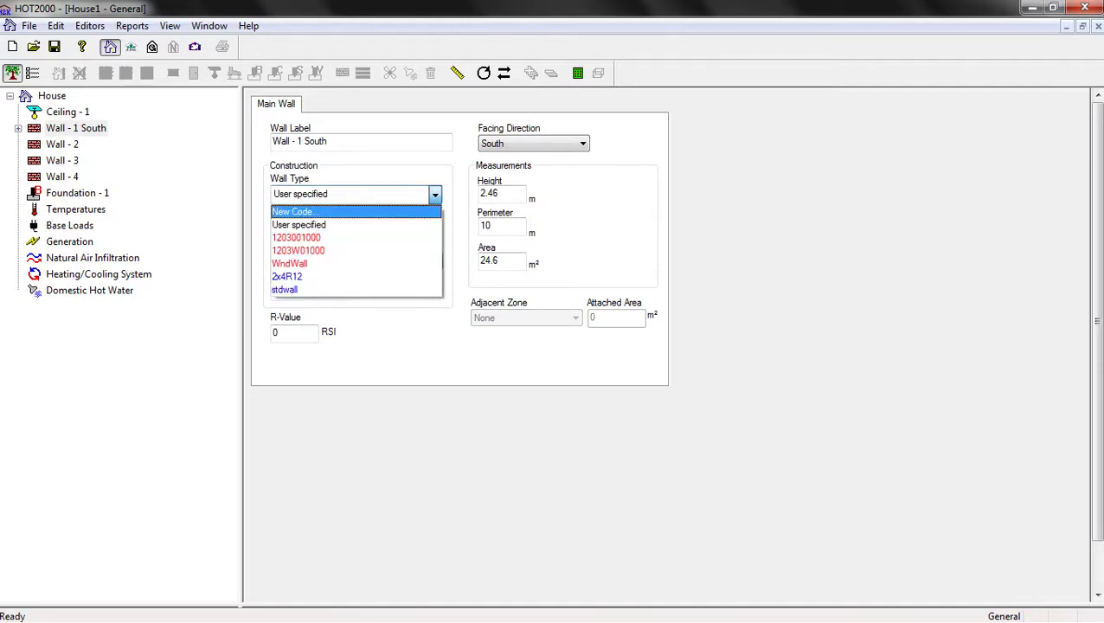
key("Return")
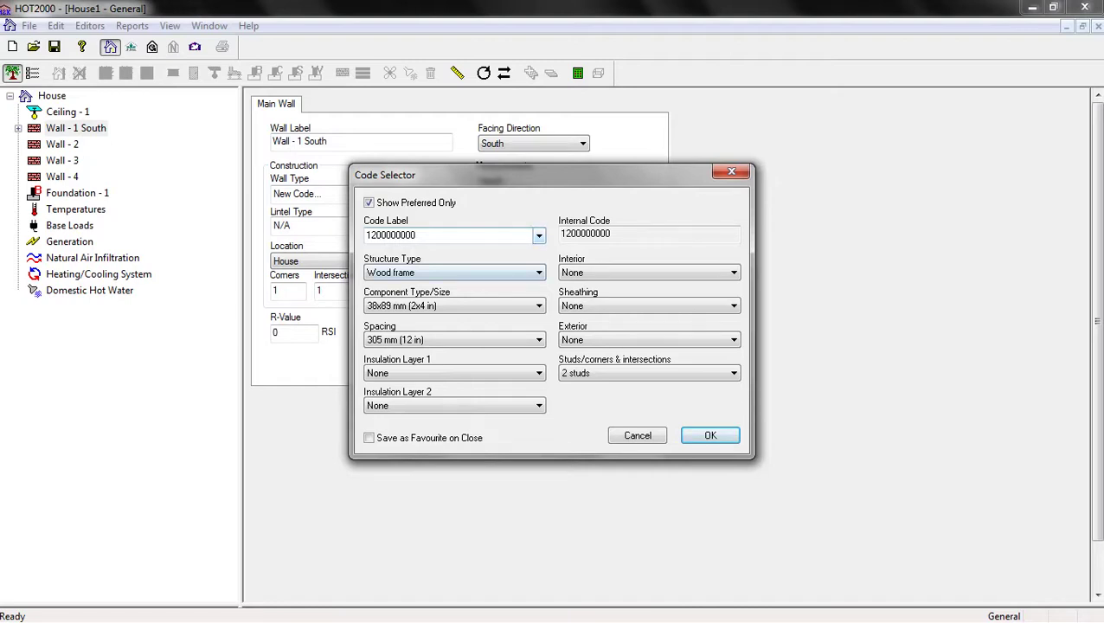
key("Tab")
key("alt+Down")
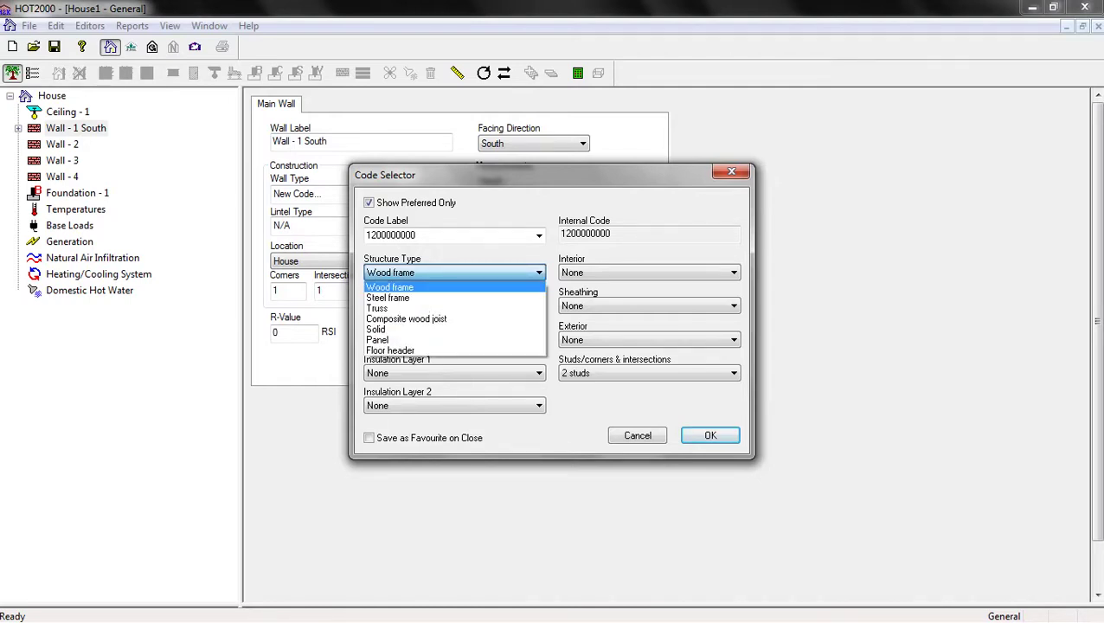
key("Down")
key("Down")
key("Down")
key("Down")
key("Return")
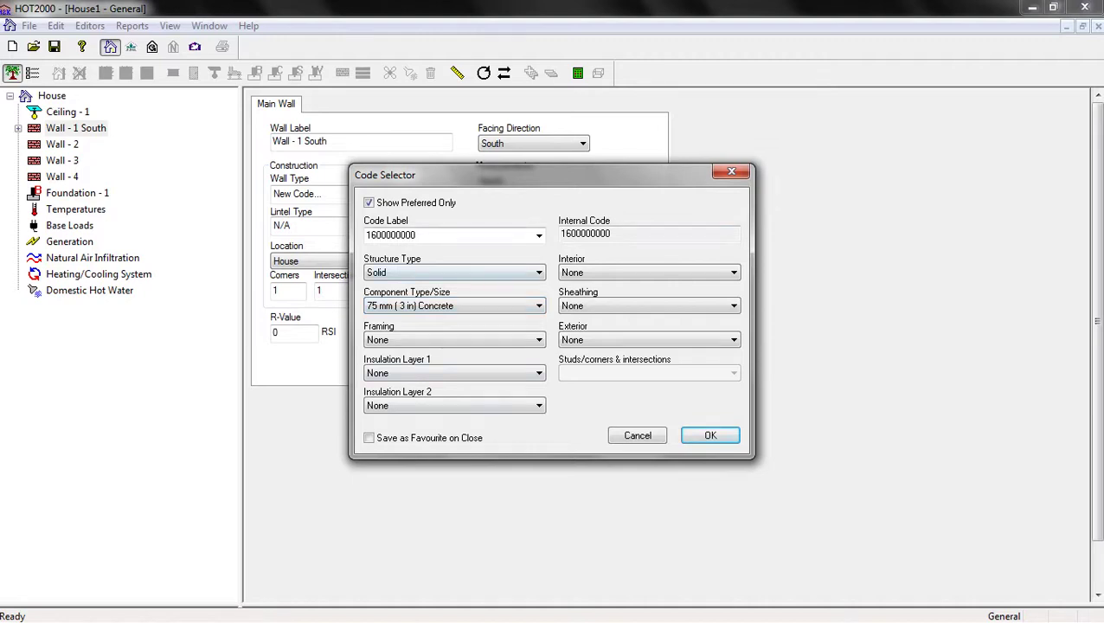
left_click(649, 273)
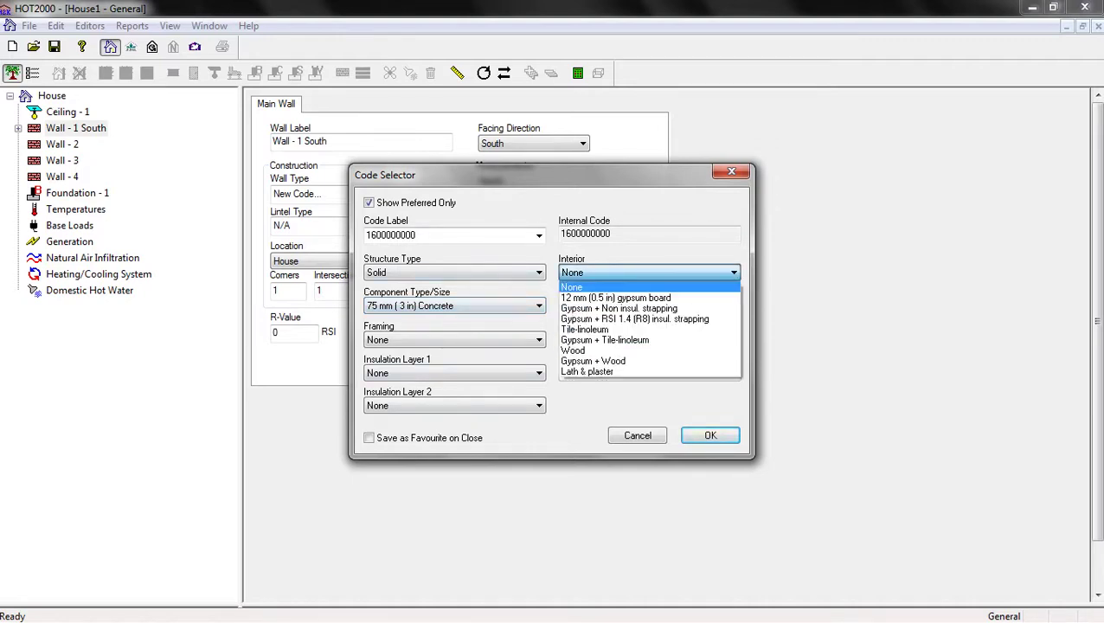
left_click(572, 286)
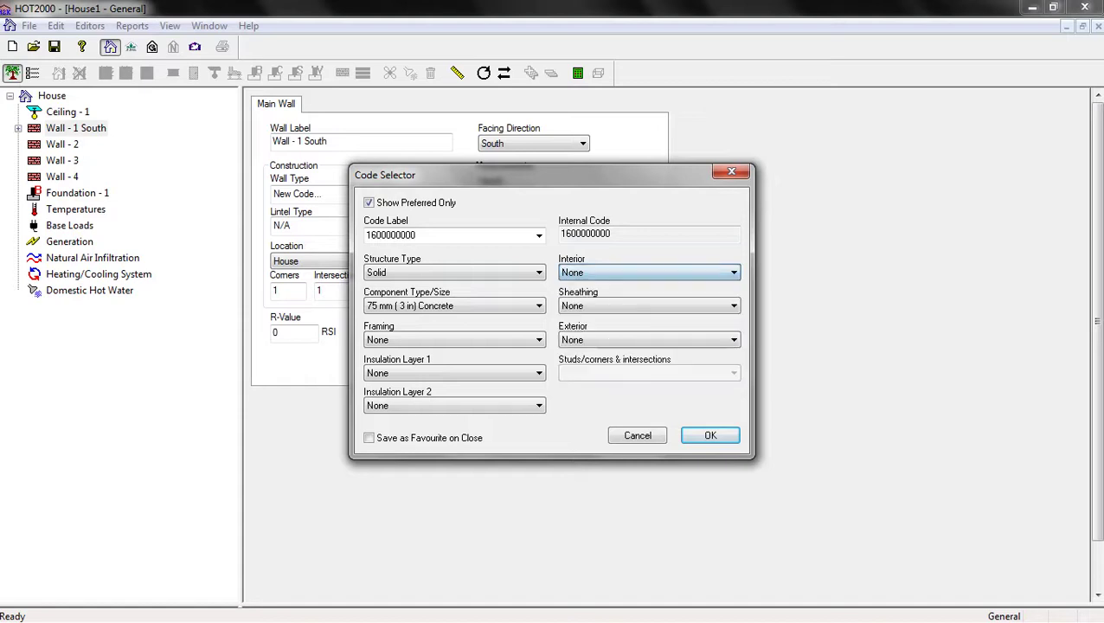
left_click(710, 435)
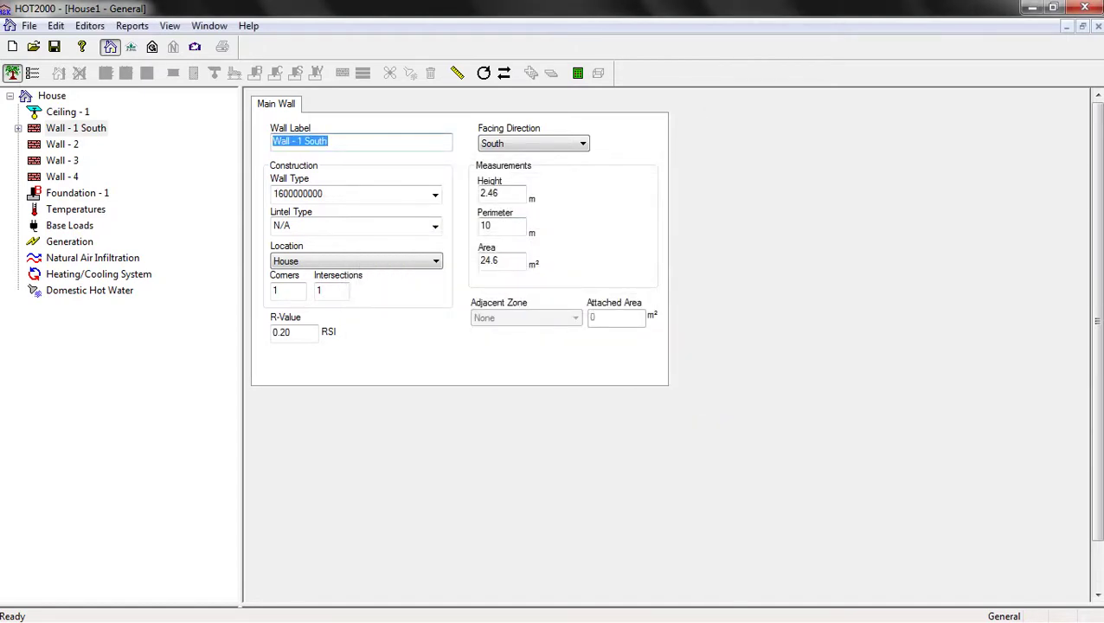
Set the wall height to 2.80 m and perimeter to 5.00 m
left_click(490, 193)
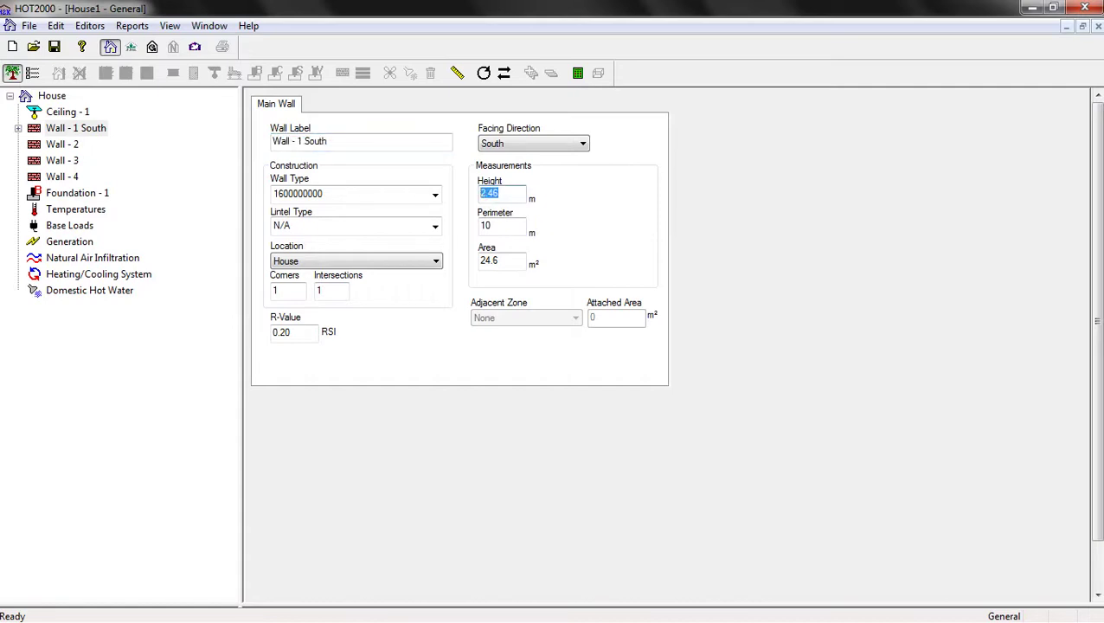
type("28")
key("BackSpace")
type(".8")
key("Tab")
type("5")
left_click(498, 193)
left_click(76, 127)
Select Wall - 2 and compare it against the SketchUp house model
left_click(61, 143)
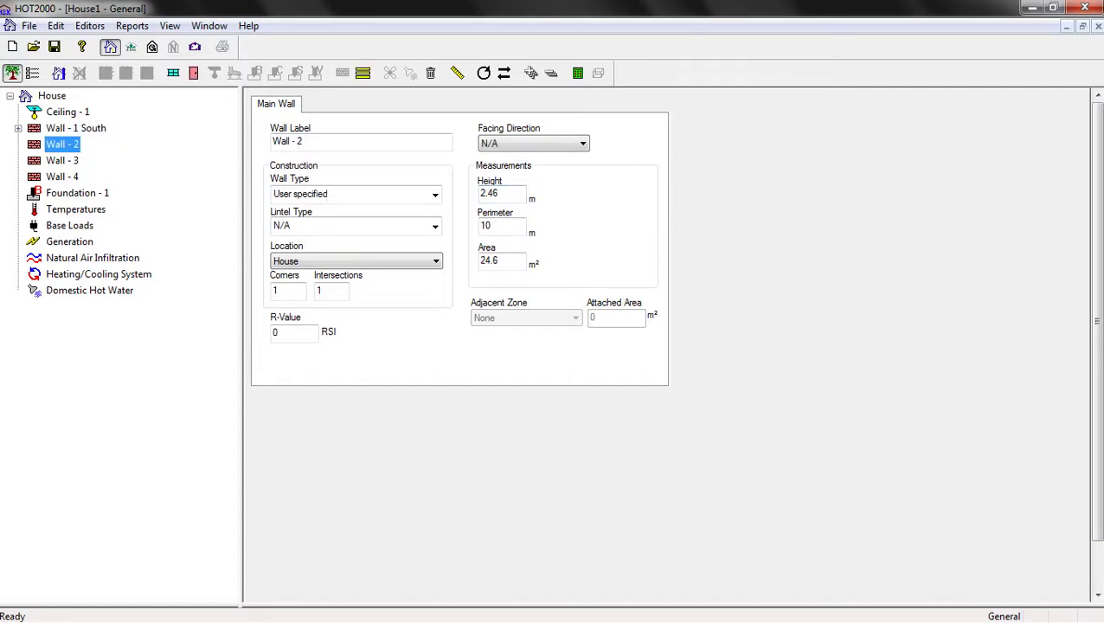
mouse_move(22, 340)
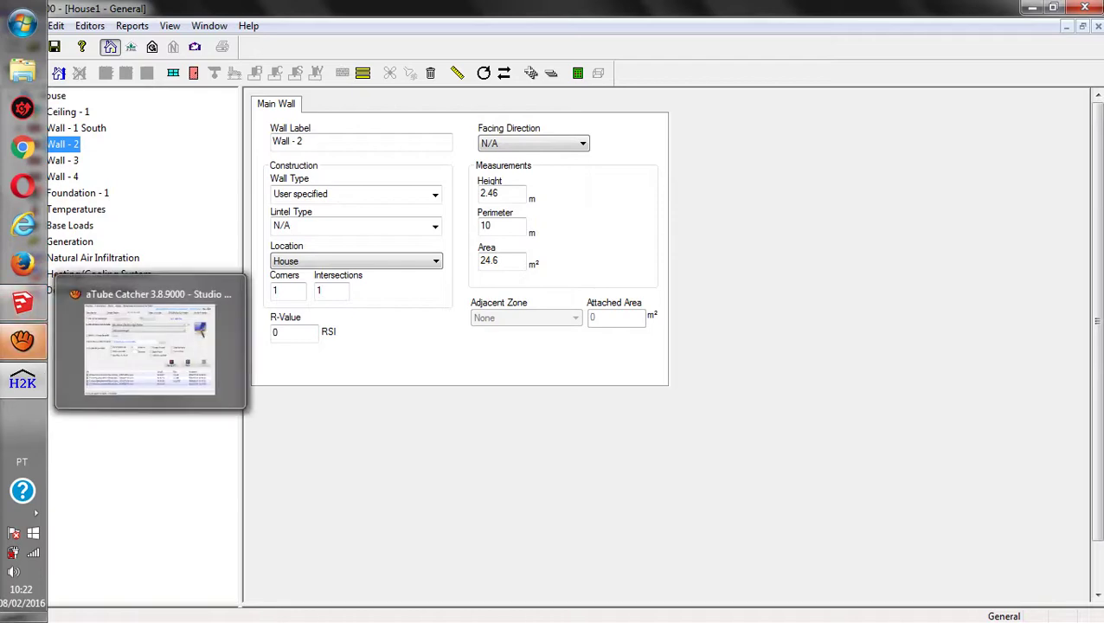
left_click(23, 301)
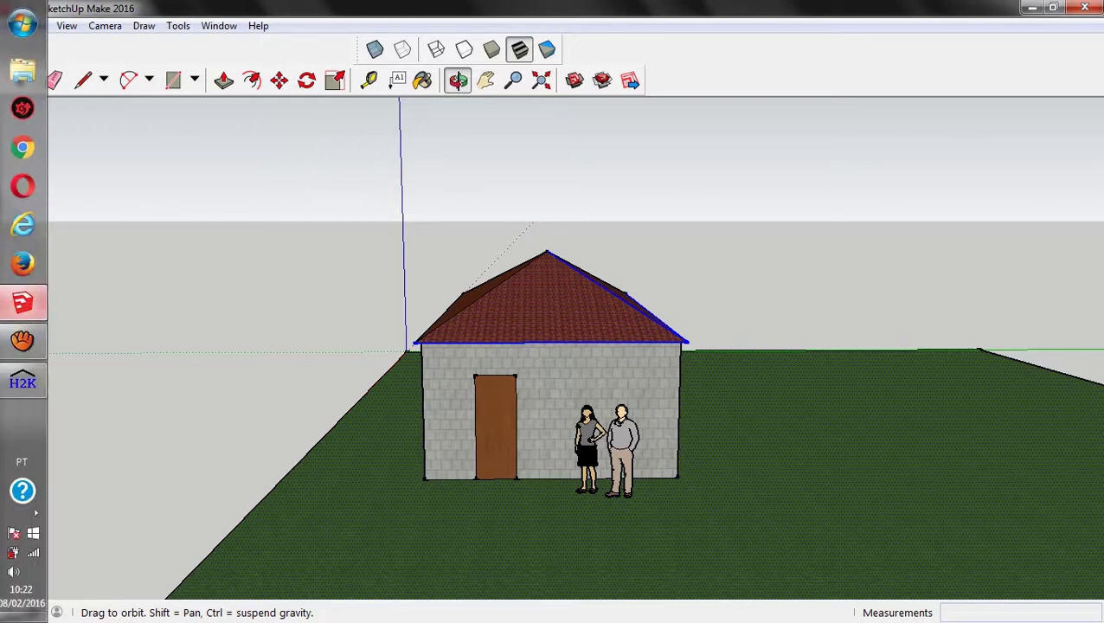
left_click(23, 382)
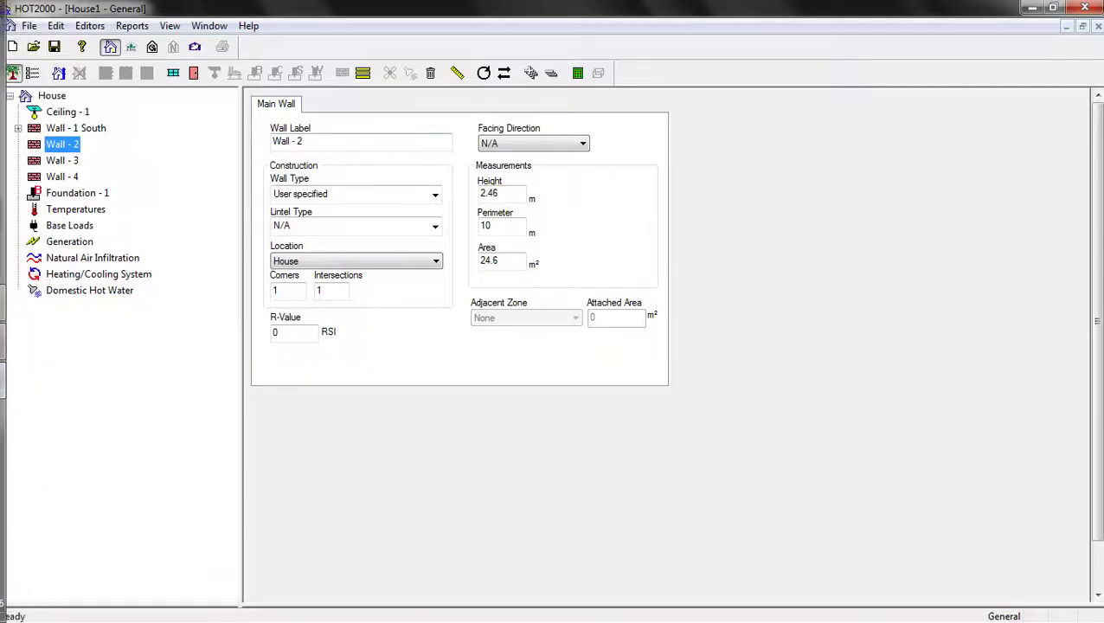
Set Wall - 2 to face North and label it Wall - 2 North
left_click(533, 143)
key("Down")
key("Down")
key("Down")
key("Down")
key("Down")
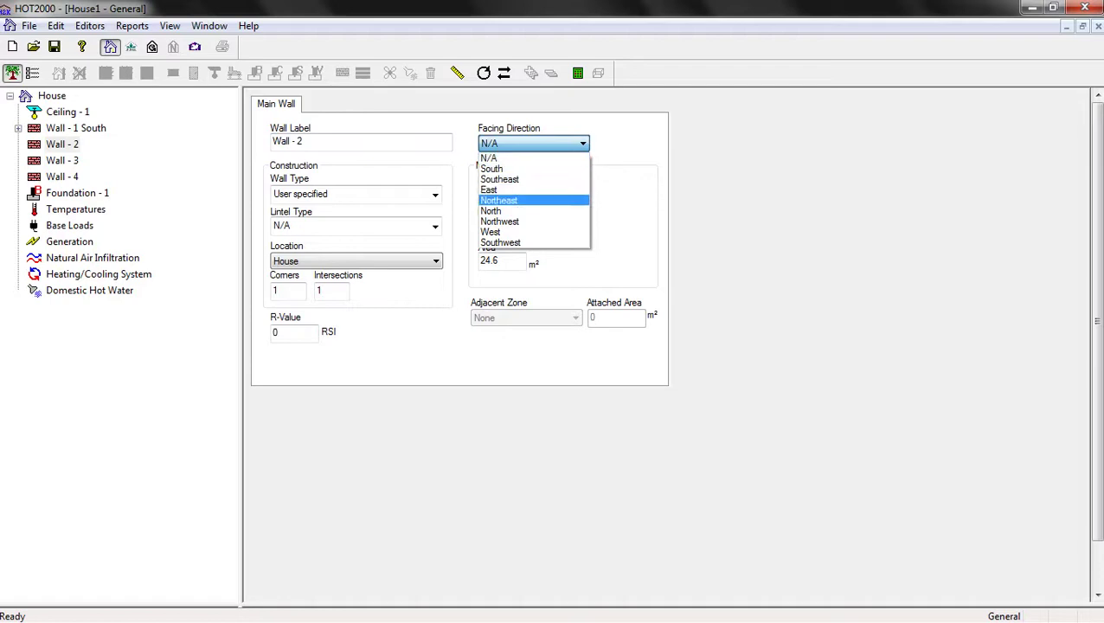
key("Return")
type("North")
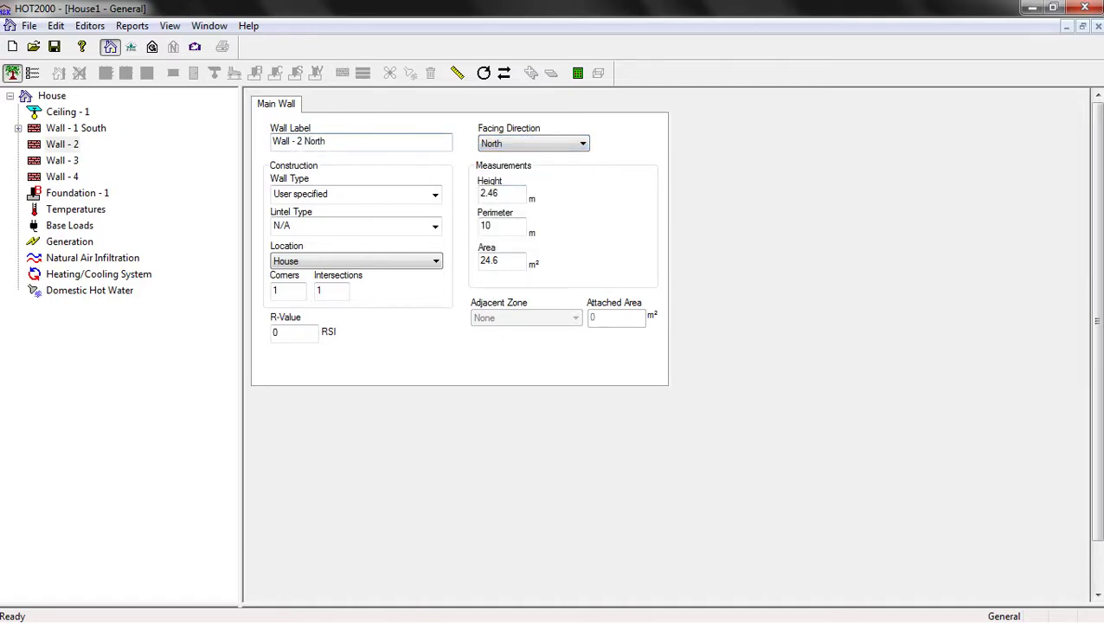
key("Tab")
key("alt+Down")
key("Up")
key("Return")
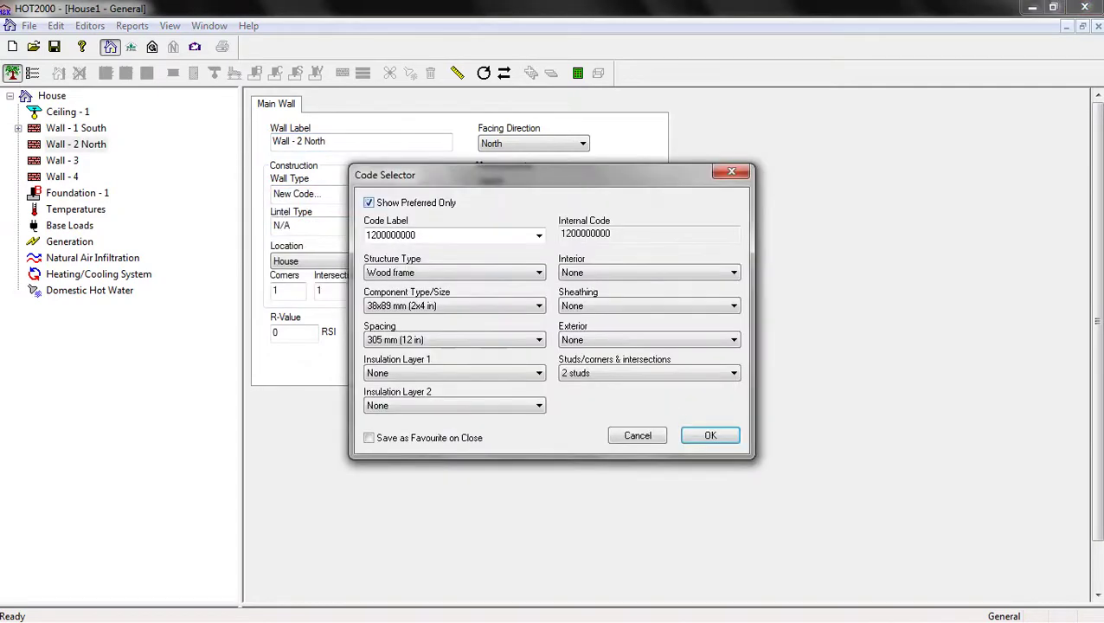
key("alt+Down")
key("Down")
key("Down")
key("Down")
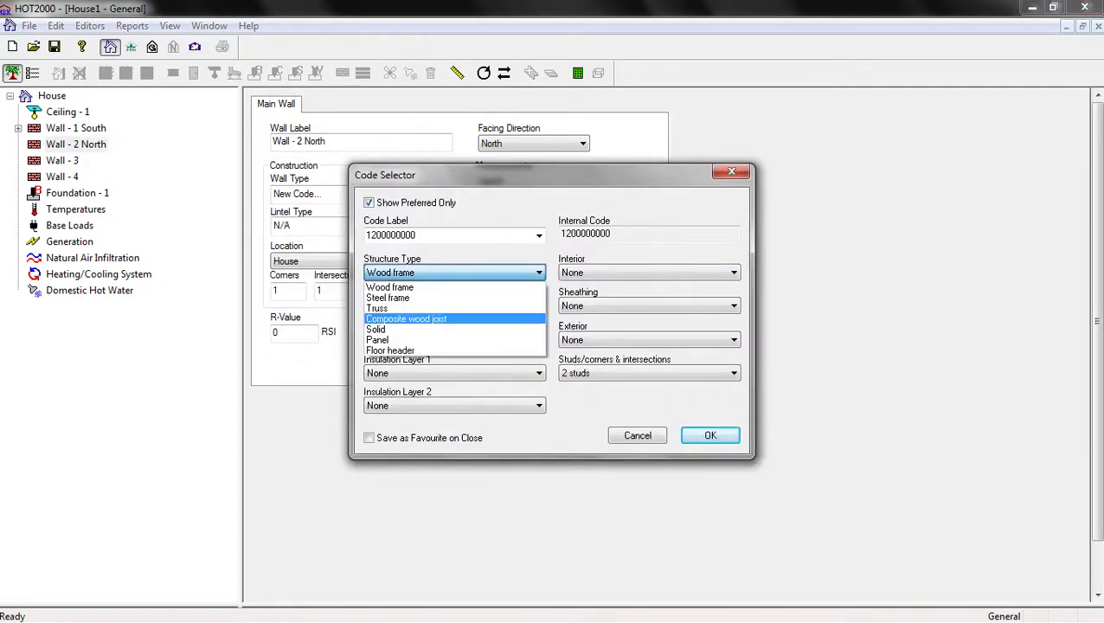
key("Down")
key("Return")
key("Tab")
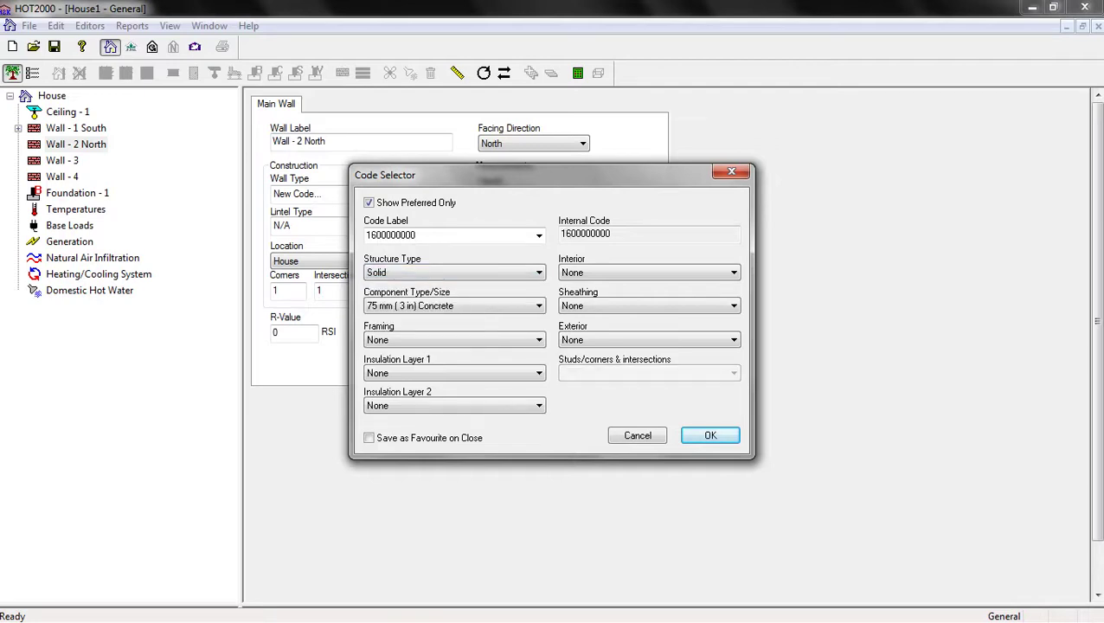
key("Return")
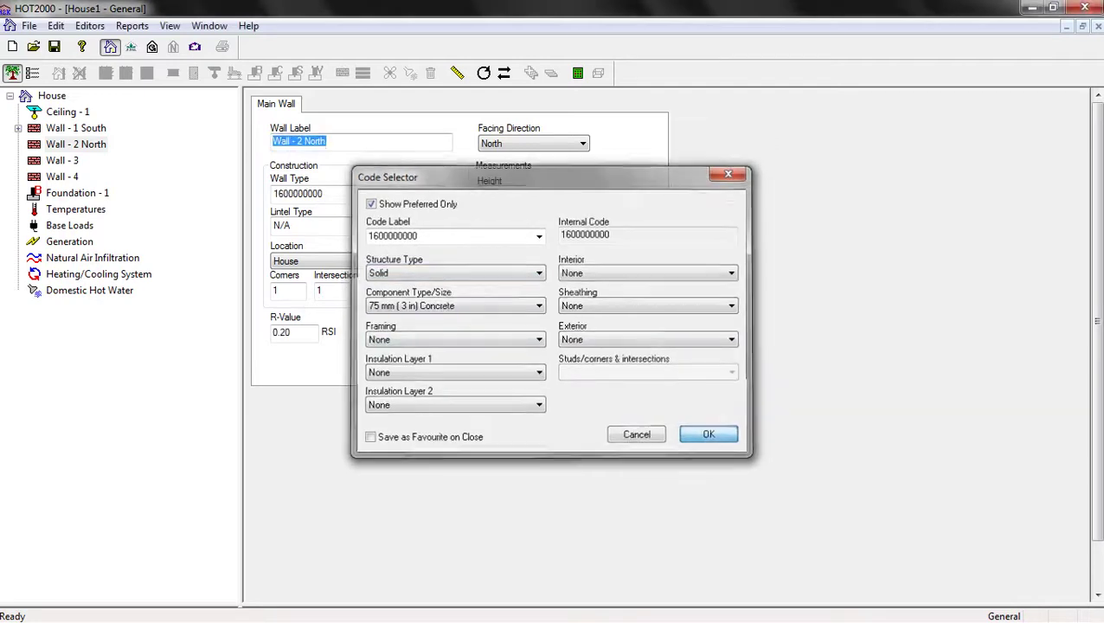
Set the wall height to 2.8 m and the perimeter to 5 m
left_click(490, 193)
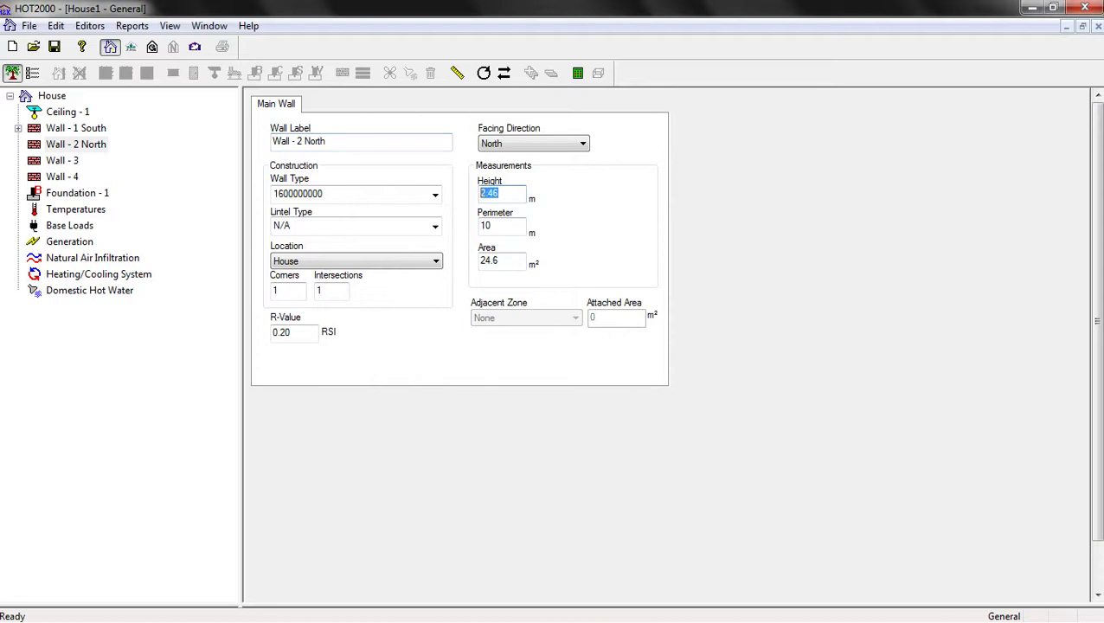
type("2.8")
key("Tab")
type("5")
left_click(498, 193)
left_click(62, 160)
Check the SketchUp house model, then return to the Wall - 3 form
mouse_move(1, 294)
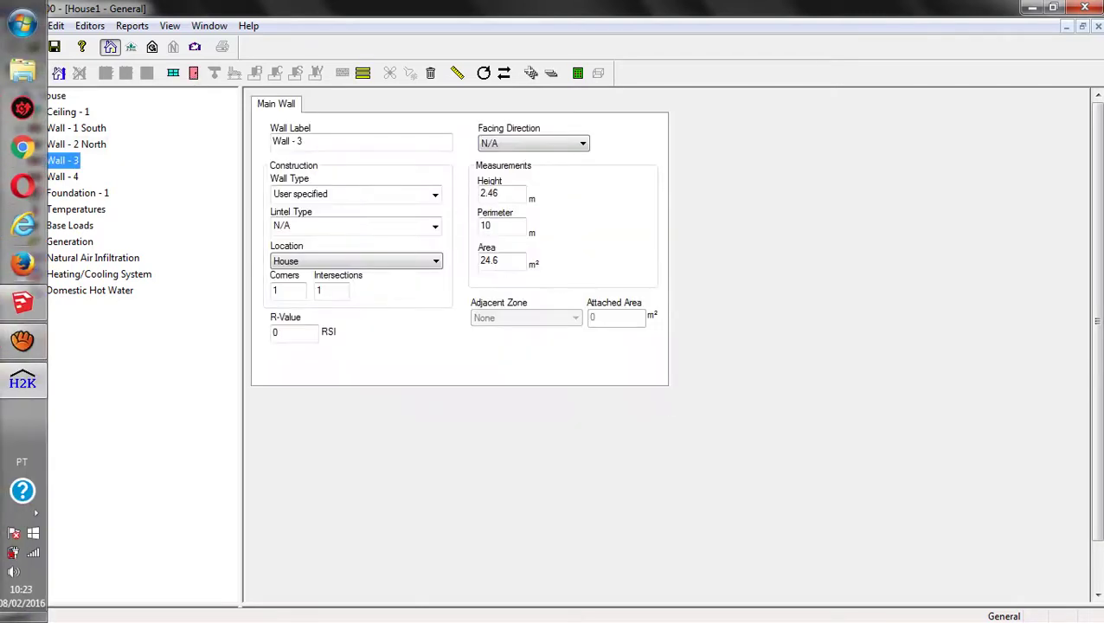
left_click(22, 301)
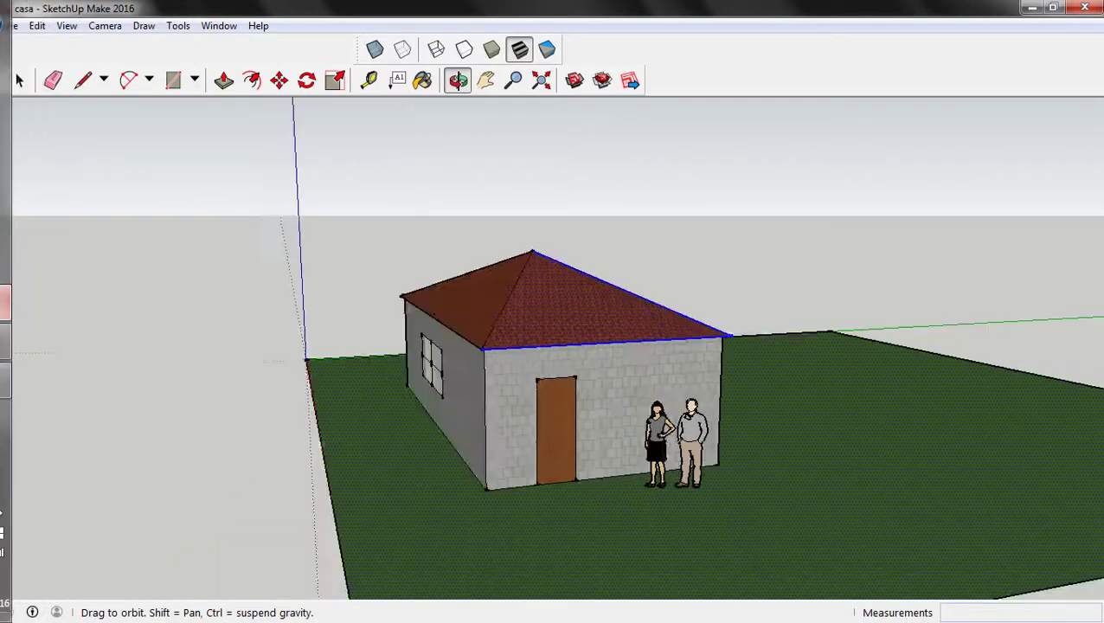
mouse_move(1, 346)
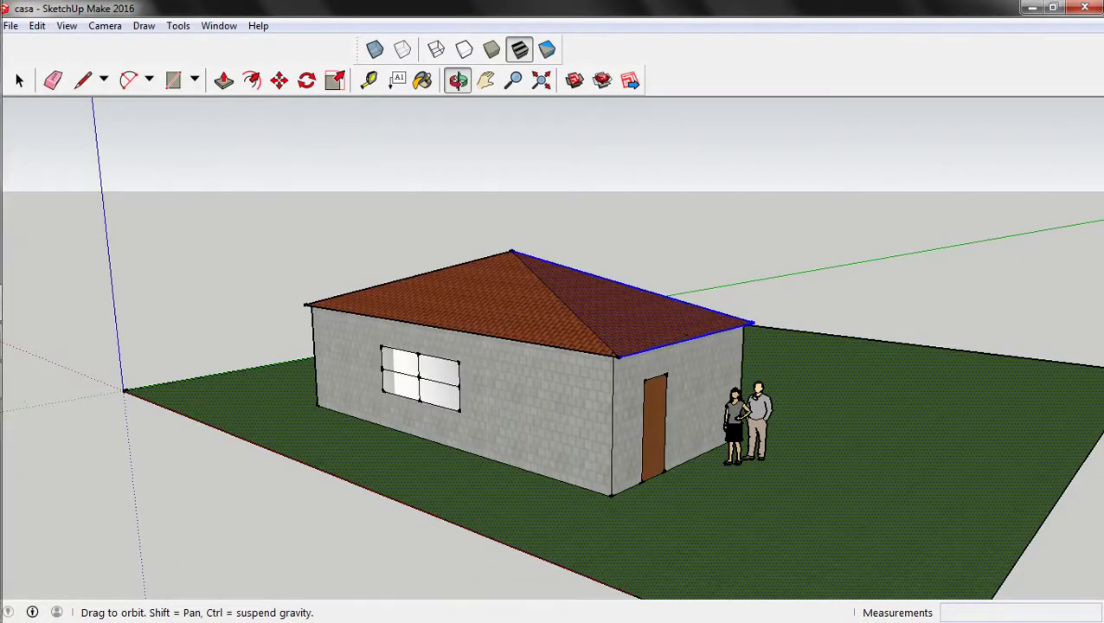
left_click(22, 382)
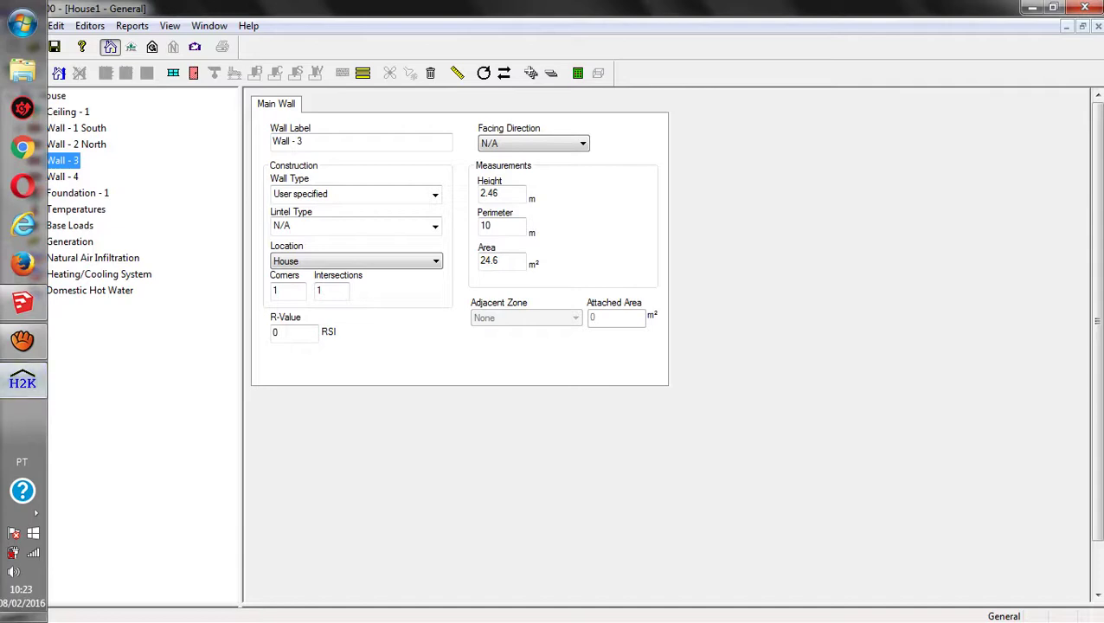
Rename the wall to Wall - 3 East and set it facing East
type("East")
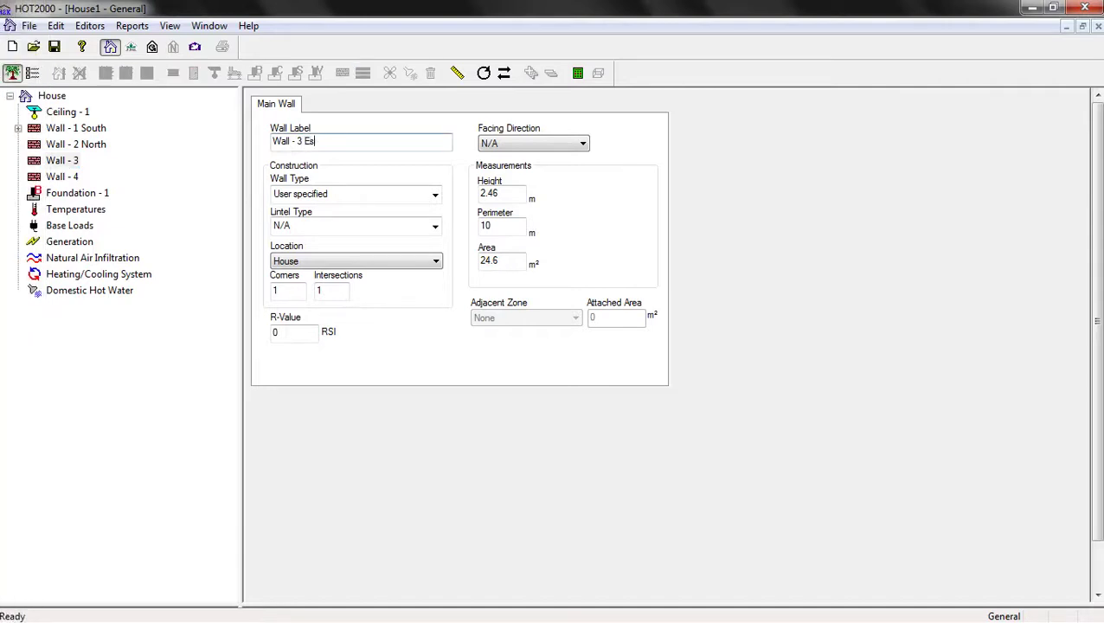
key("BackSpace")
key("BackSpace")
key("BackSpace")
type("ast")
key("Tab")
key("alt+Down")
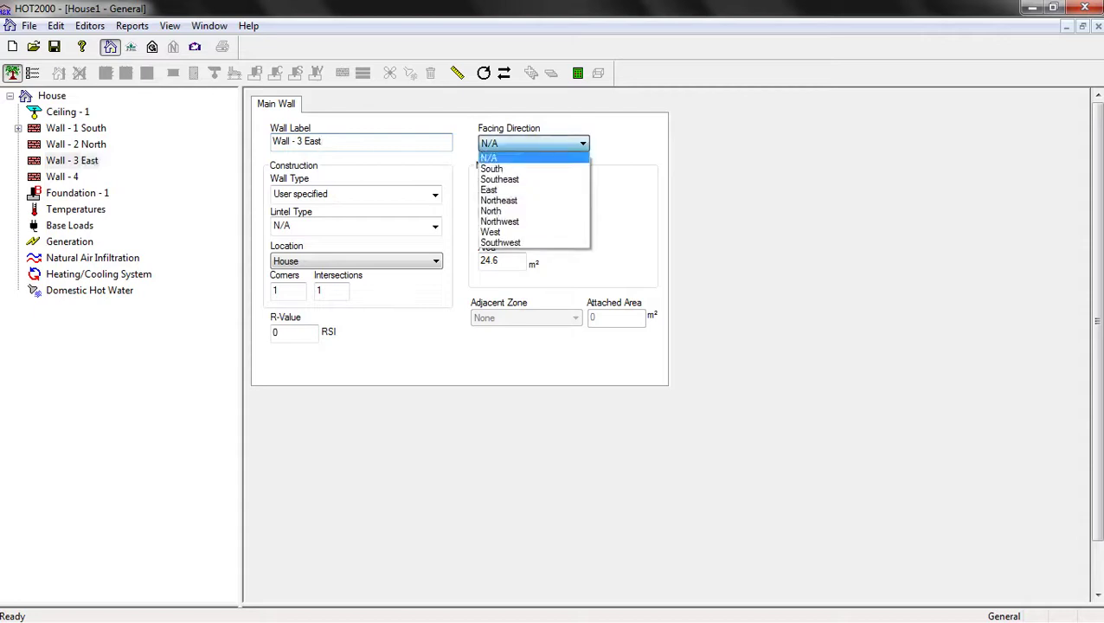
key("Down")
key("Down")
key("Down")
key("Return")
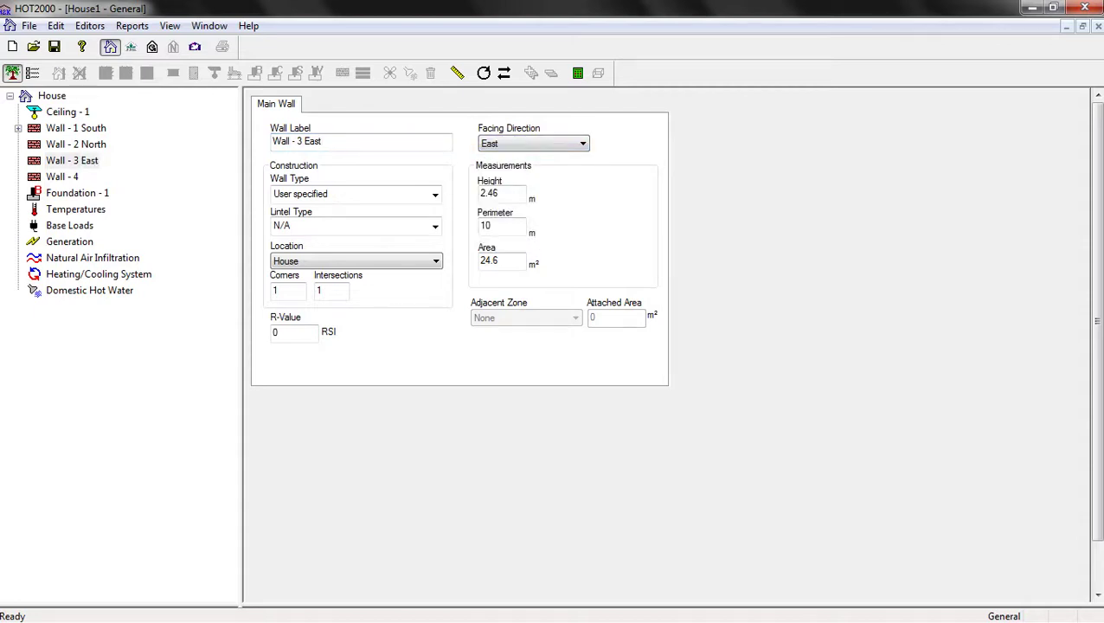
key("alt+Down")
key("Up")
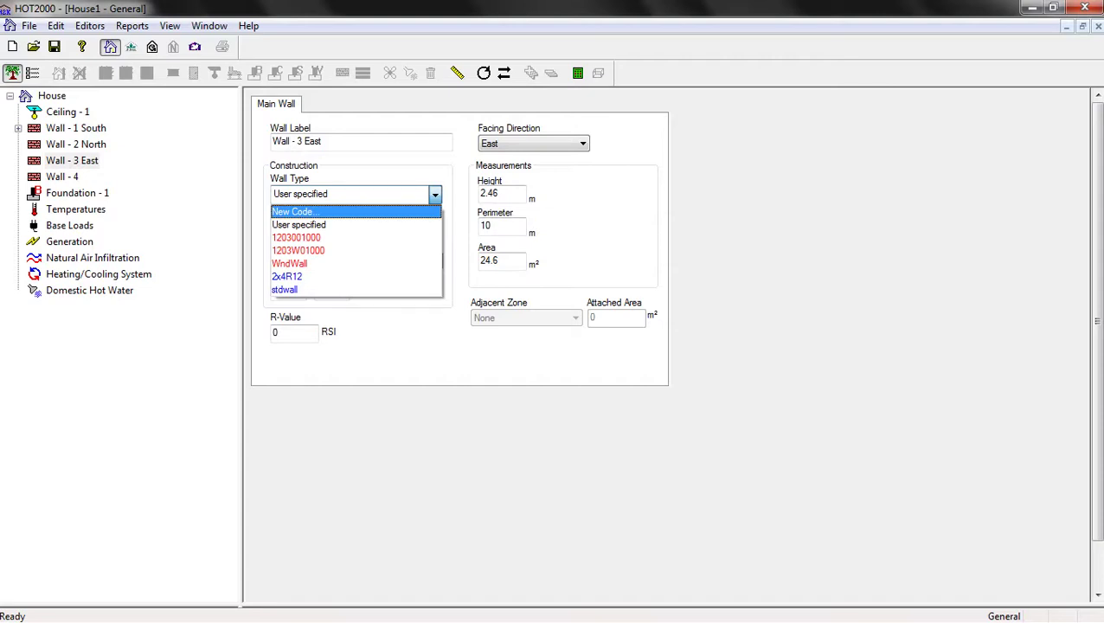
key("Return")
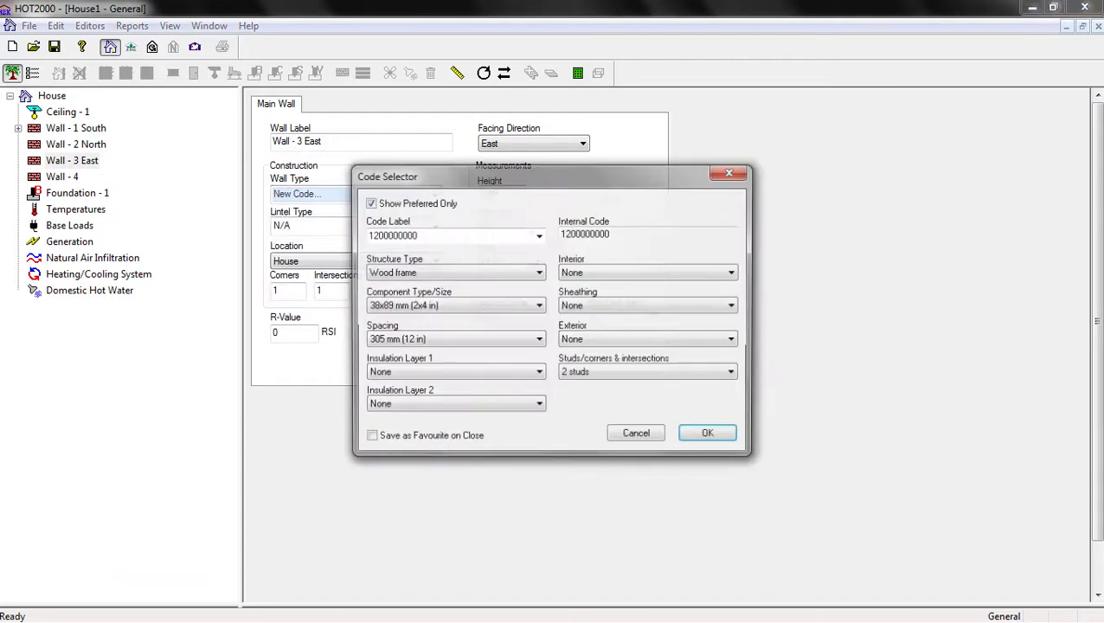
key("alt+Down")
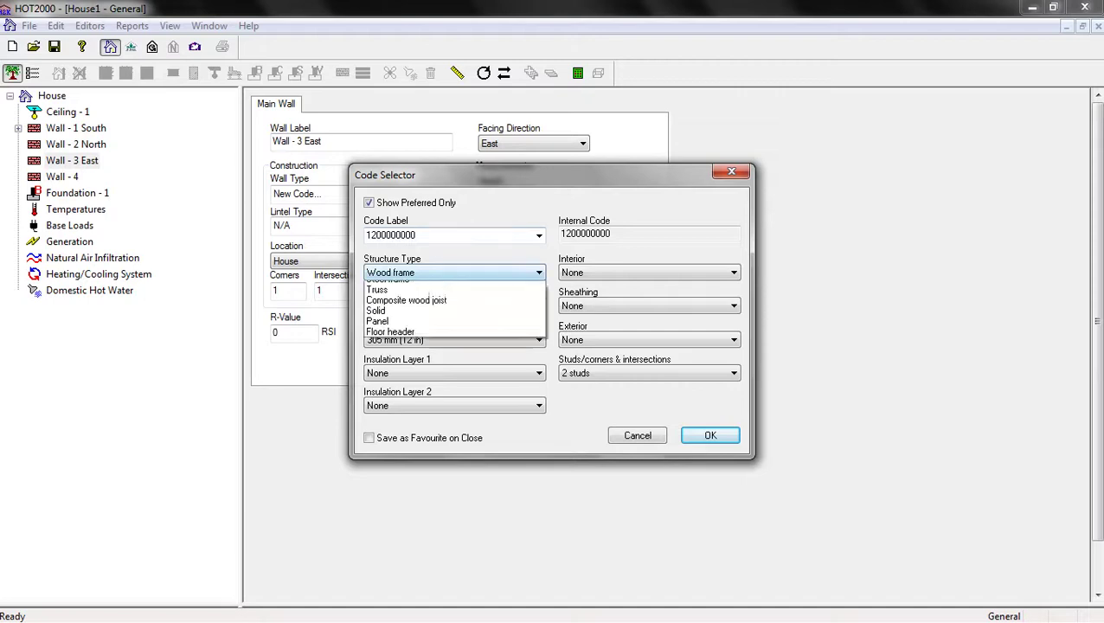
key("Down")
key("Down")
key("Down")
key("Down")
key("Return")
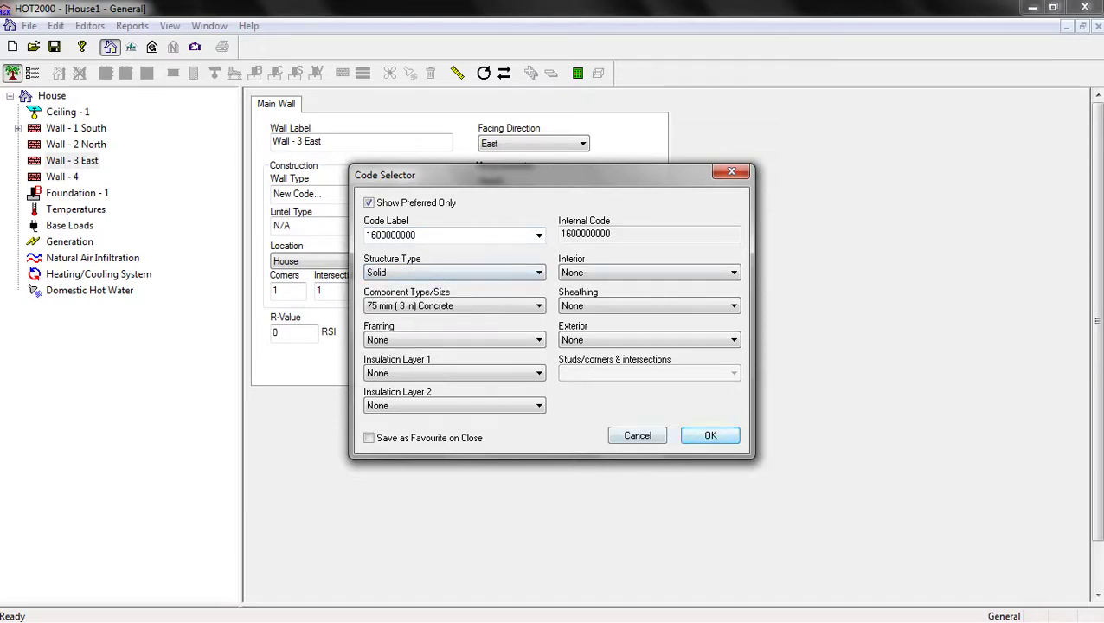
key("Return")
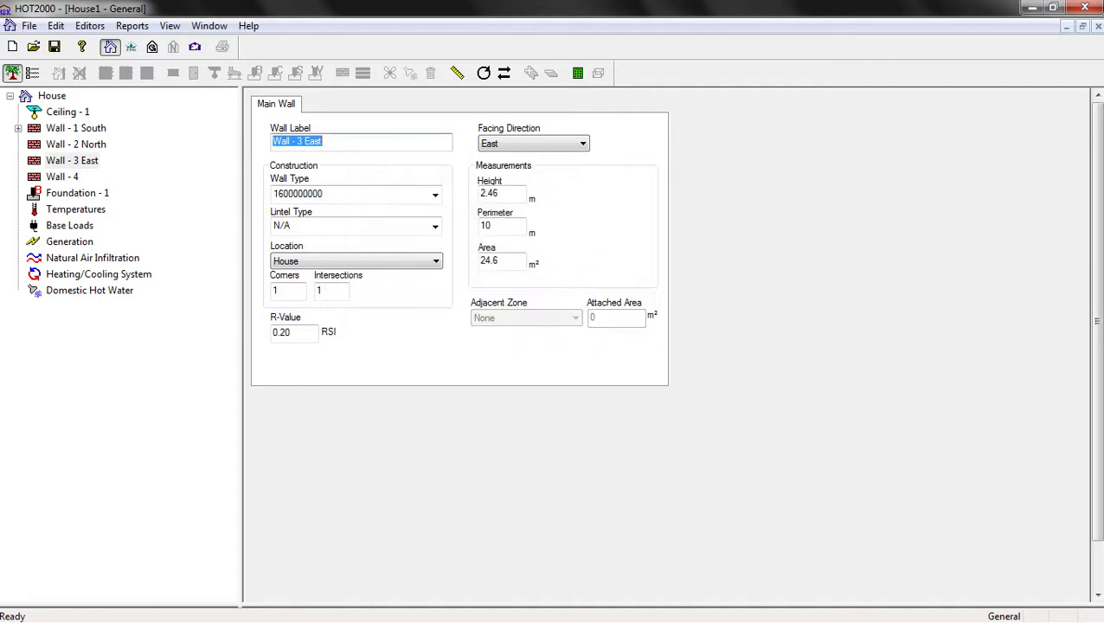
Set the Wall - 3 East height to 2.8 m
key("Tab")
key("Tab")
type("2")
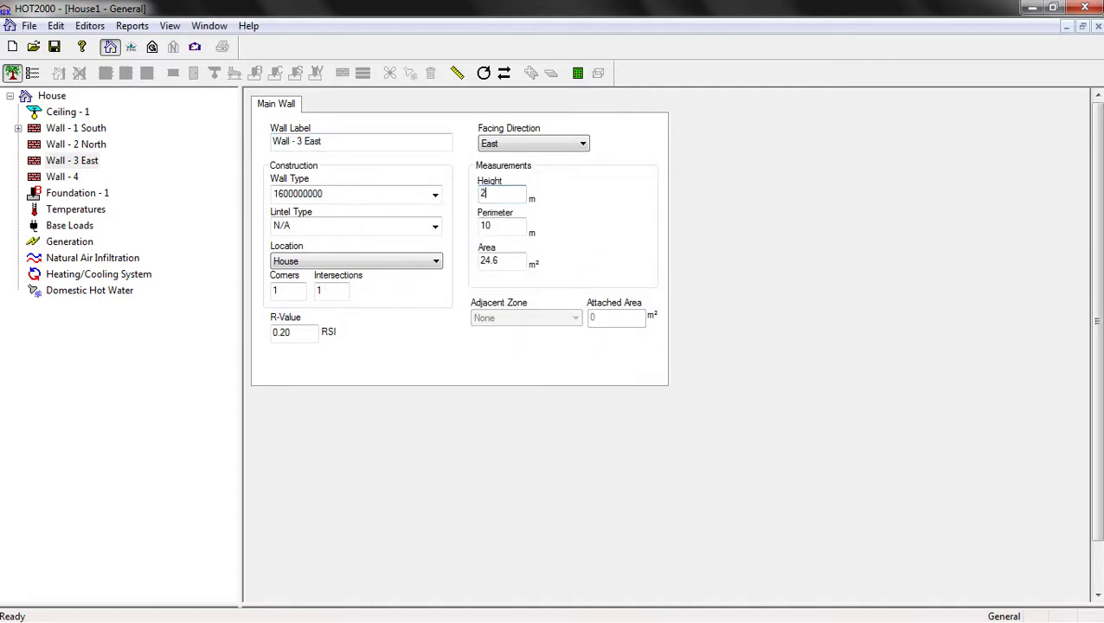
type(".8")
key("Tab")
left_click(62, 176)
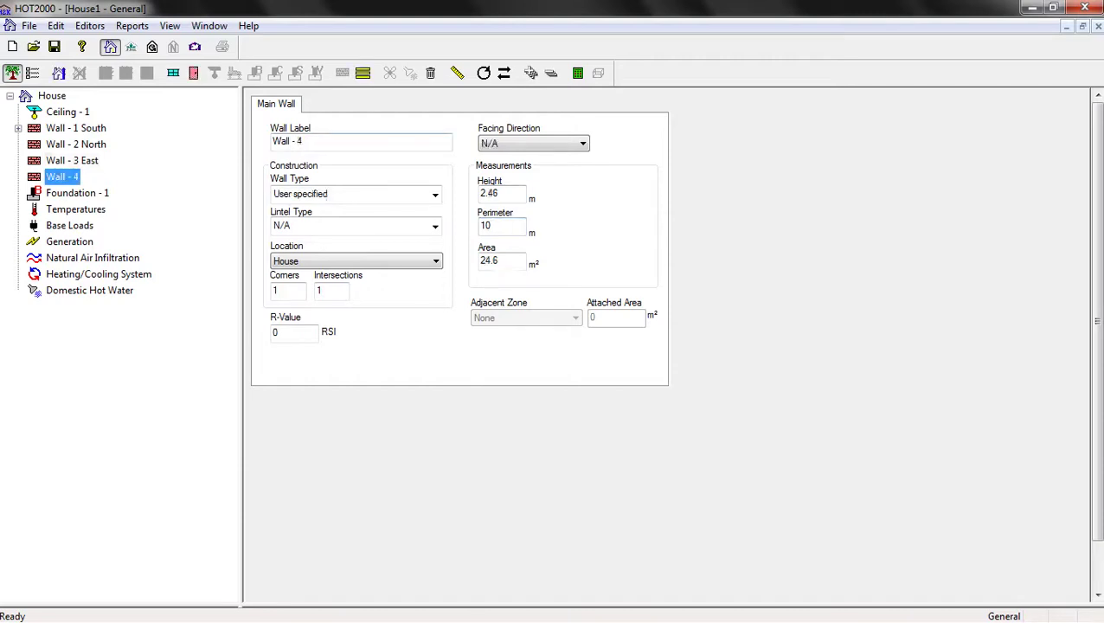
Orbit the SketchUp house to view its west side, then return to Wall - 4
mouse_move(2, 346)
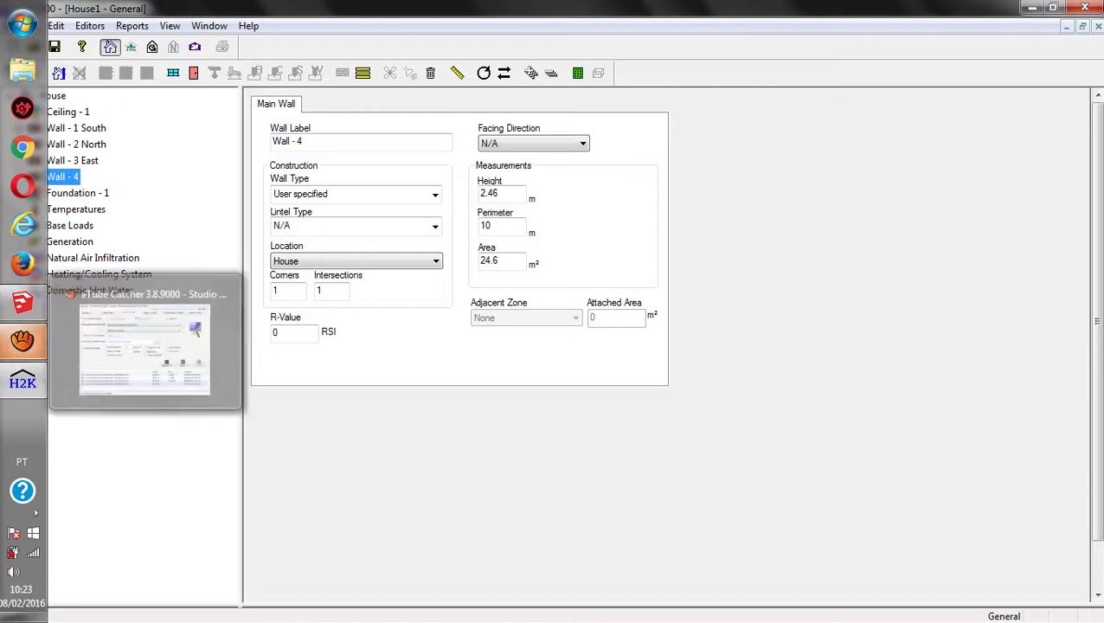
left_click(23, 302)
left_click_drag(433, 346, 692, 346)
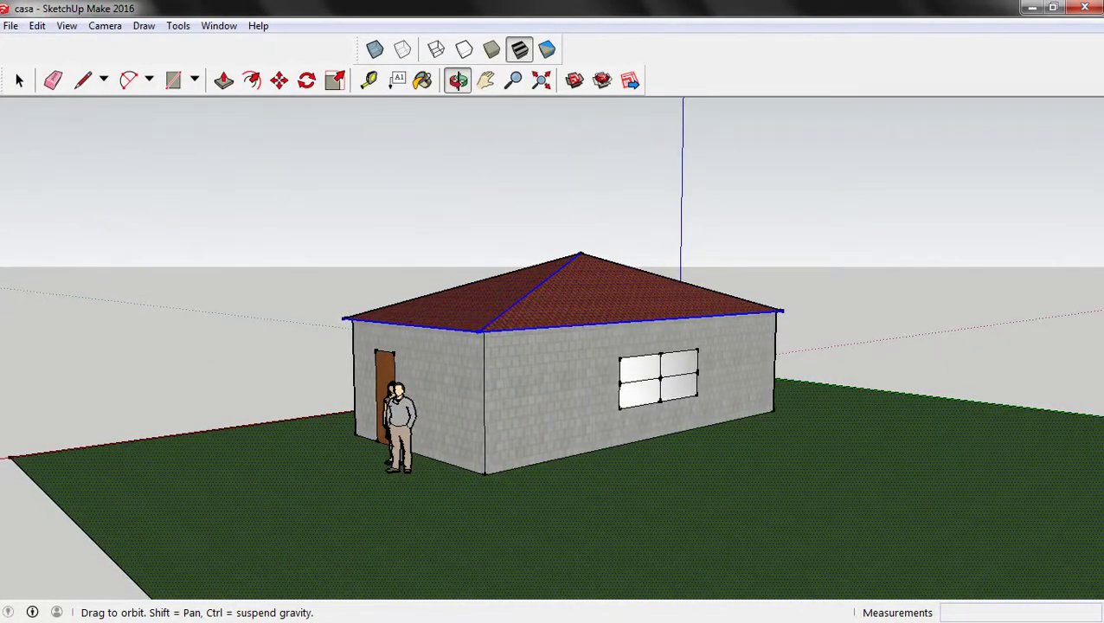
left_click(23, 382)
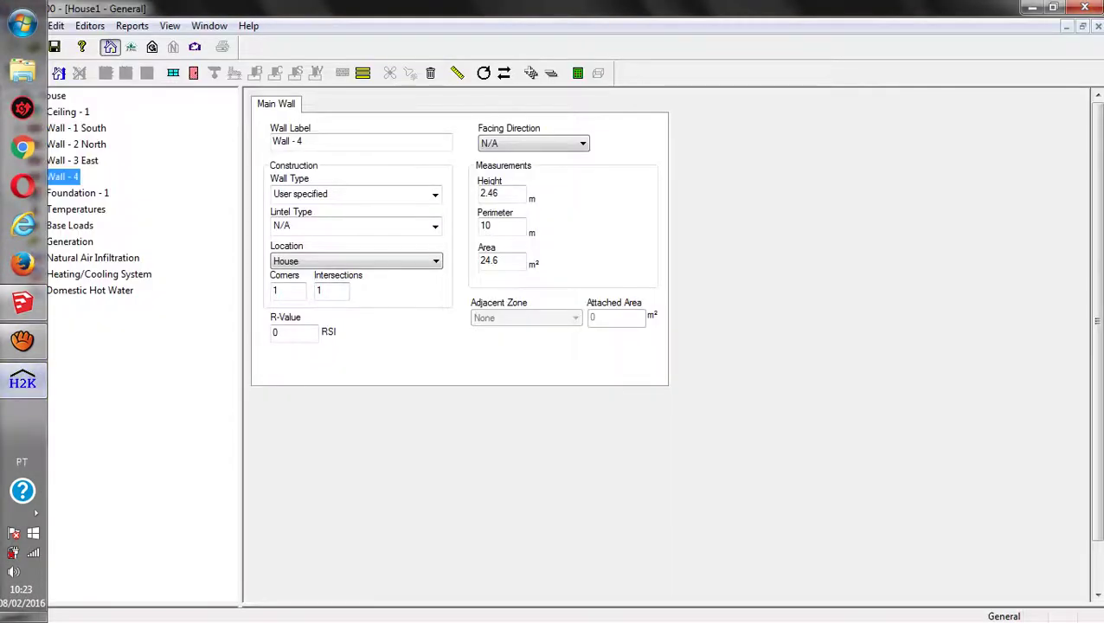
Label the wall Wall - 4 West and set it facing West
left_click(304, 141)
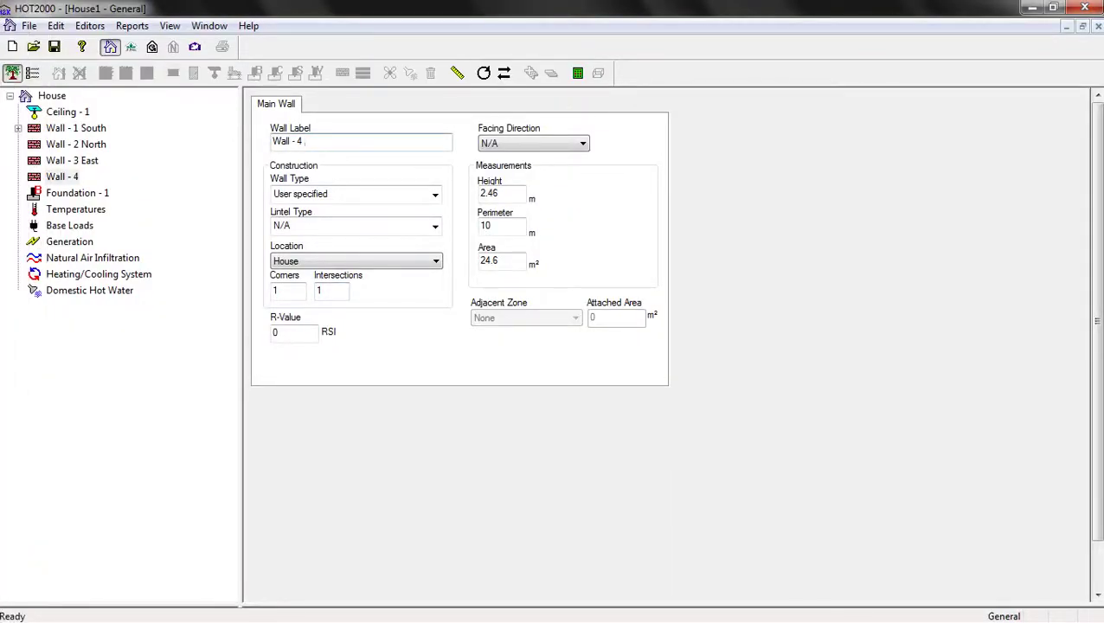
type("West")
left_click(583, 143)
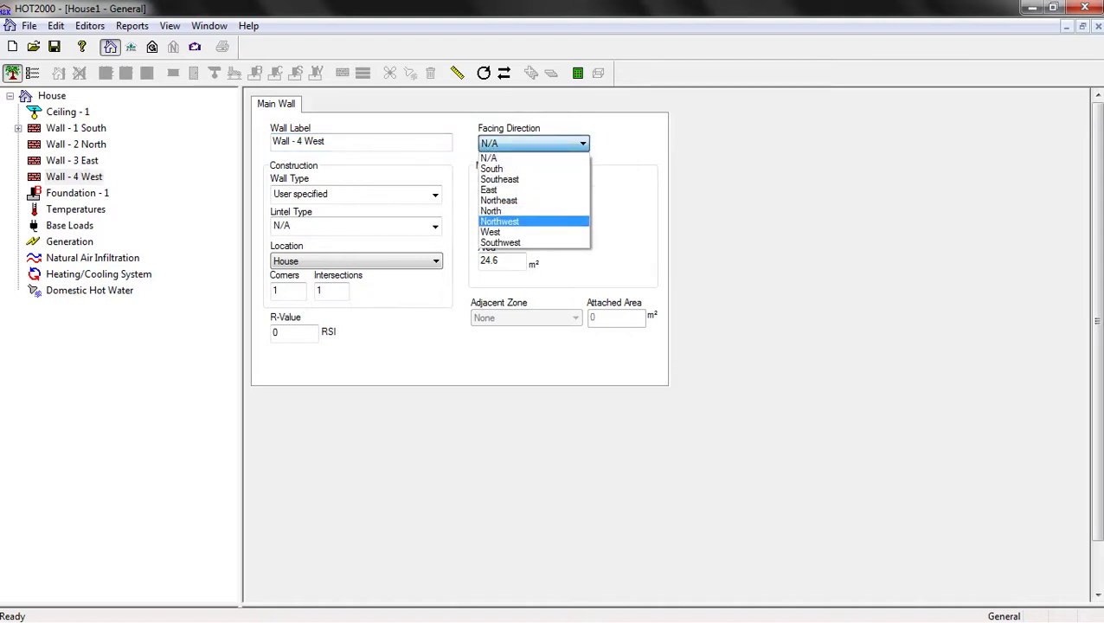
left_click(490, 232)
left_click(436, 194)
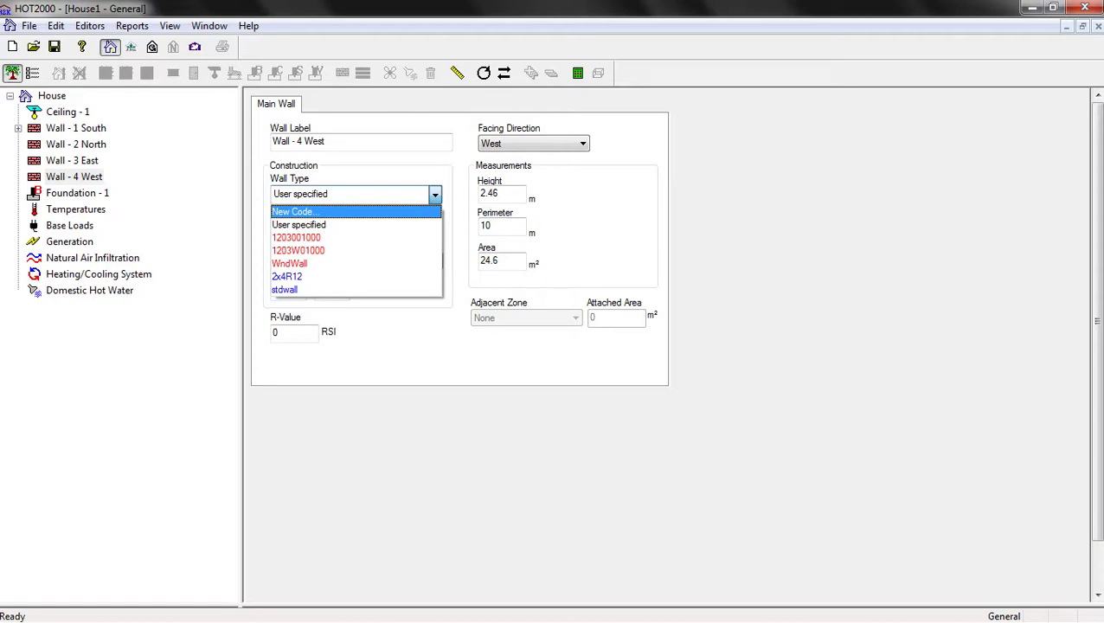
key("Return")
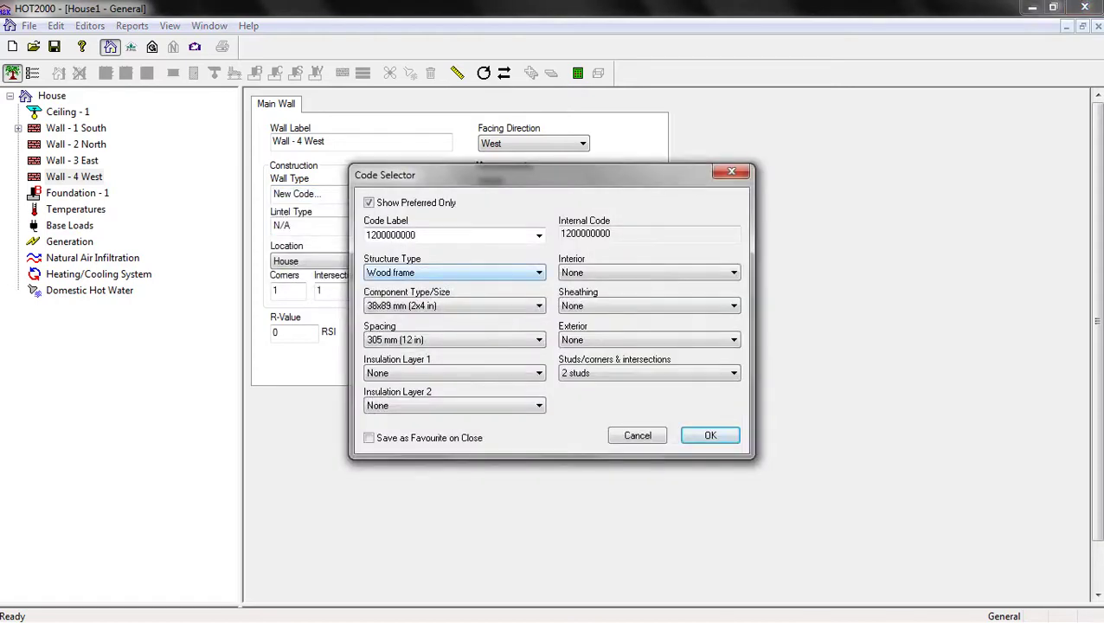
key("alt+Down")
key("Down")
key("Down")
key("Down")
key("Down")
key("Return")
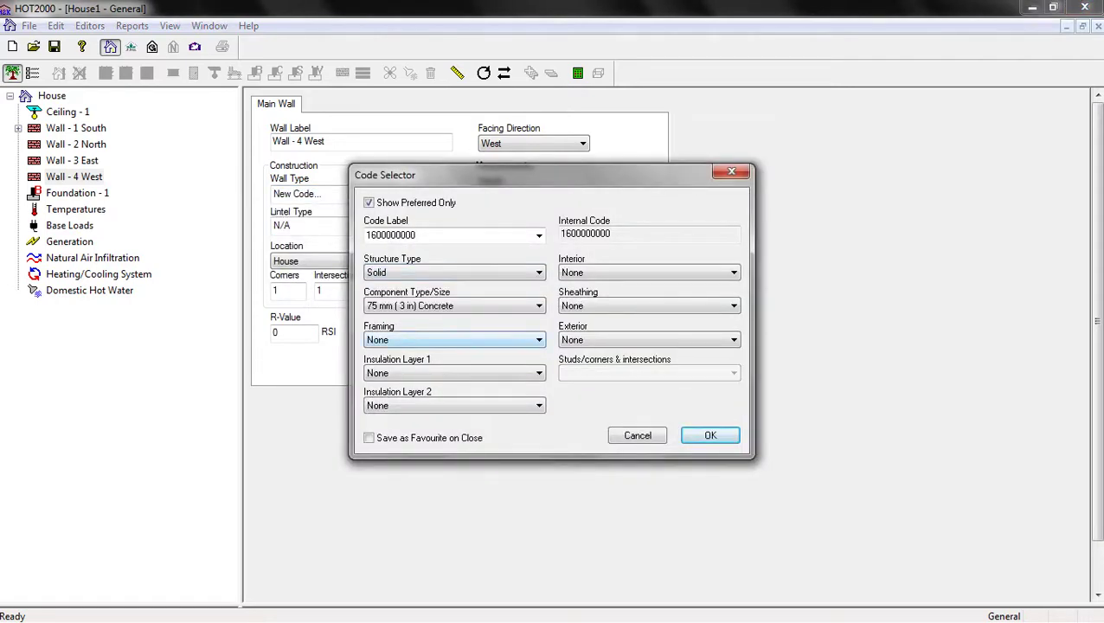
key("Return")
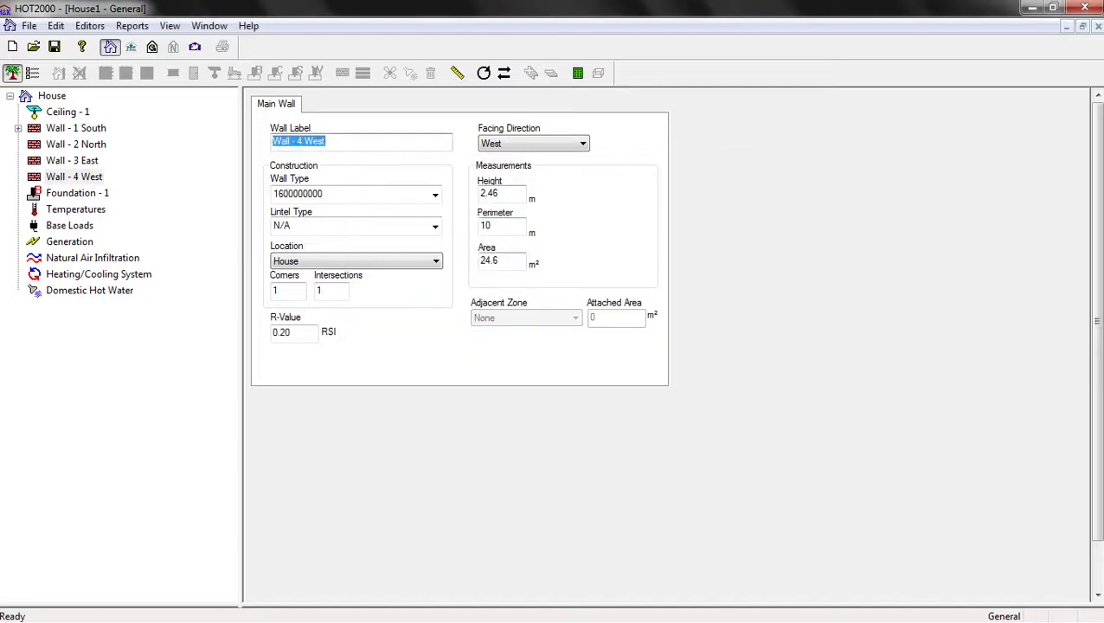
Set the wall height to 2.8 m, keeping the 10 m perimeter
key("Tab")
type("2.8")
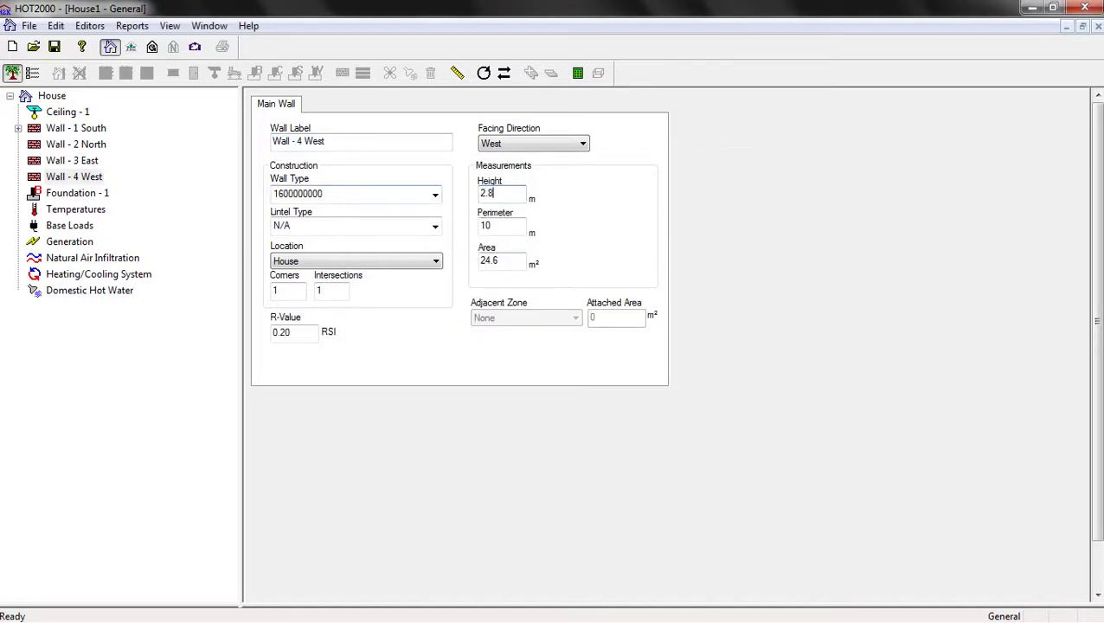
key("Tab")
left_click(499, 193)
left_click(76, 127)
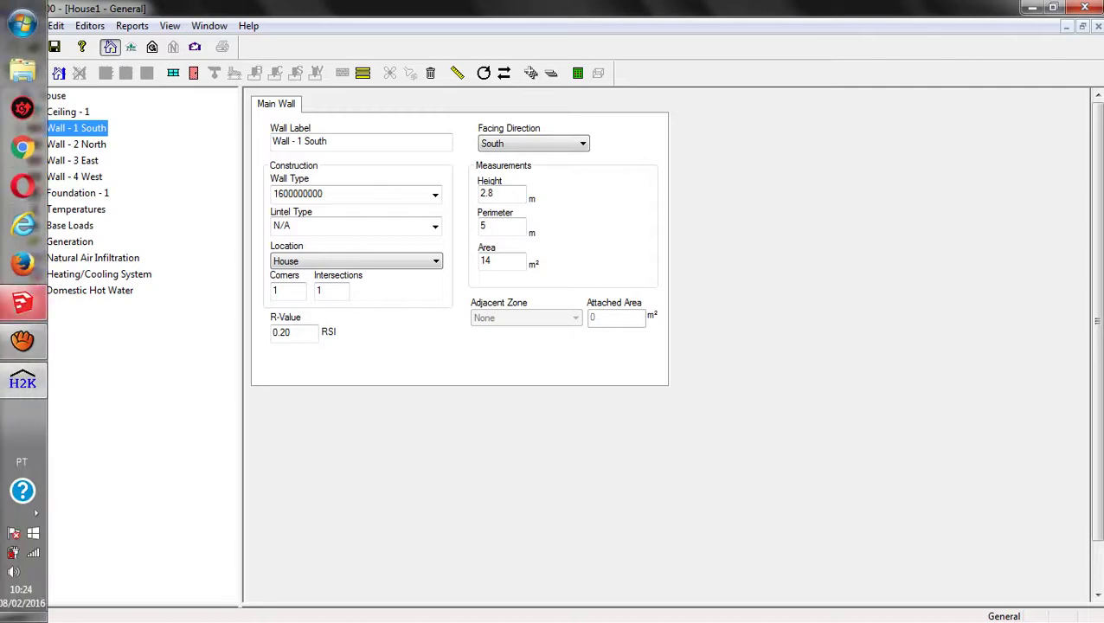
mouse_move(32, 299)
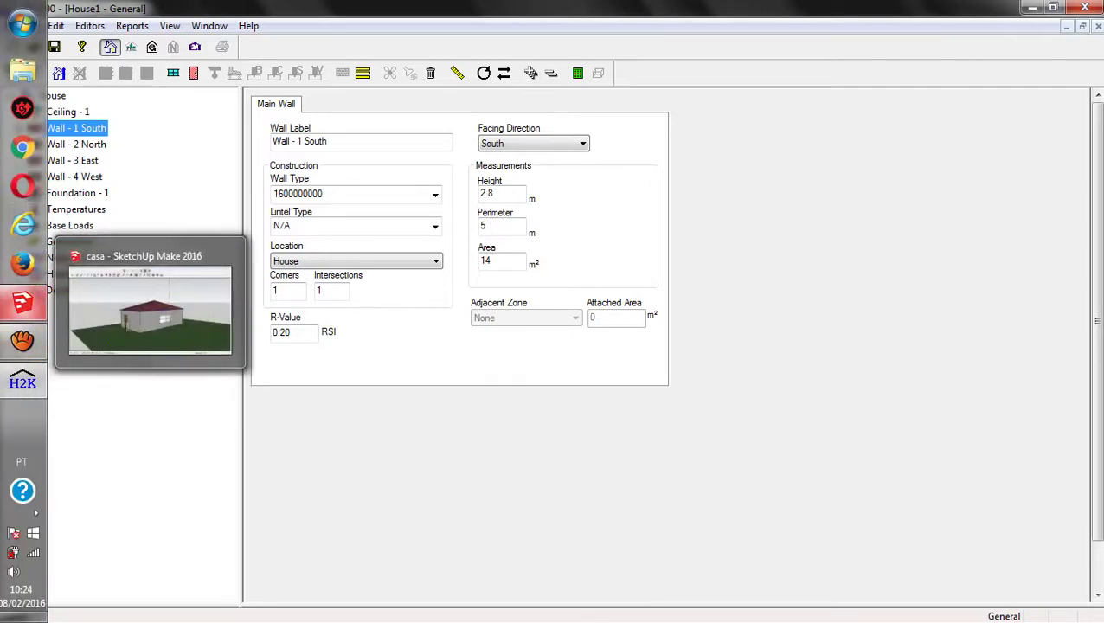
left_click(23, 302)
left_click_drag(553, 346, 519, 355)
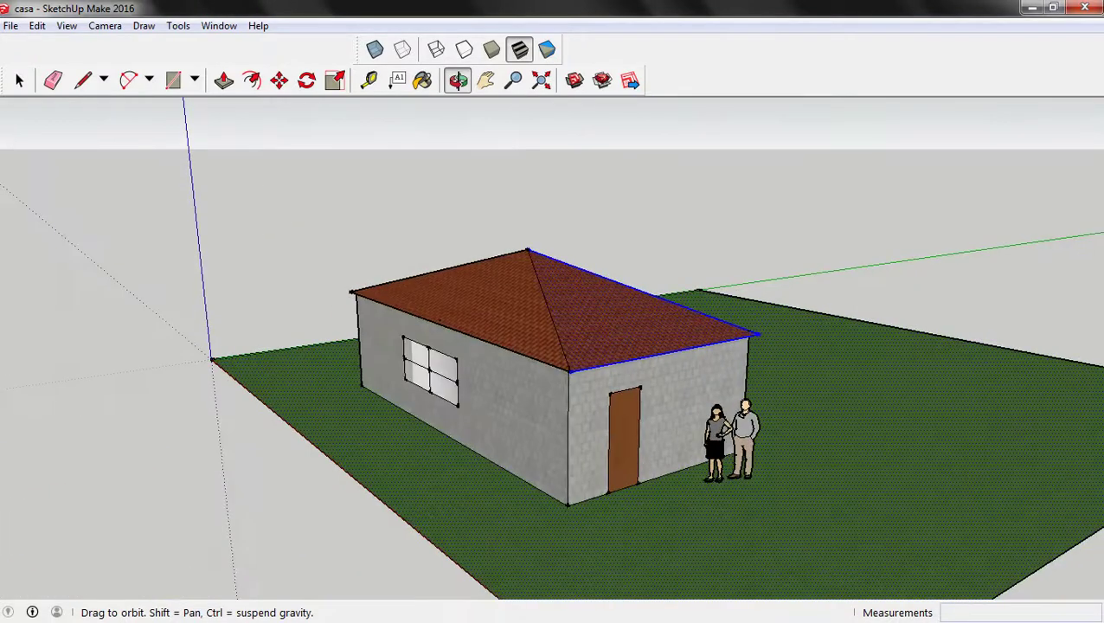
mouse_move(2, 346)
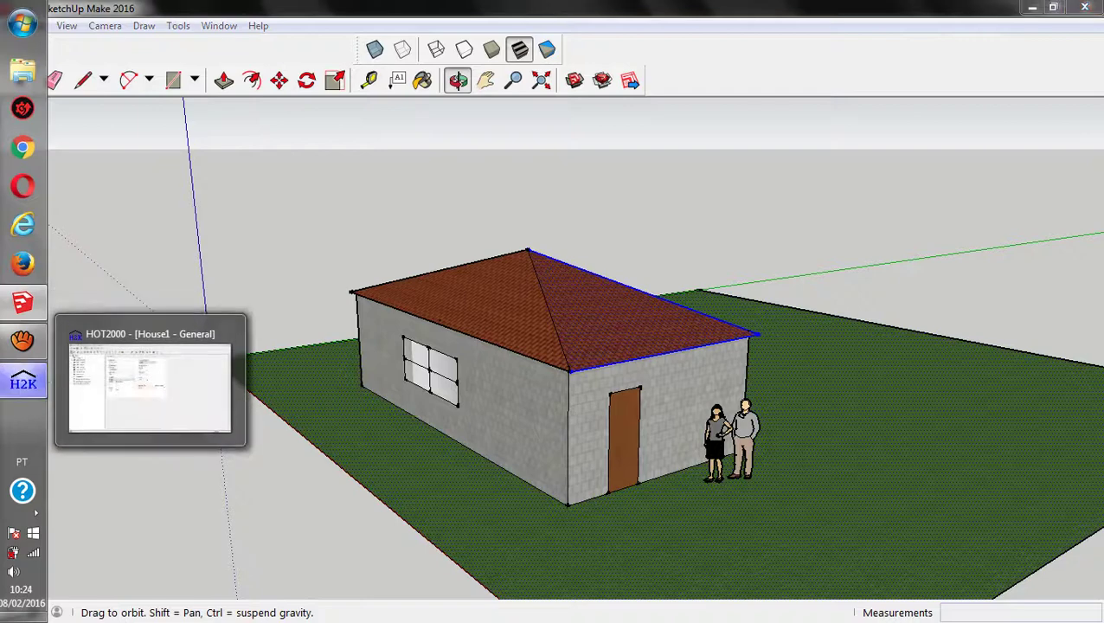
left_click(22, 382)
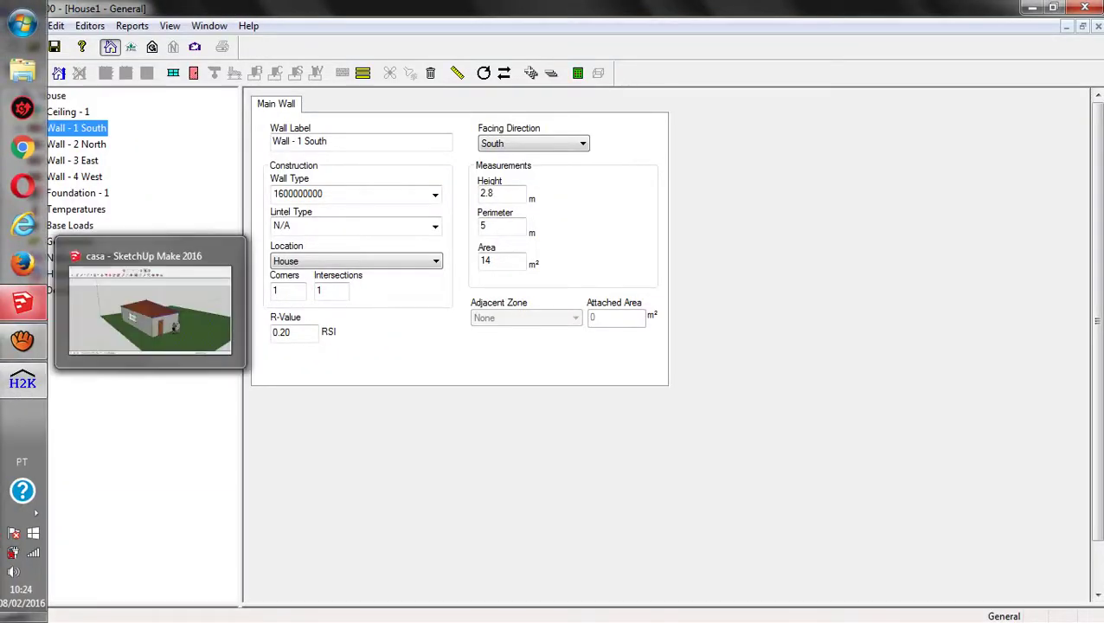
left_click(22, 302)
left_click_drag(554, 346, 485, 336)
mouse_move(2, 294)
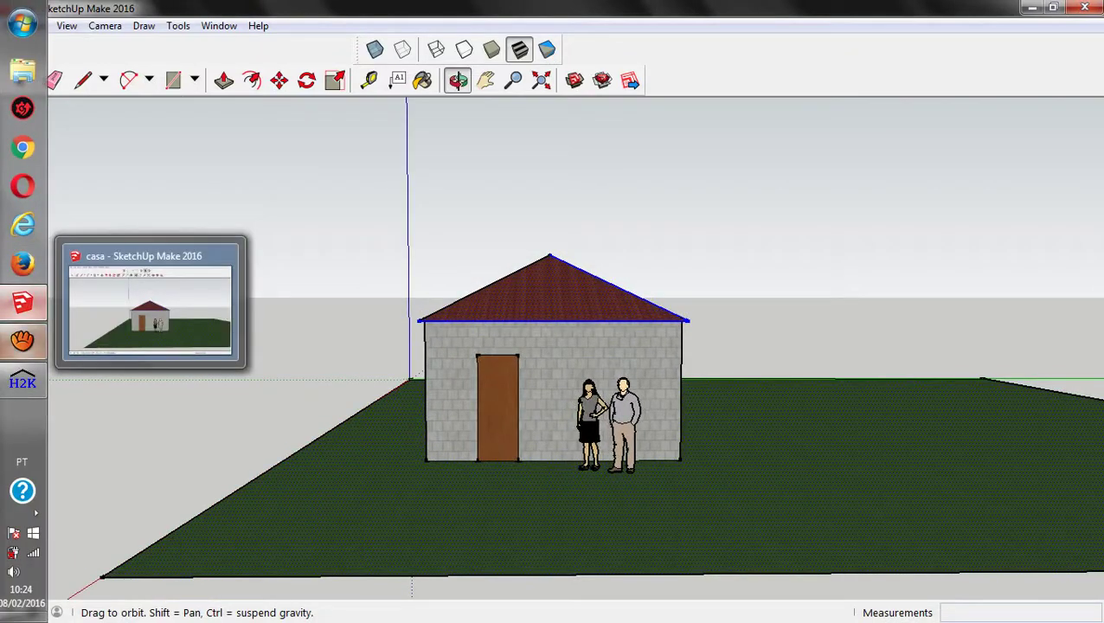
left_click(23, 382)
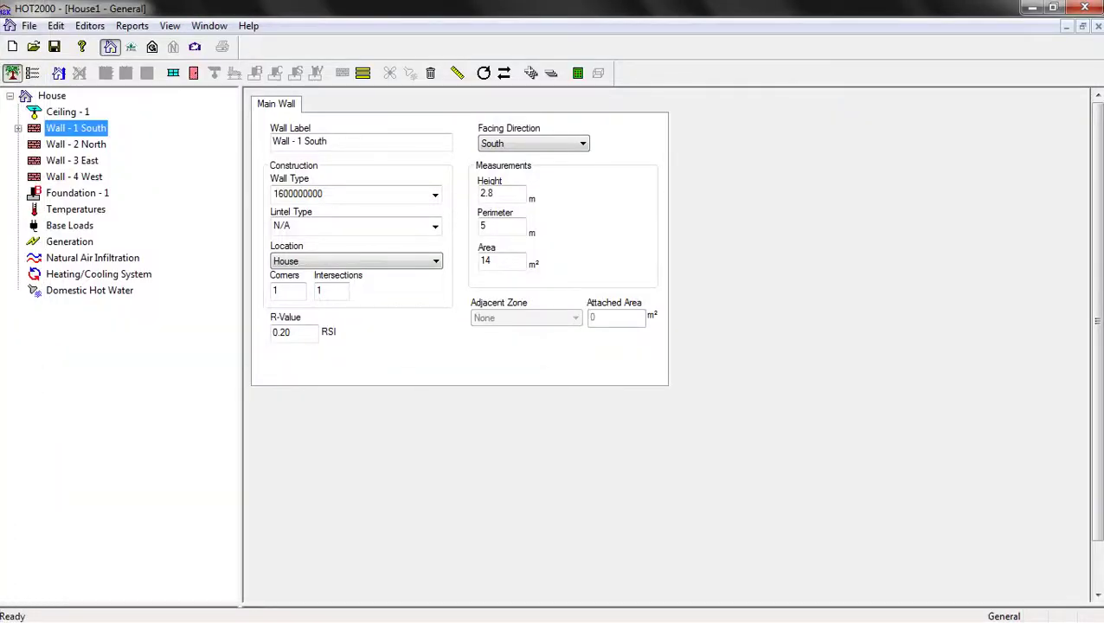
Add a Door component to Wall - 2 North via Add House Component > Door
left_click(76, 144)
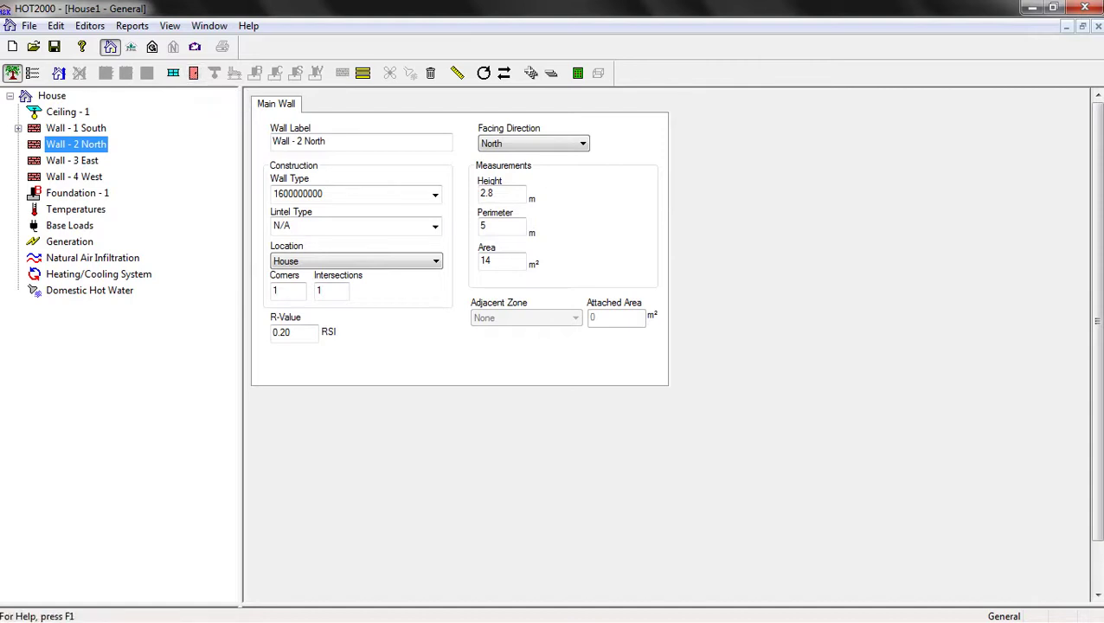
right_click(84, 145)
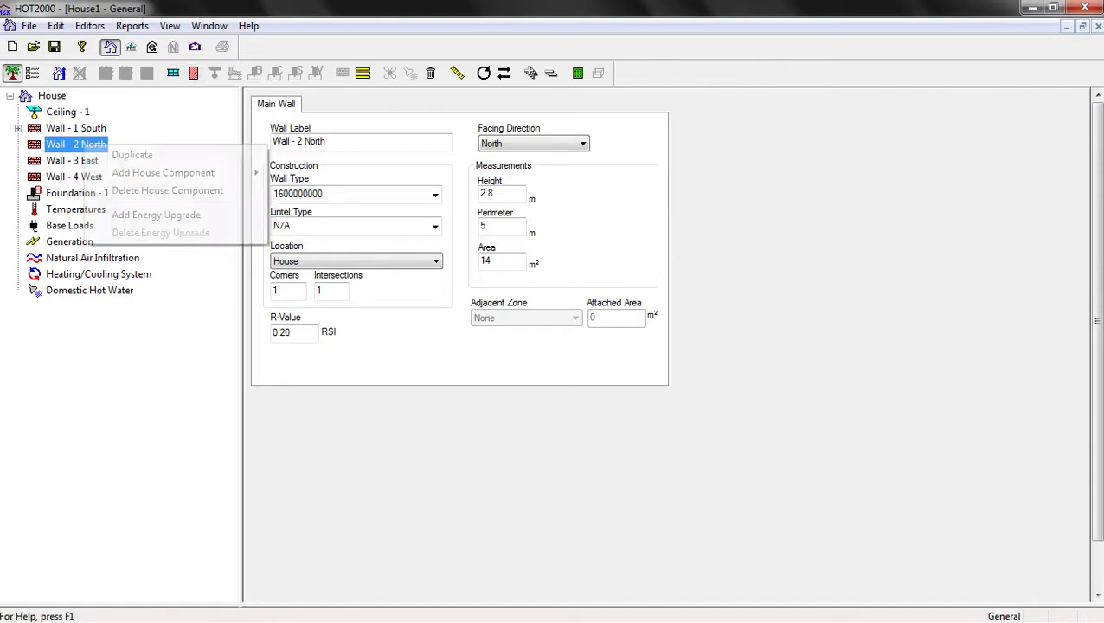
mouse_move(163, 172)
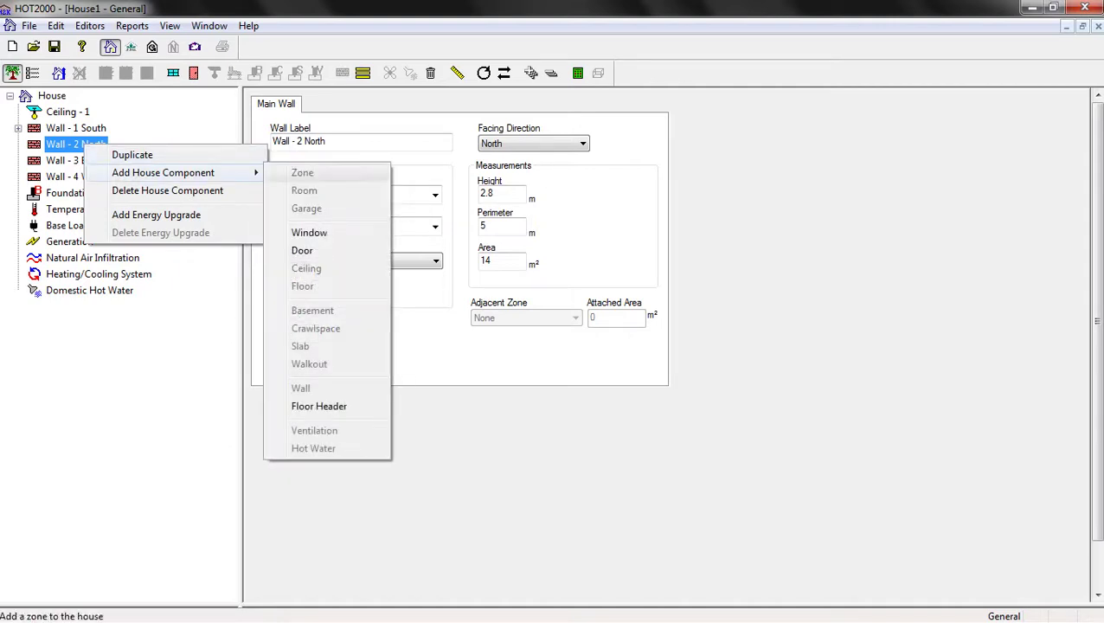
left_click(299, 250)
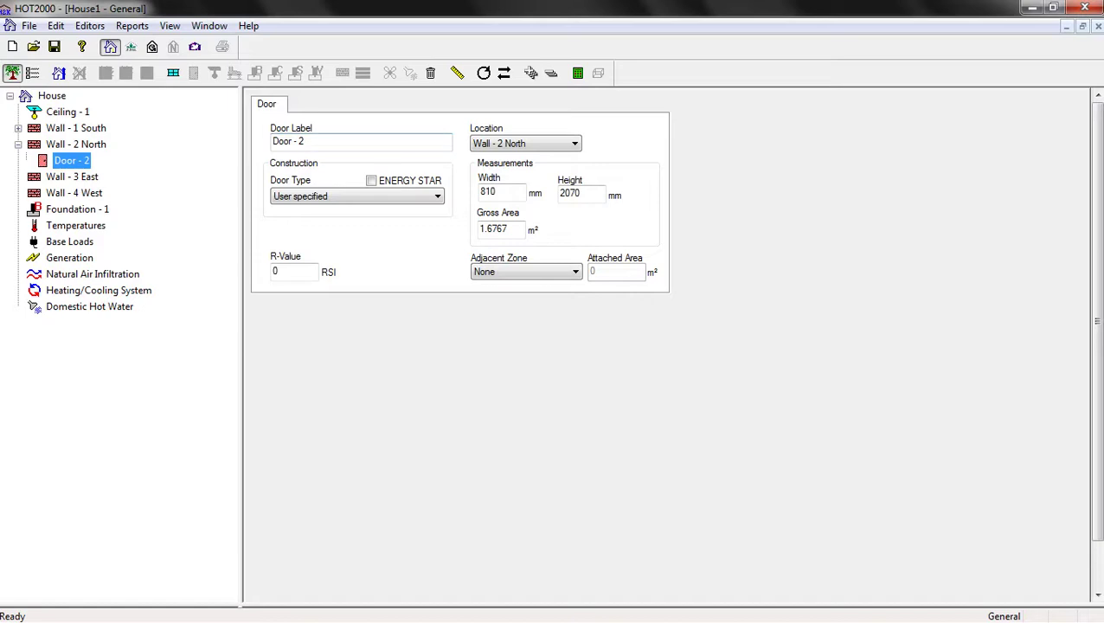
Make Door - 2 a solid wood door, 900 mm wide and 2100 mm high
left_click(356, 197)
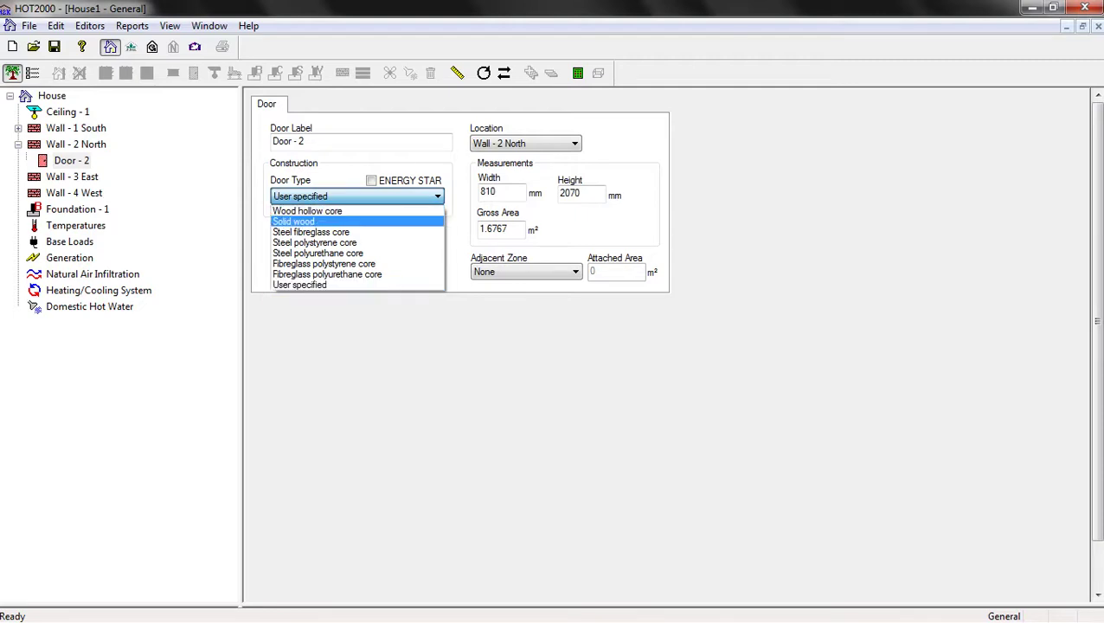
left_click(320, 222)
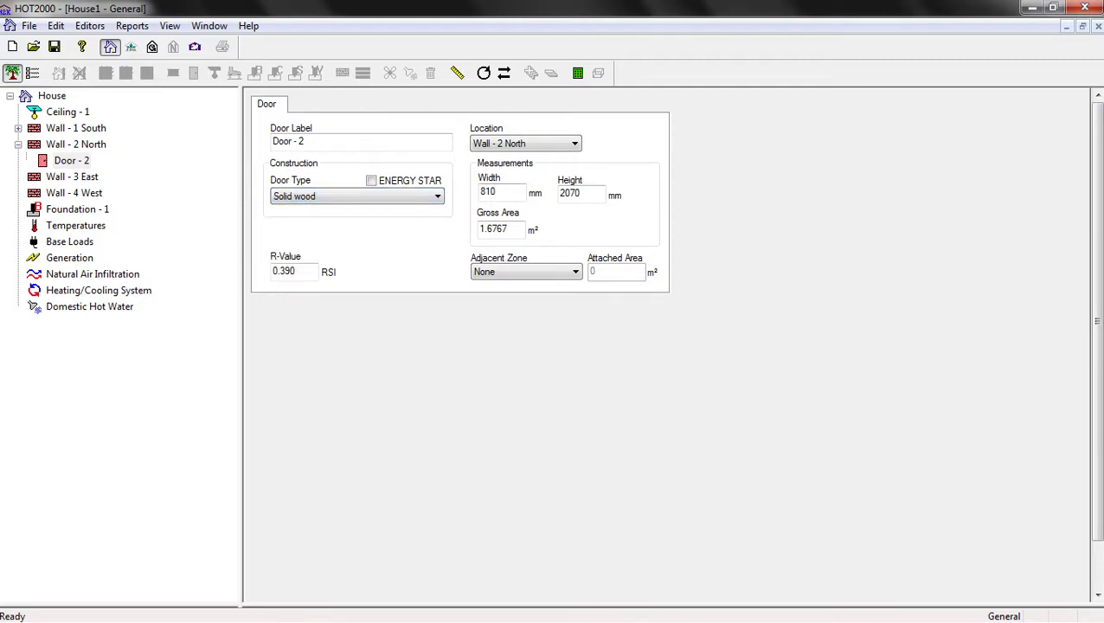
double_click(488, 191)
type("900")
key("Tab")
type("2100")
key("Tab")
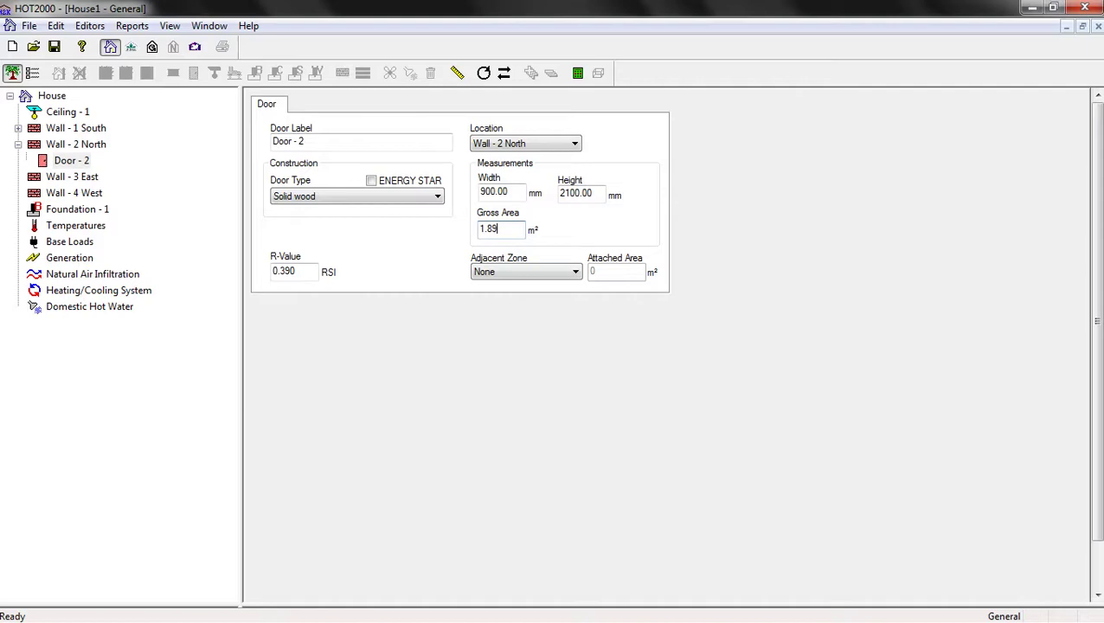
Select Door - 2 and compare it with the SketchUp house model
left_click(71, 160)
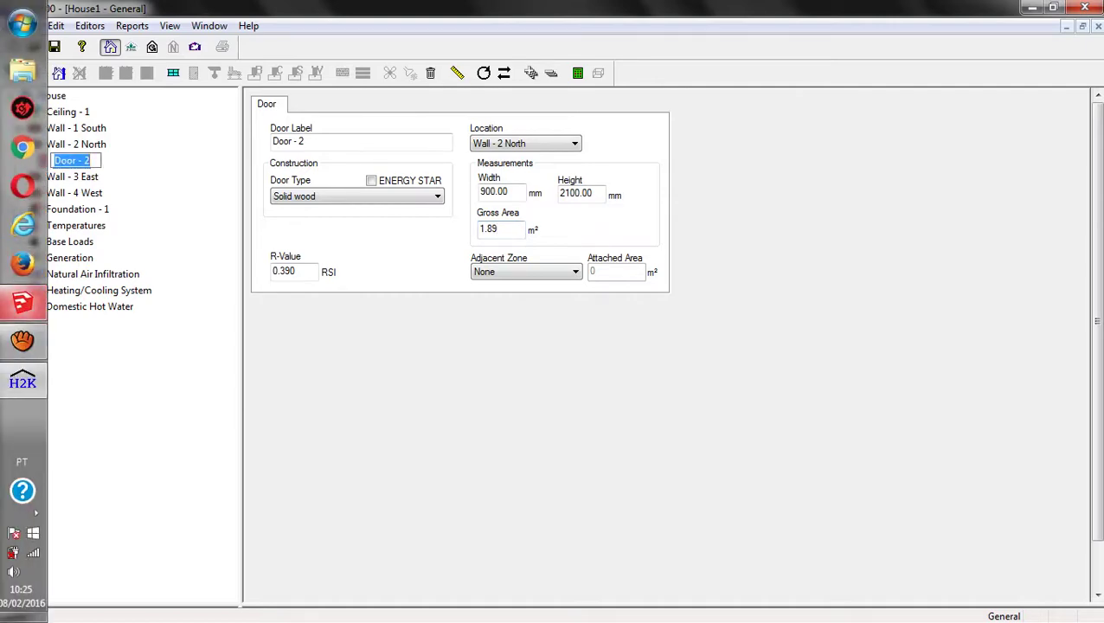
left_click(23, 301)
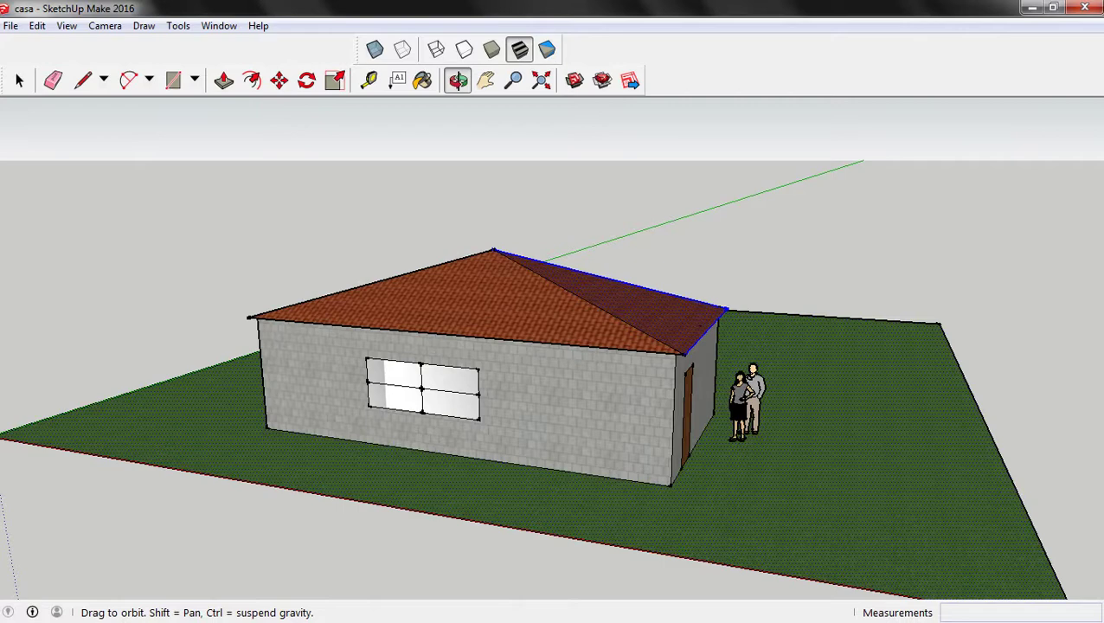
mouse_move(2, 346)
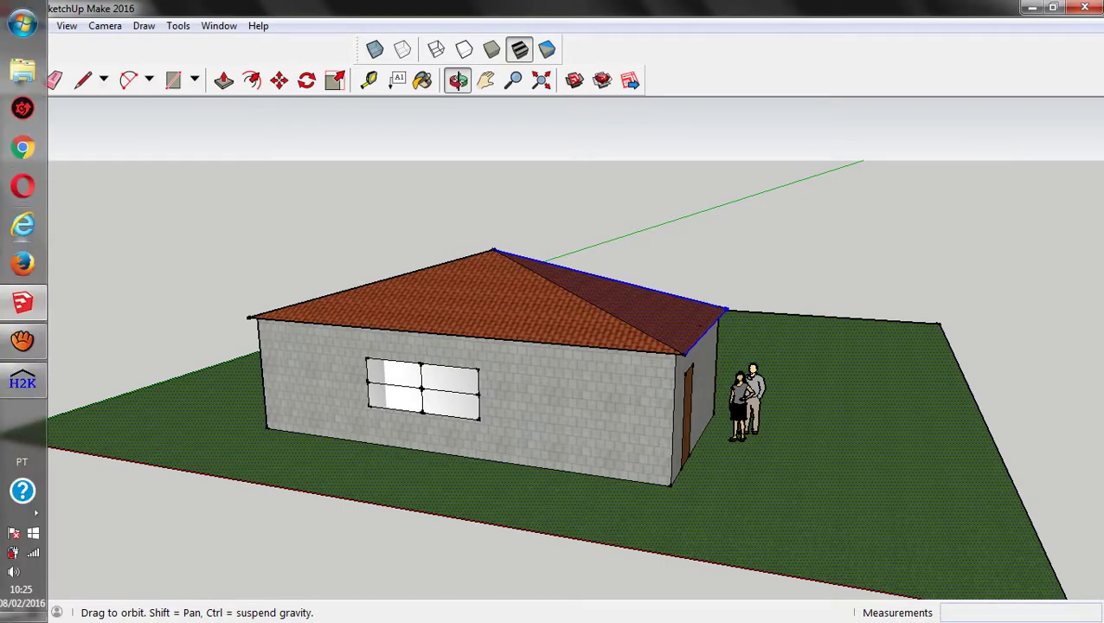
left_click(23, 383)
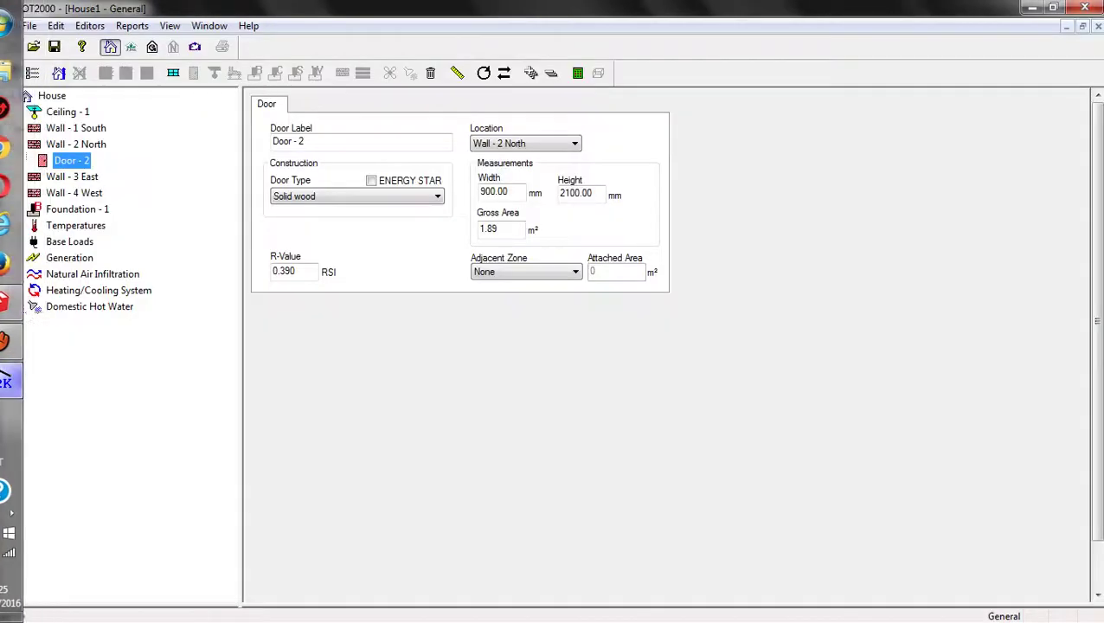
Add a Window component to Wall - 3 East via Add House Component > Window
left_click(72, 176)
right_click(76, 176)
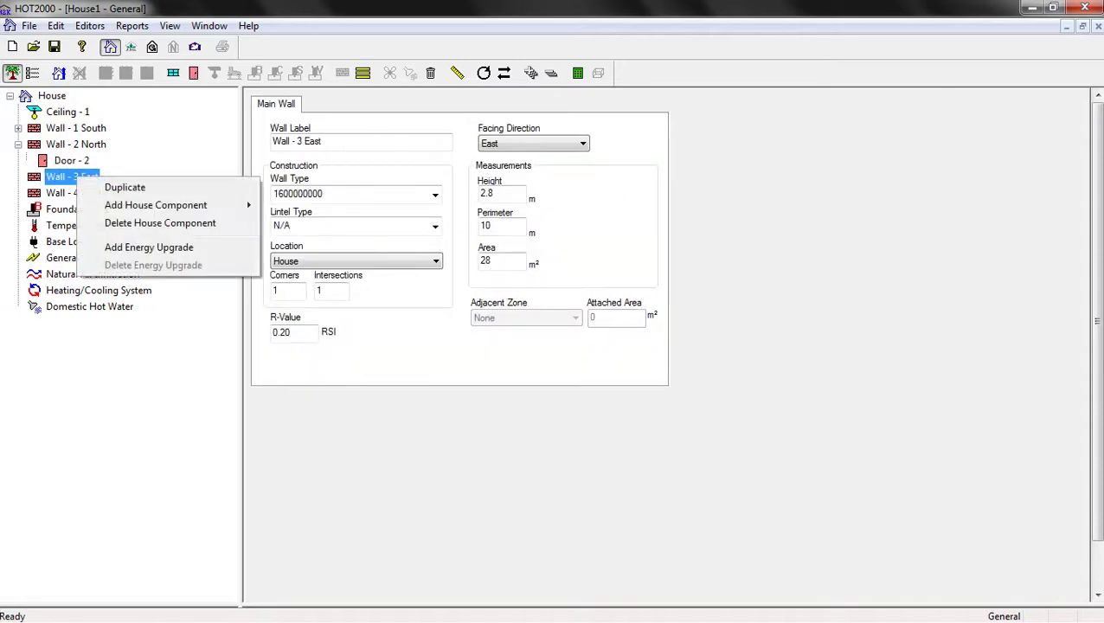
key("Escape")
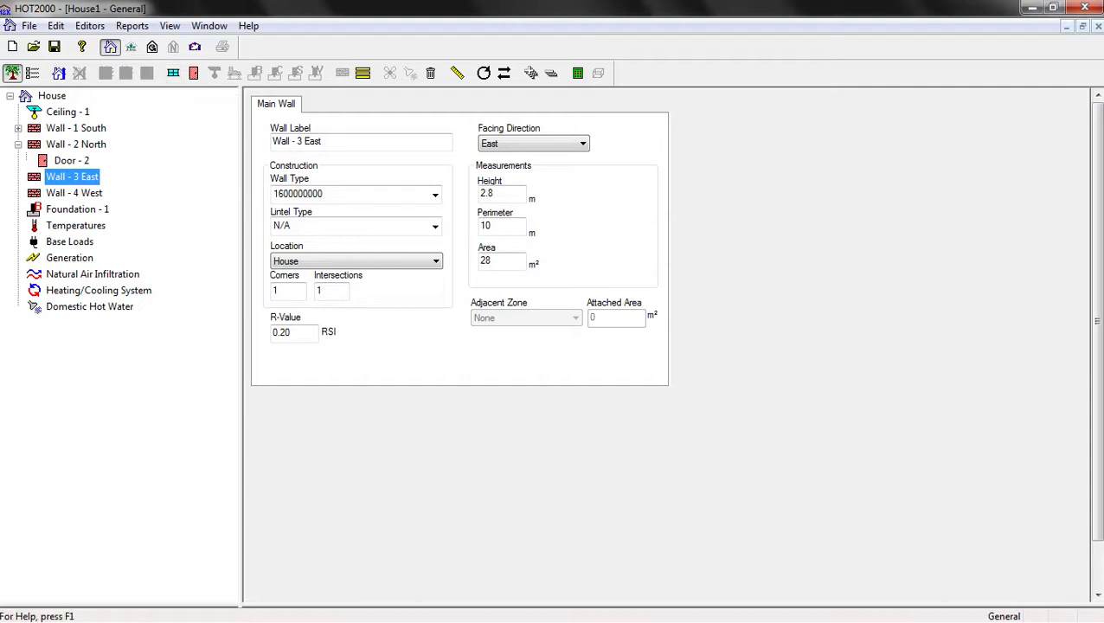
right_click(86, 178)
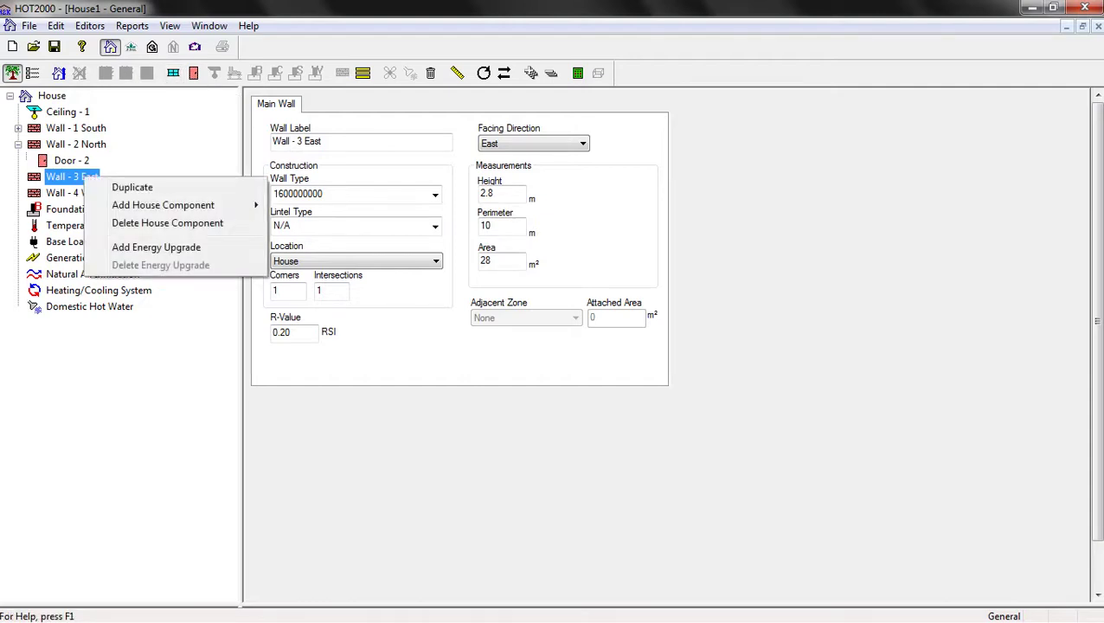
mouse_move(173, 205)
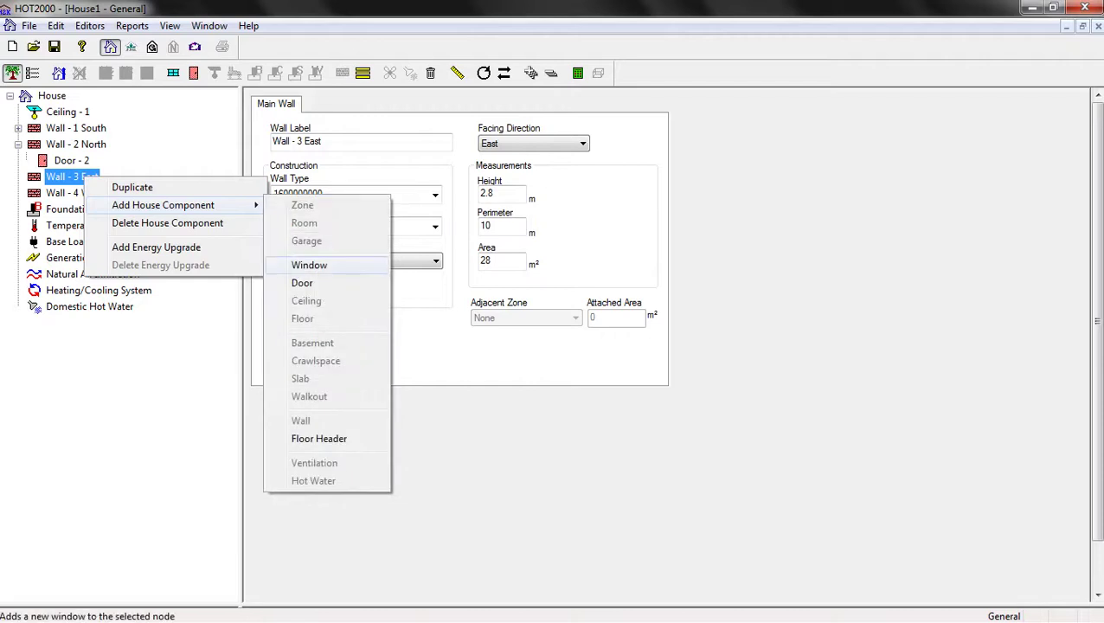
left_click(309, 265)
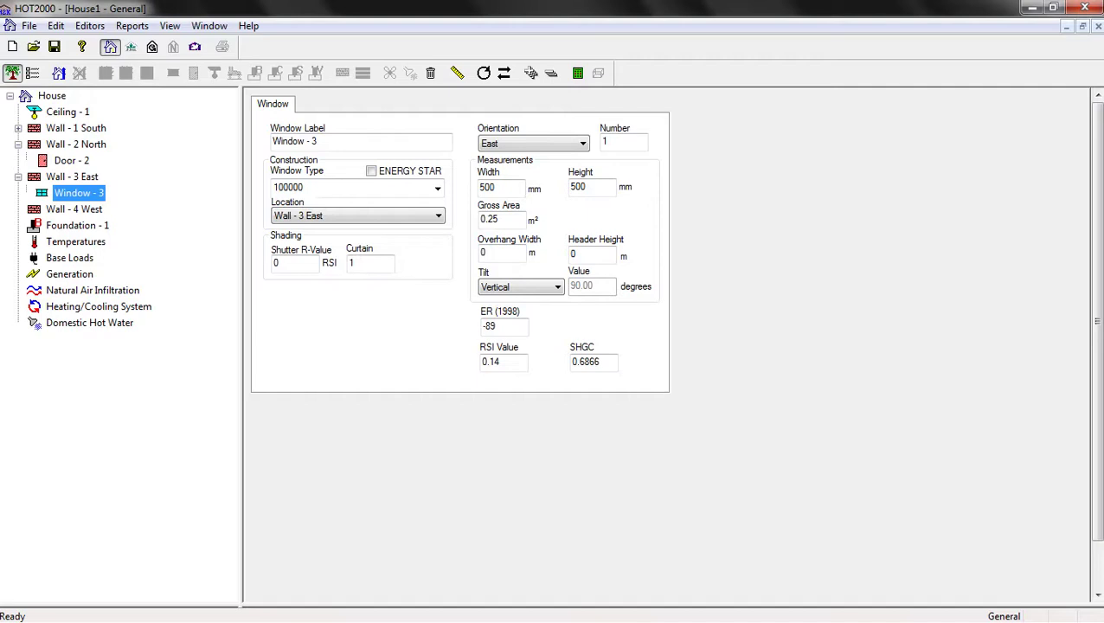
Choose New Code… from Window - 3's Window Type list to open the Code Selector
left_click(527, 144)
left_click(437, 188)
key("Up")
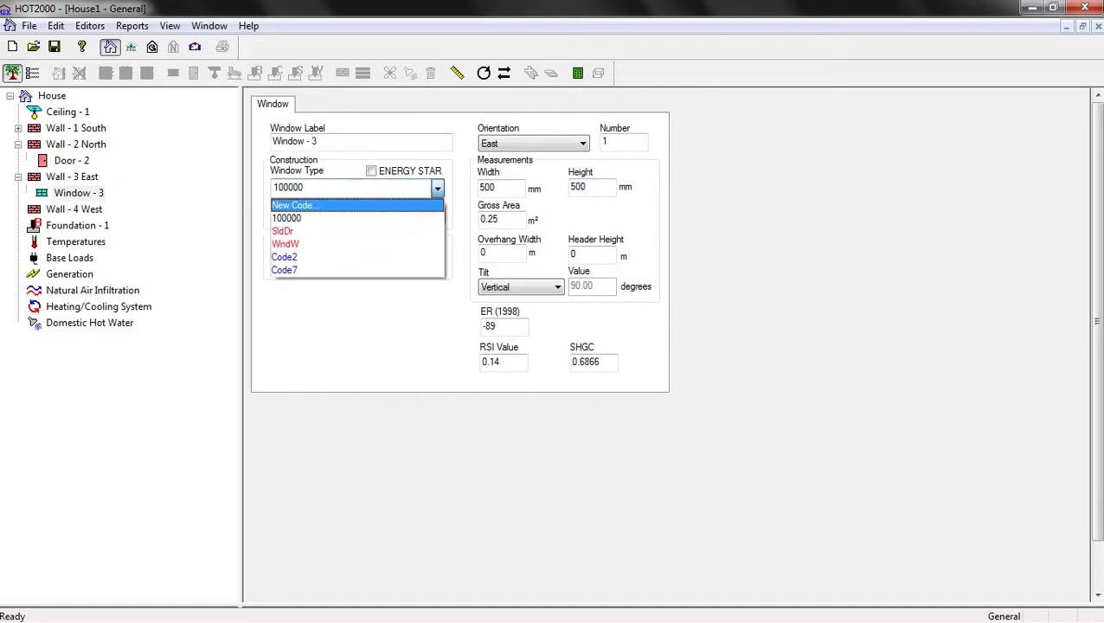
key("Return")
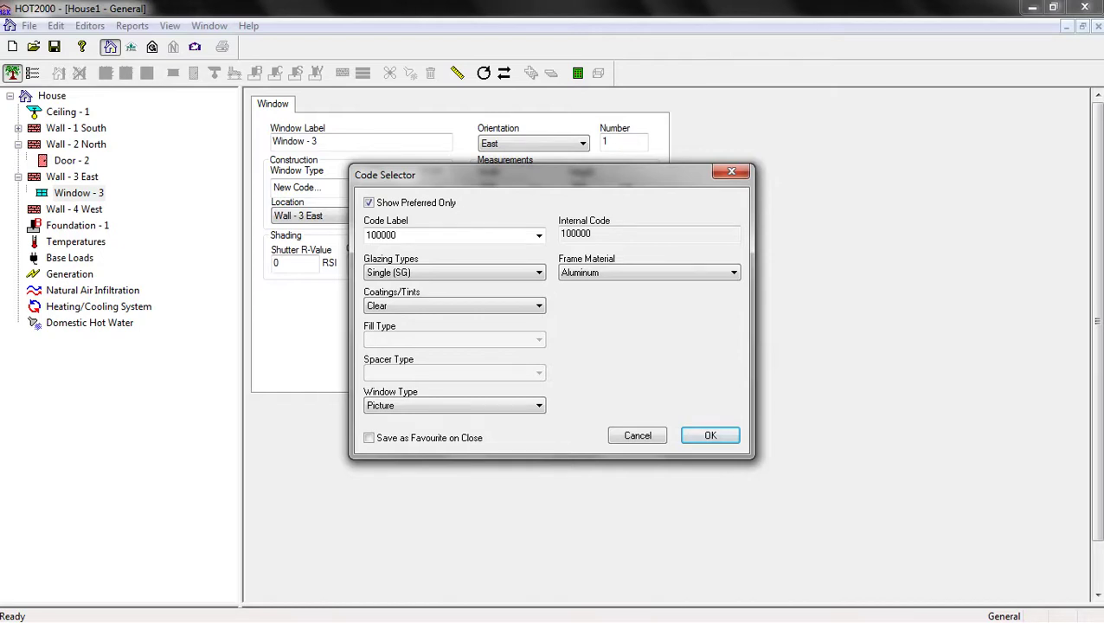
Keep Aluminum as the frame material and Single (SG) as the glazing
left_click(734, 272)
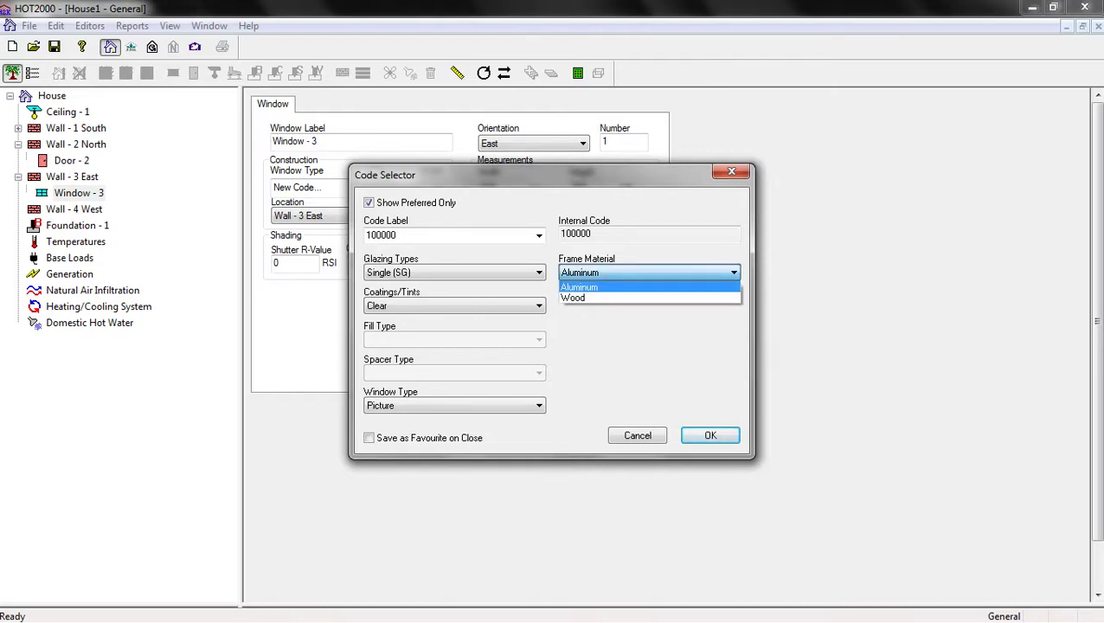
key("Return")
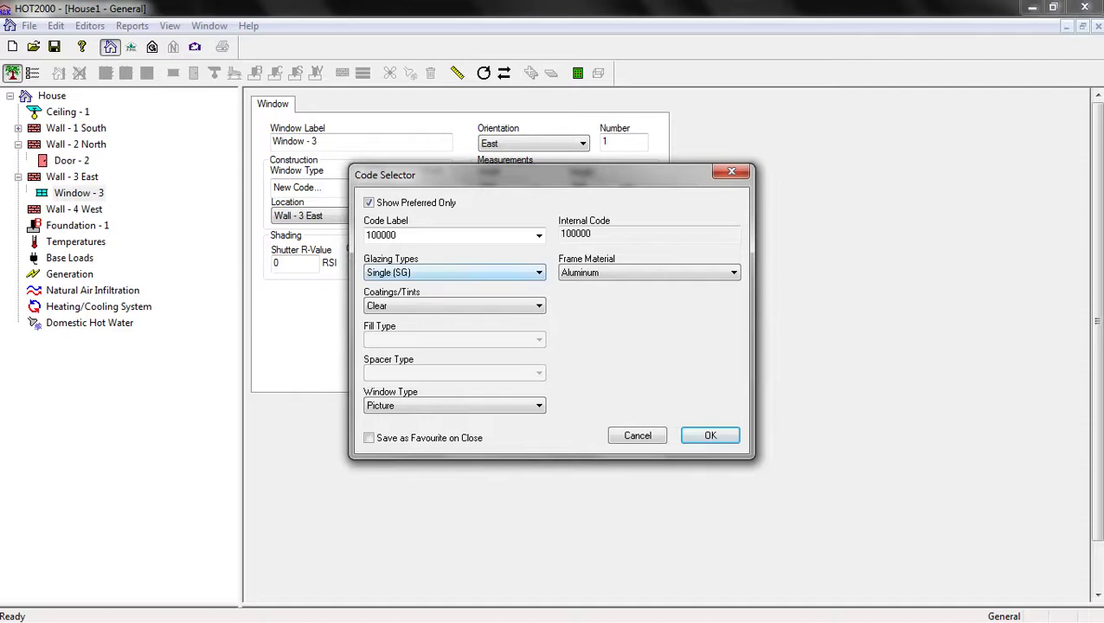
key("alt+Down")
key("Down")
key("Down")
key("Down")
key("Down")
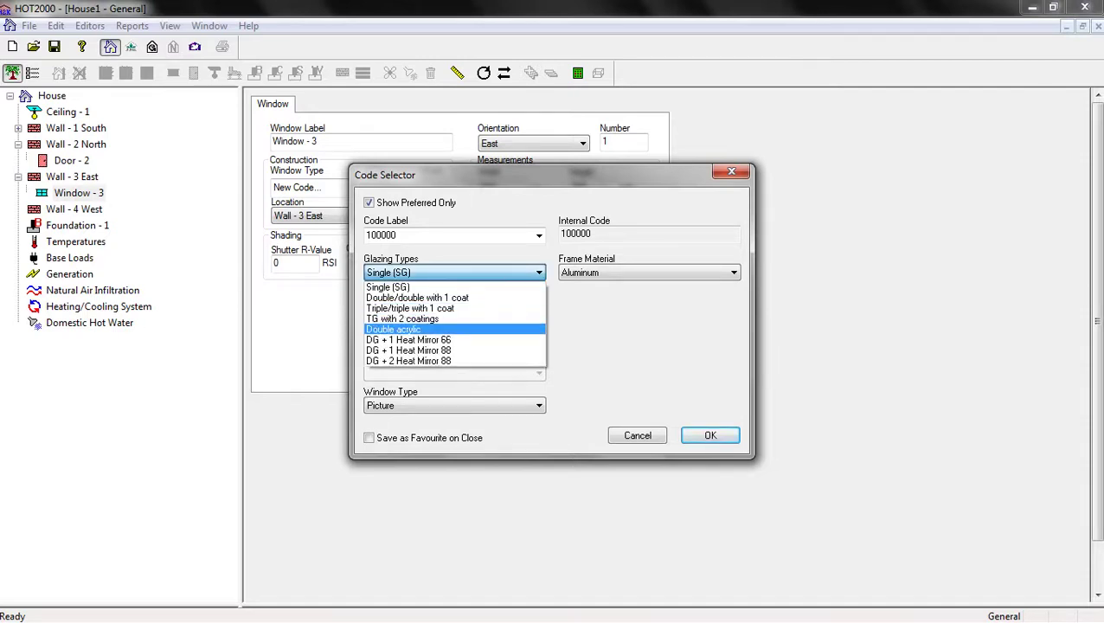
key("Up")
key("Up")
key("Up")
key("Up")
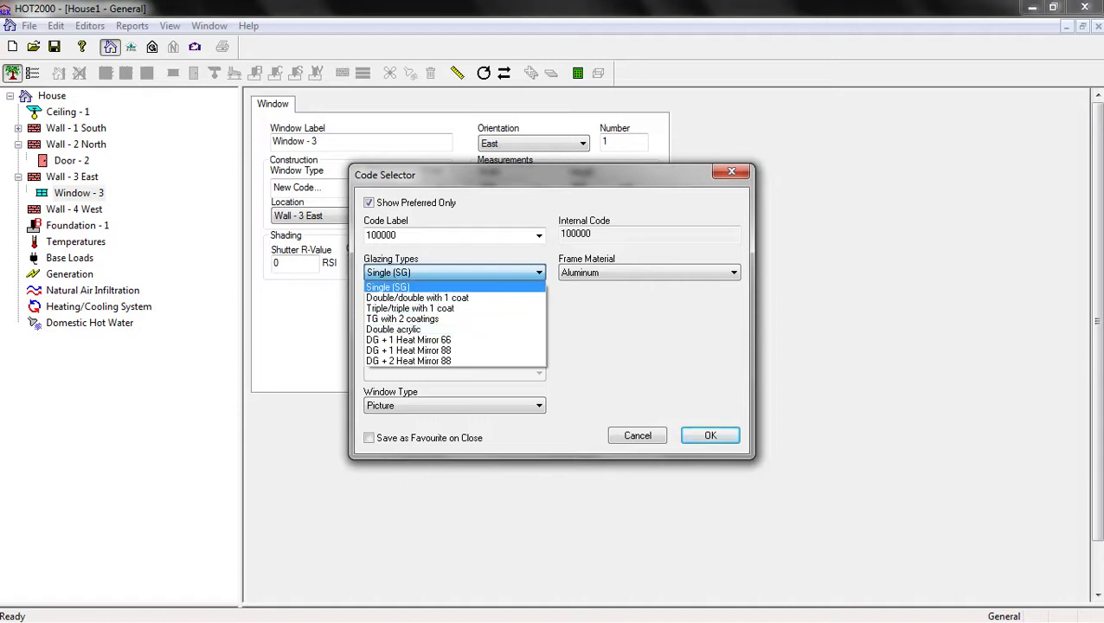
key("Return")
Keep Picture as the window type after browsing the other types
left_click(454, 405)
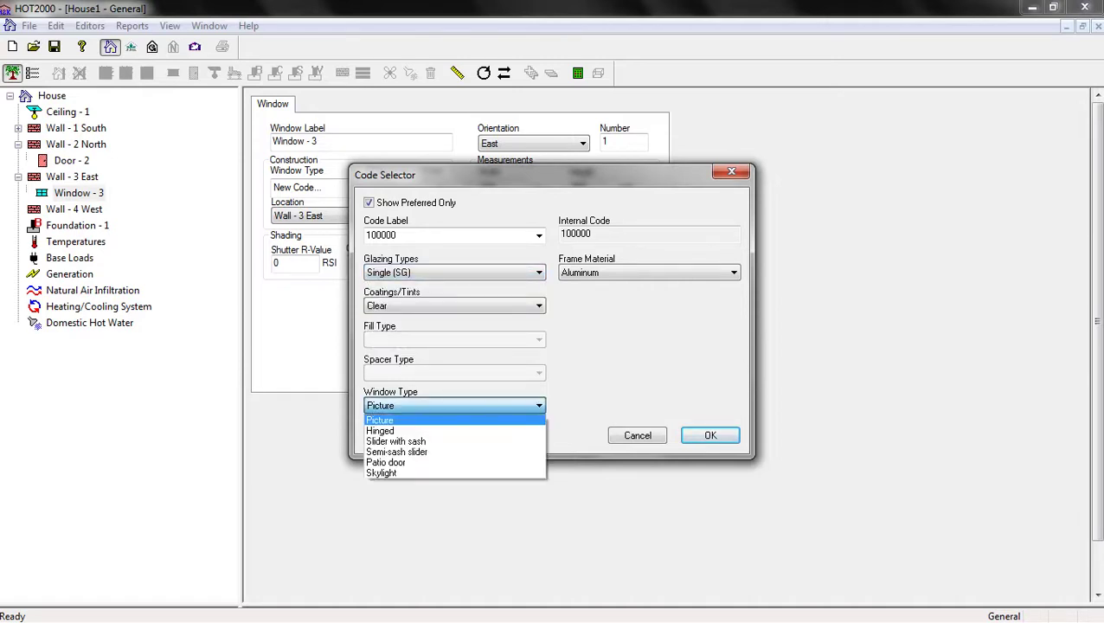
key("Down")
key("Down")
key("Down")
key("Down")
key("Down")
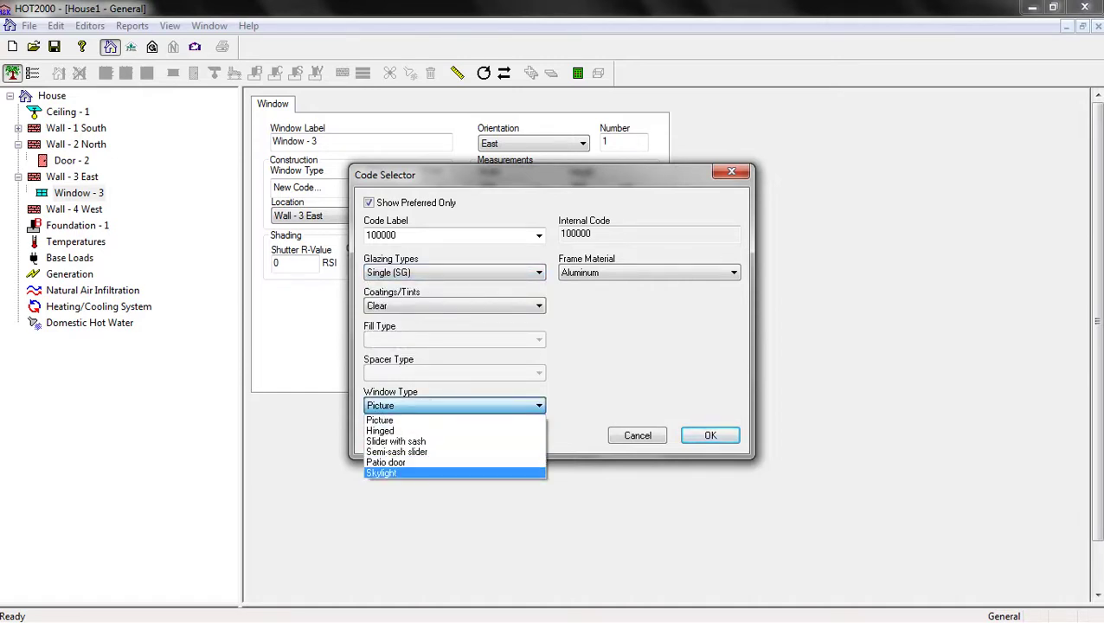
key("Up")
key("Up")
key("Down")
key("Down")
key("Up")
key("Up")
key("Up")
key("Up")
key("Up")
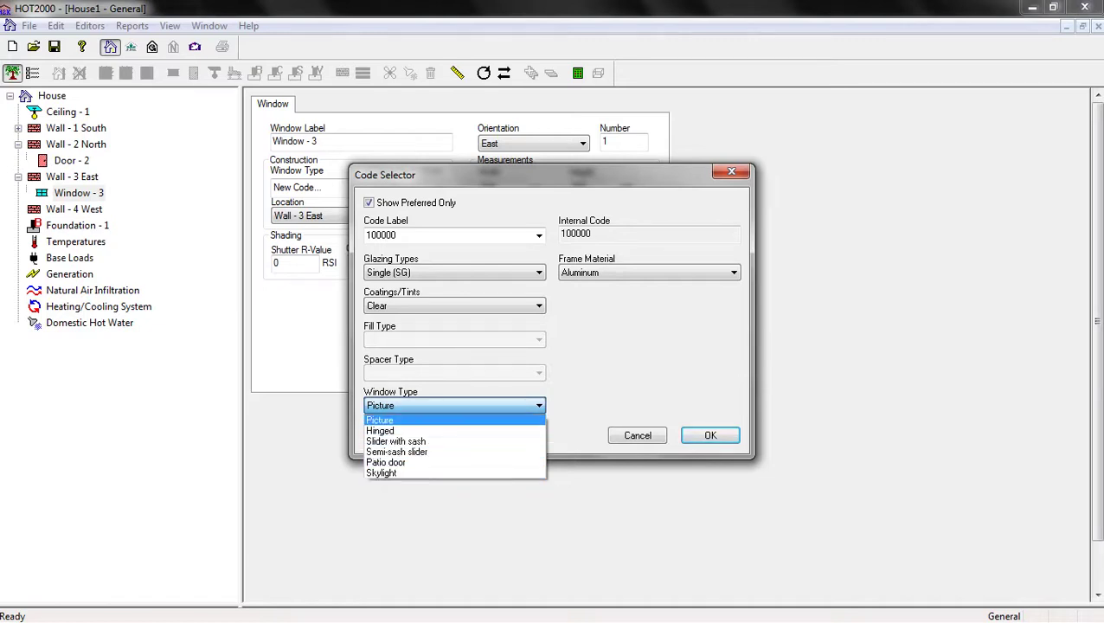
key("Return")
key("Tab")
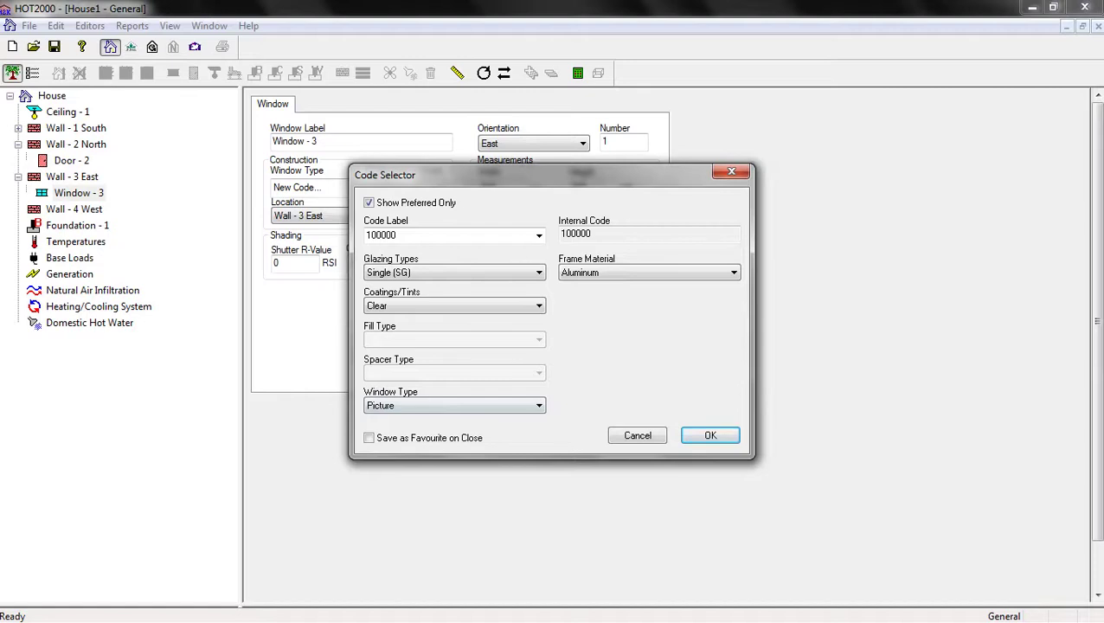
Keep the Clear coating and accept window code 100000
key("alt+Down")
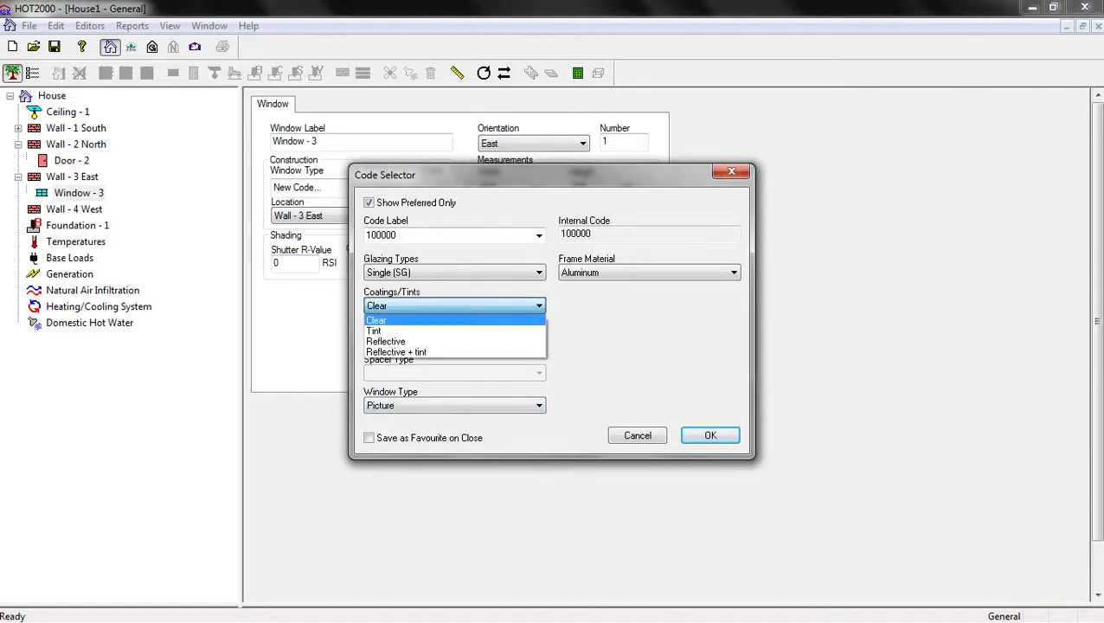
key("Down")
key("Down")
key("Down")
key("Home")
key("Down")
key("Down")
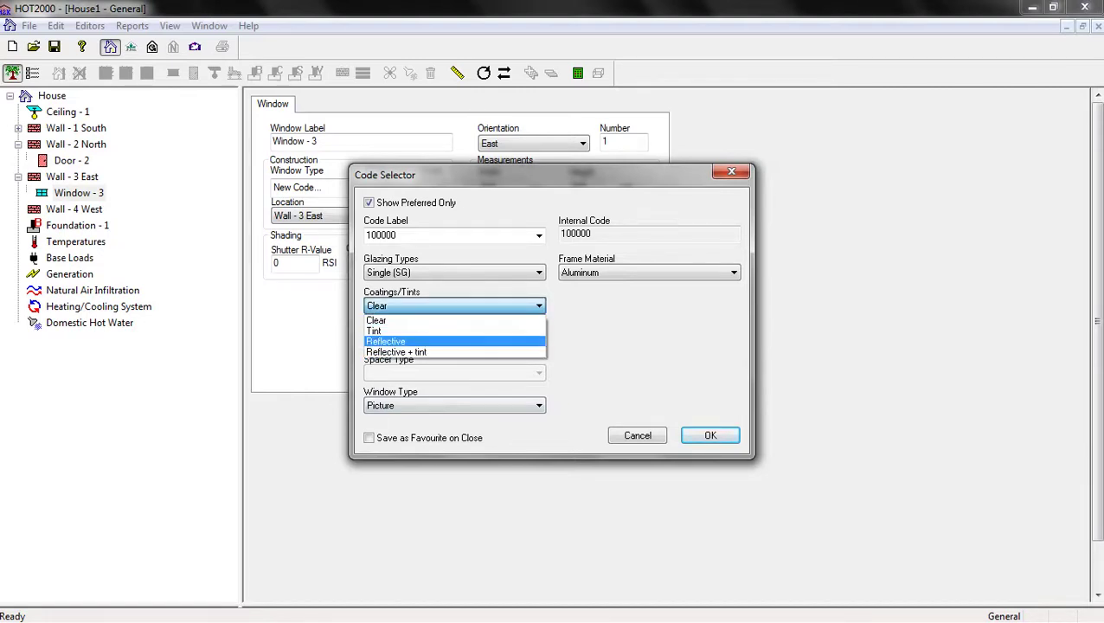
key("Up")
key("Up")
key("Return")
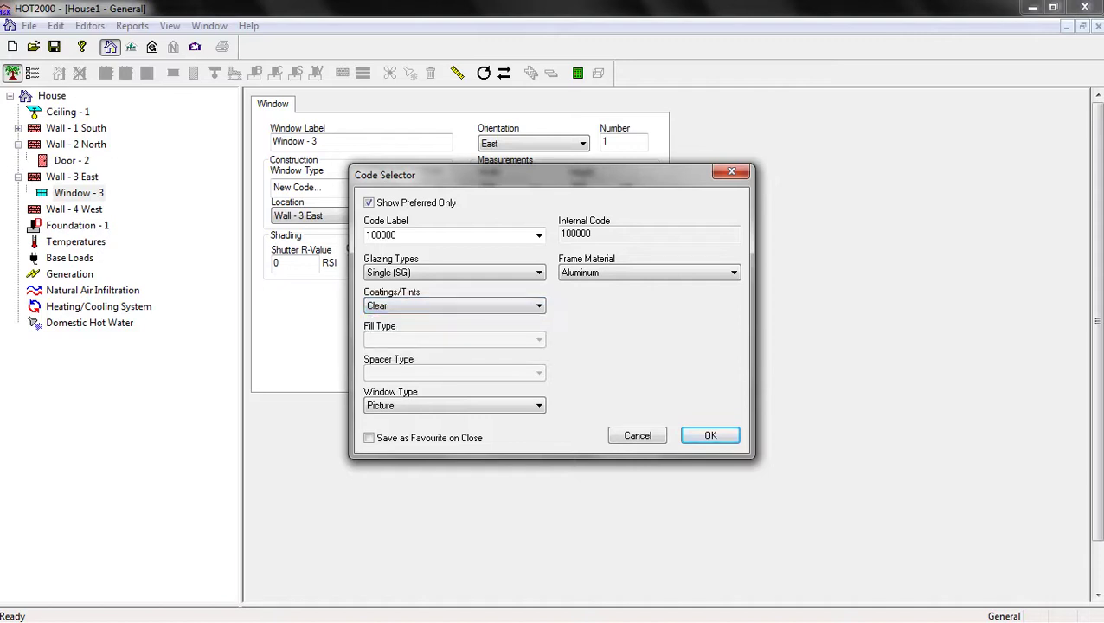
key("Return")
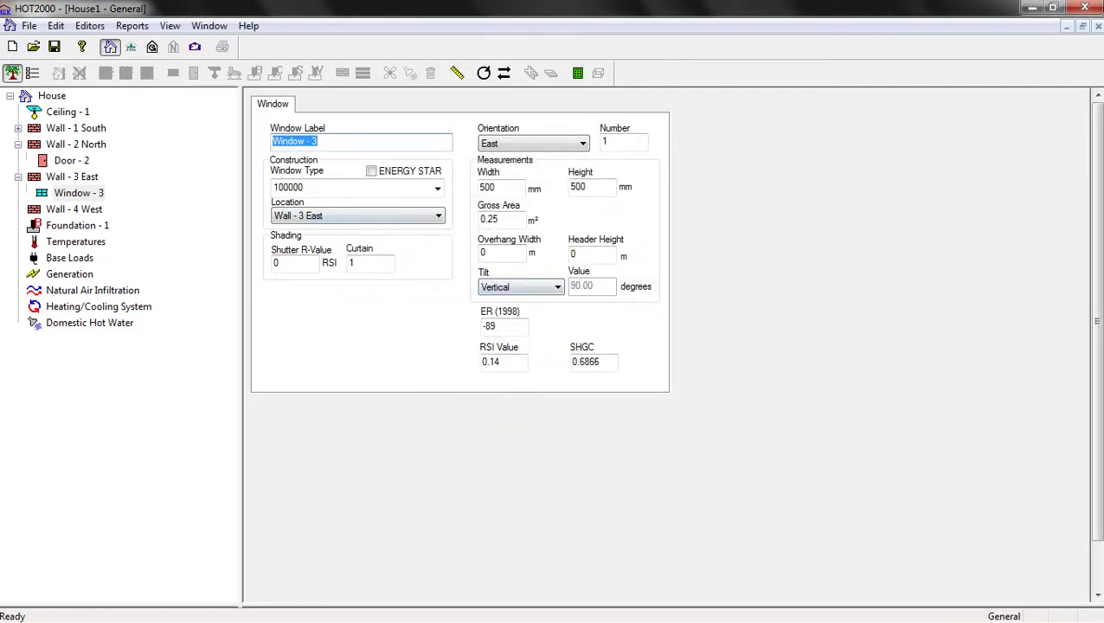
Size Window - 3 at 2000 mm wide by 1200 mm high, then view the SketchUp model
left_click(487, 187)
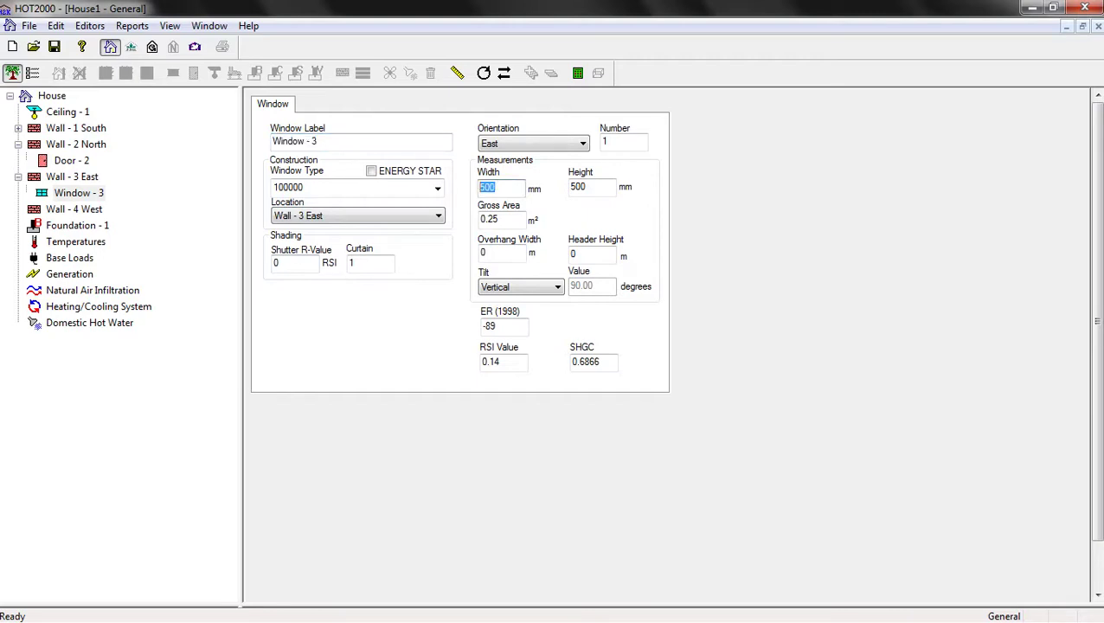
key("BackSpace")
type("2000")
key("Tab")
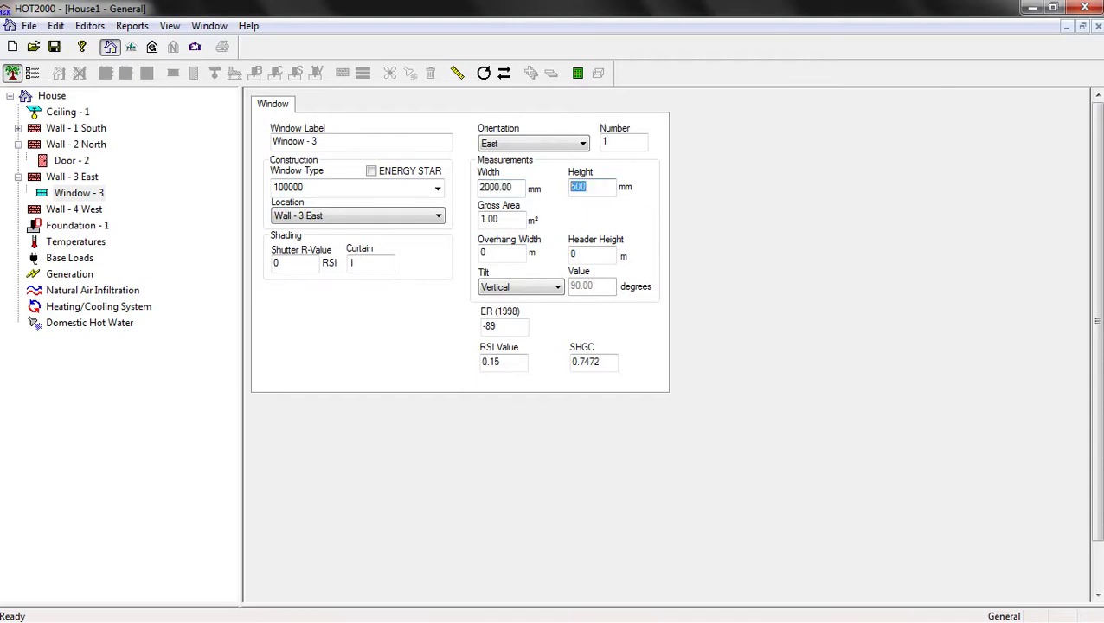
type("1200")
left_click(512, 187)
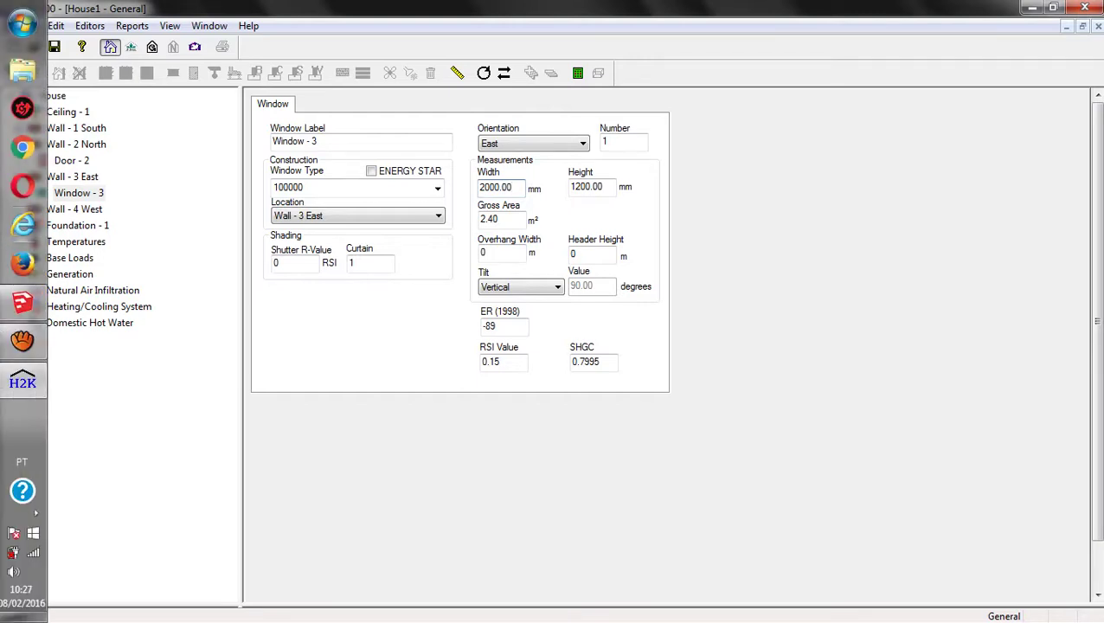
mouse_move(23, 340)
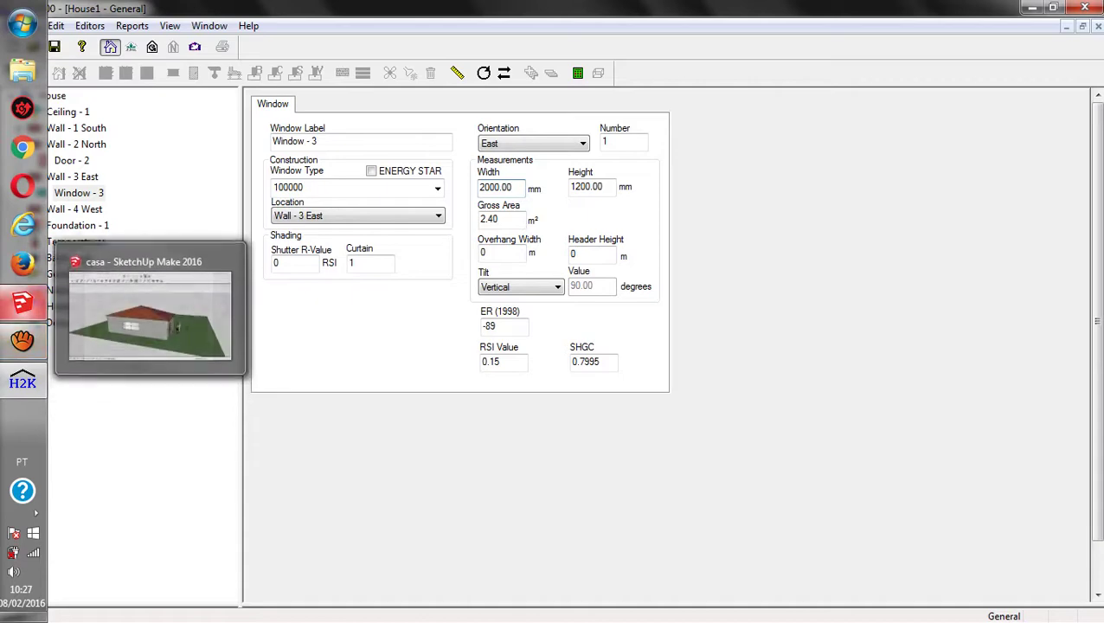
left_click(23, 302)
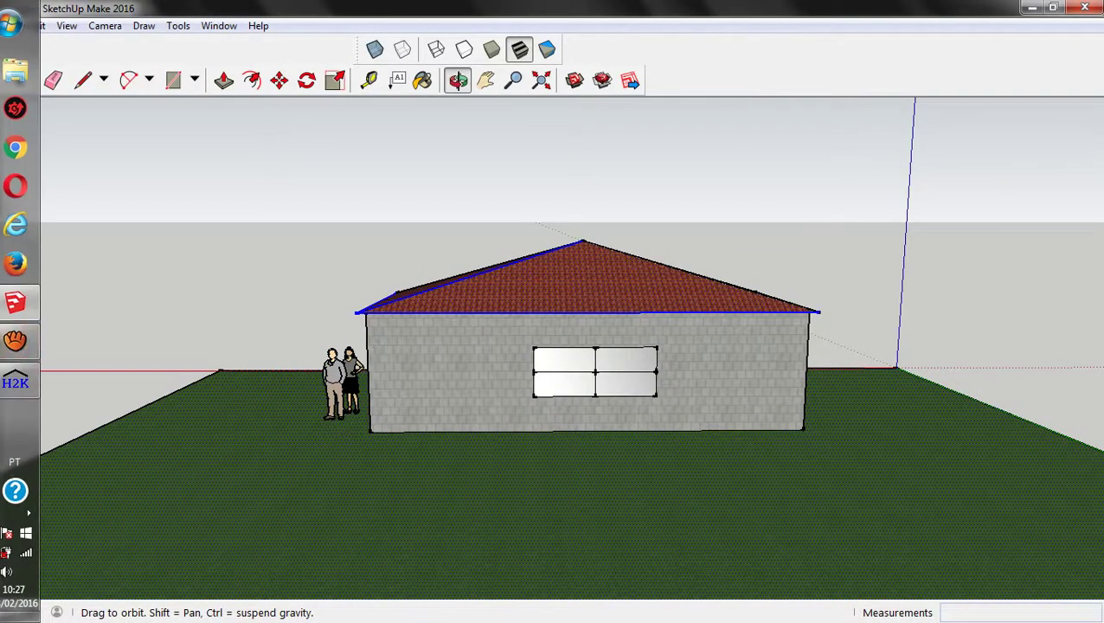
Add Window - 4 to Wall - 4 West with window code 100000
left_click(22, 382)
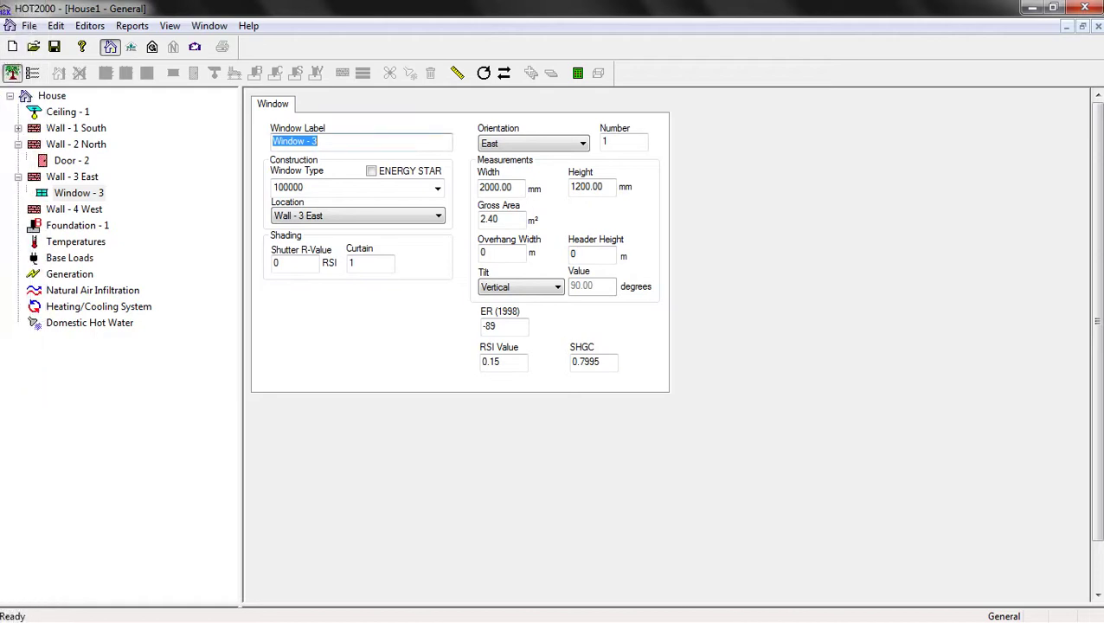
left_click(74, 209)
right_click(80, 210)
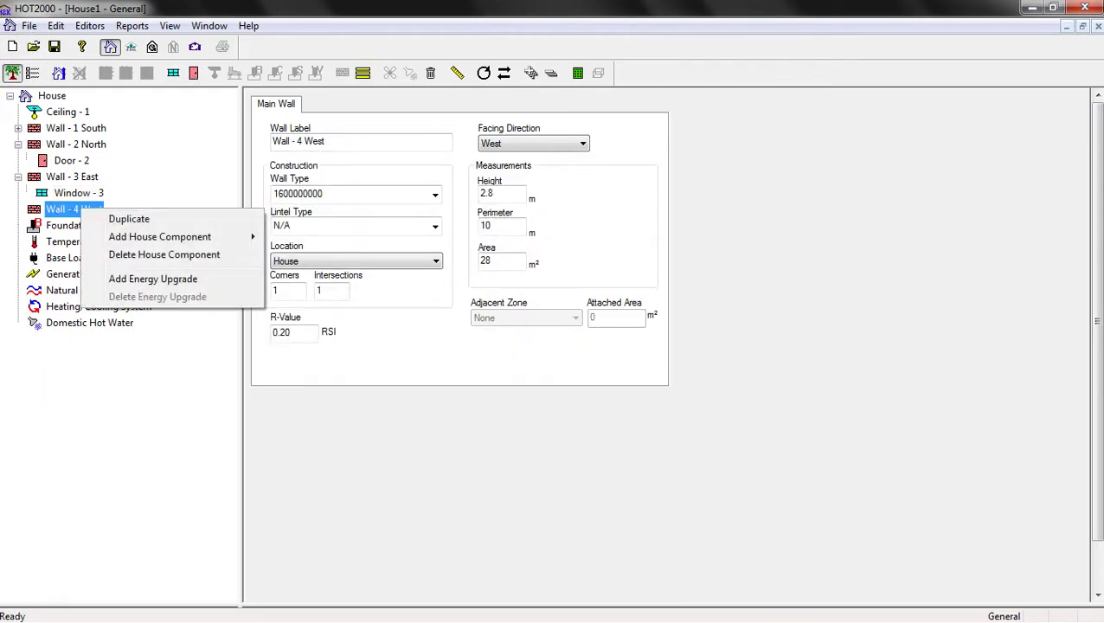
mouse_move(160, 236)
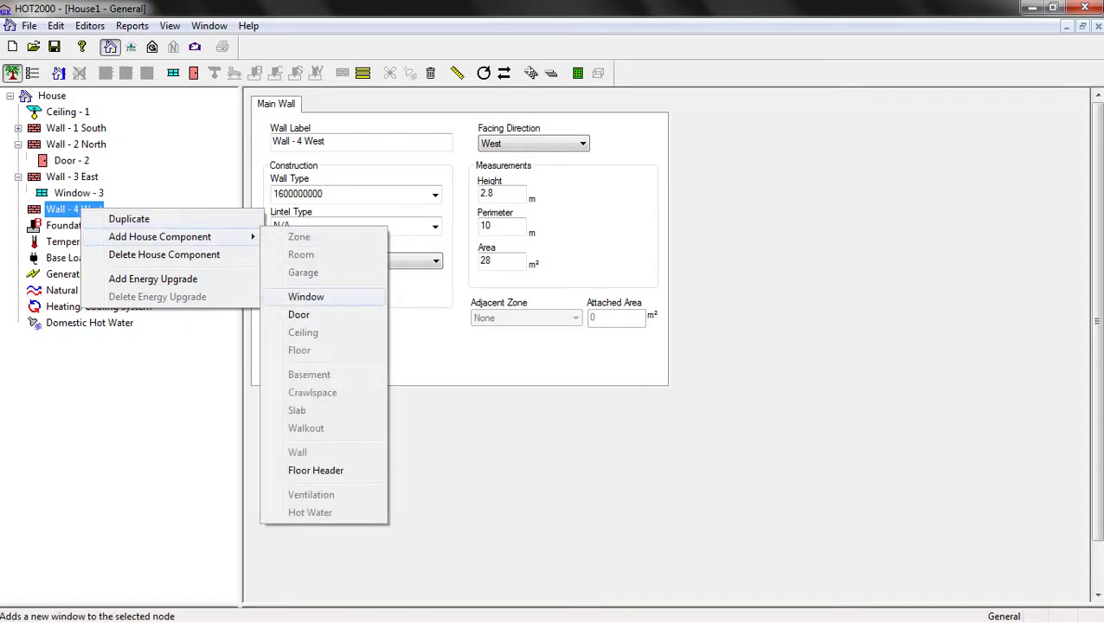
left_click(306, 297)
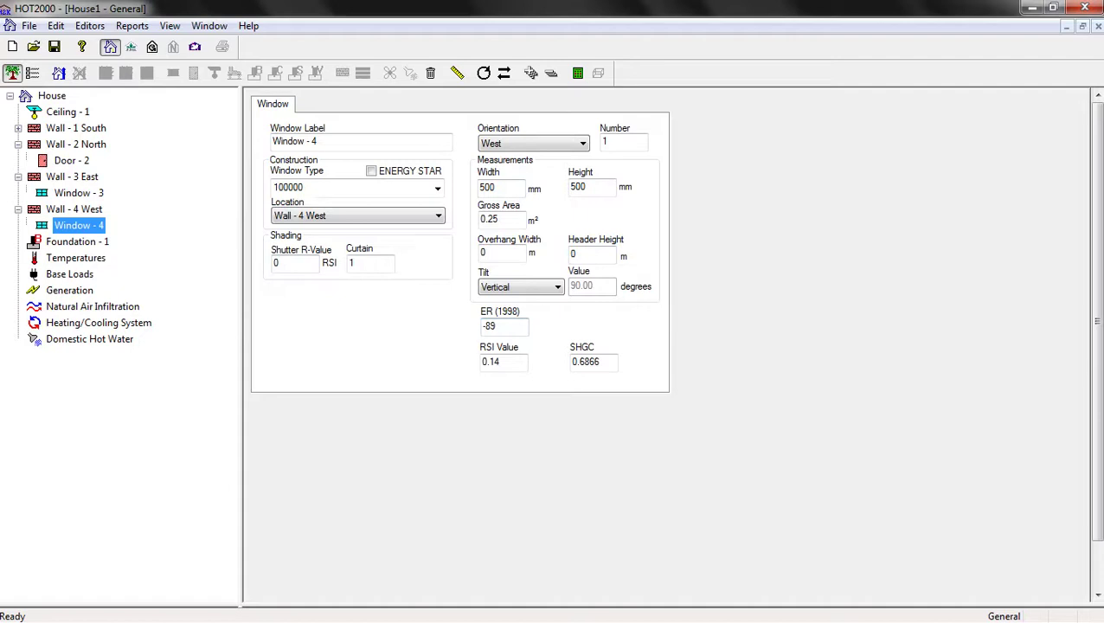
left_click(437, 188)
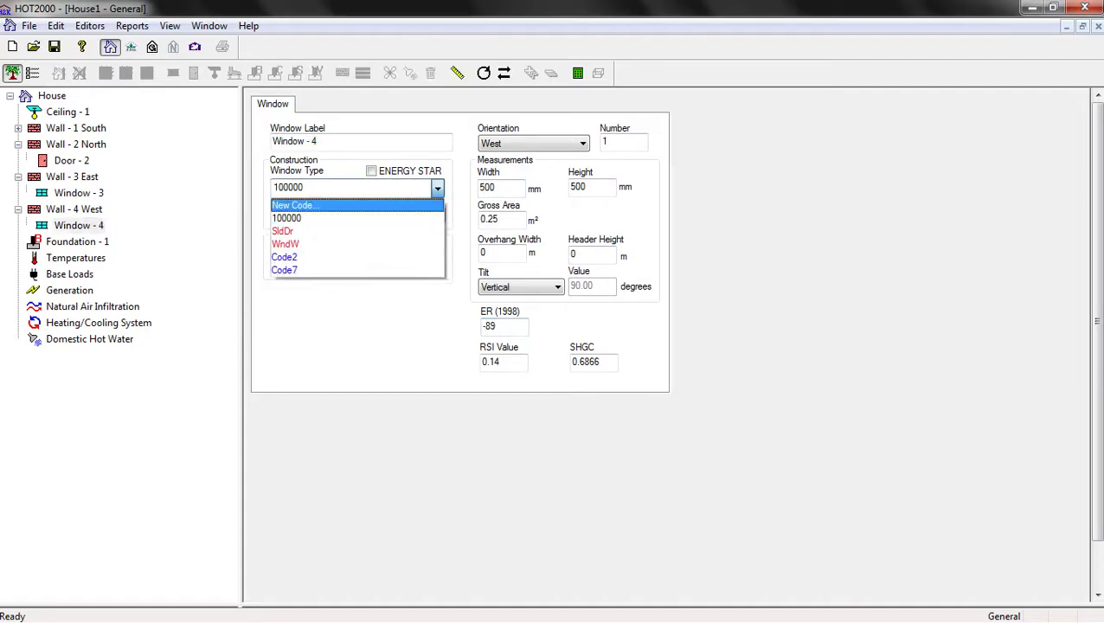
left_click(295, 205)
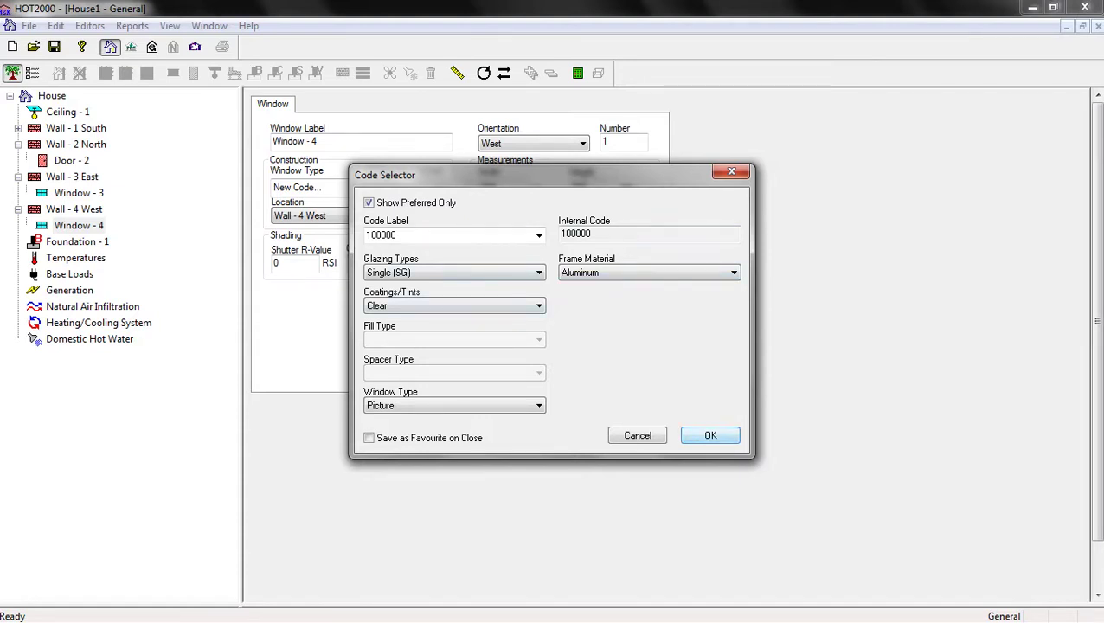
left_click(710, 435)
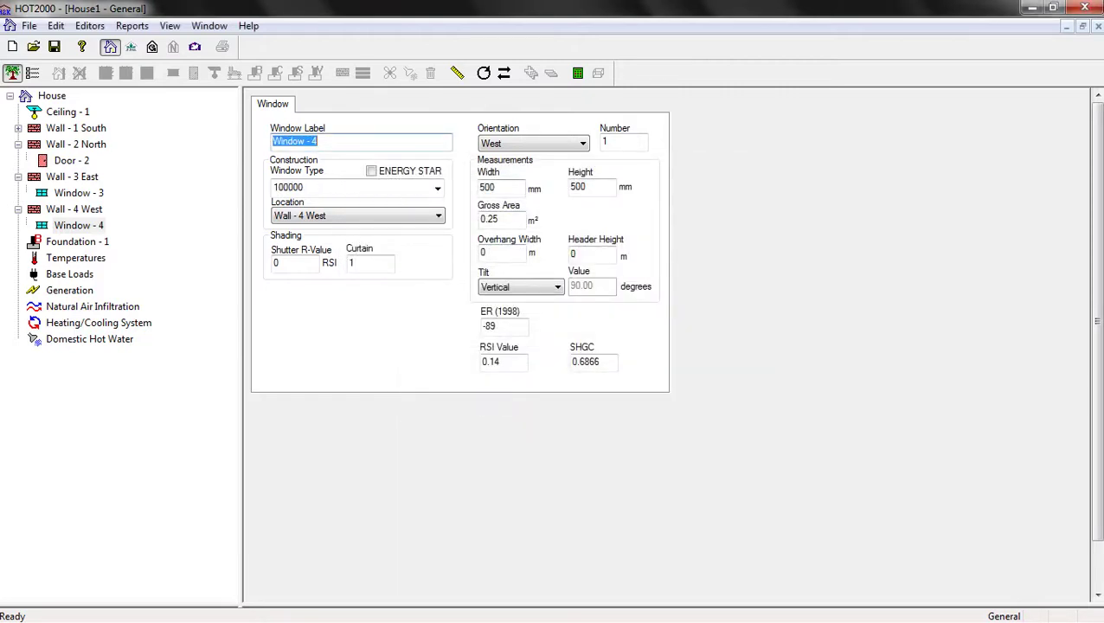
Size Window - 4 at 2000 mm wide by 1200 mm high
left_click(487, 187)
type("2000")
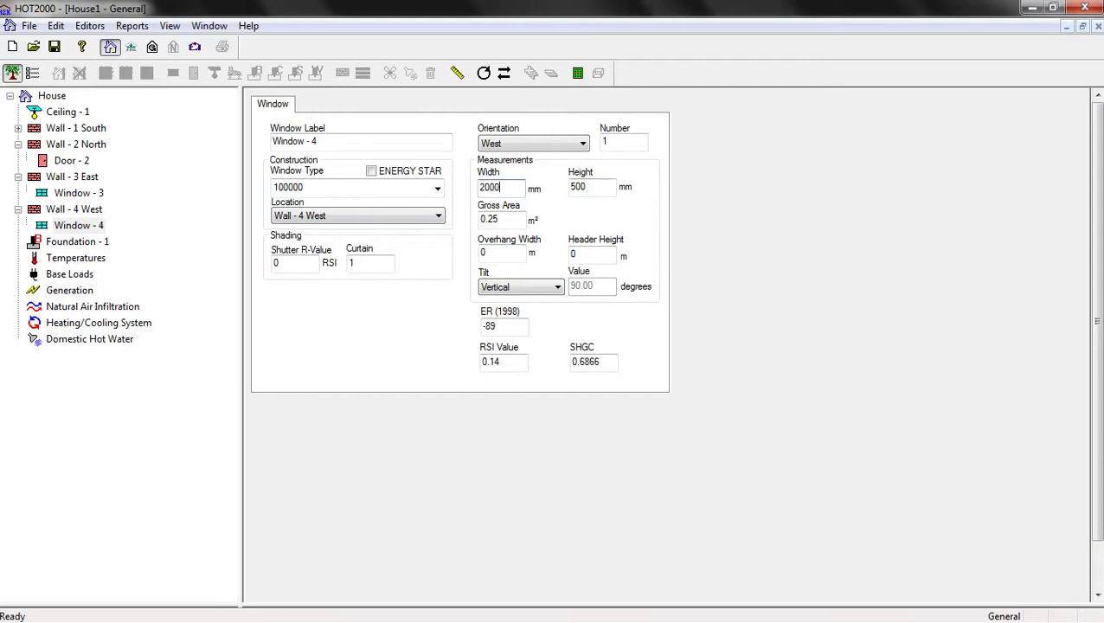
key("Tab")
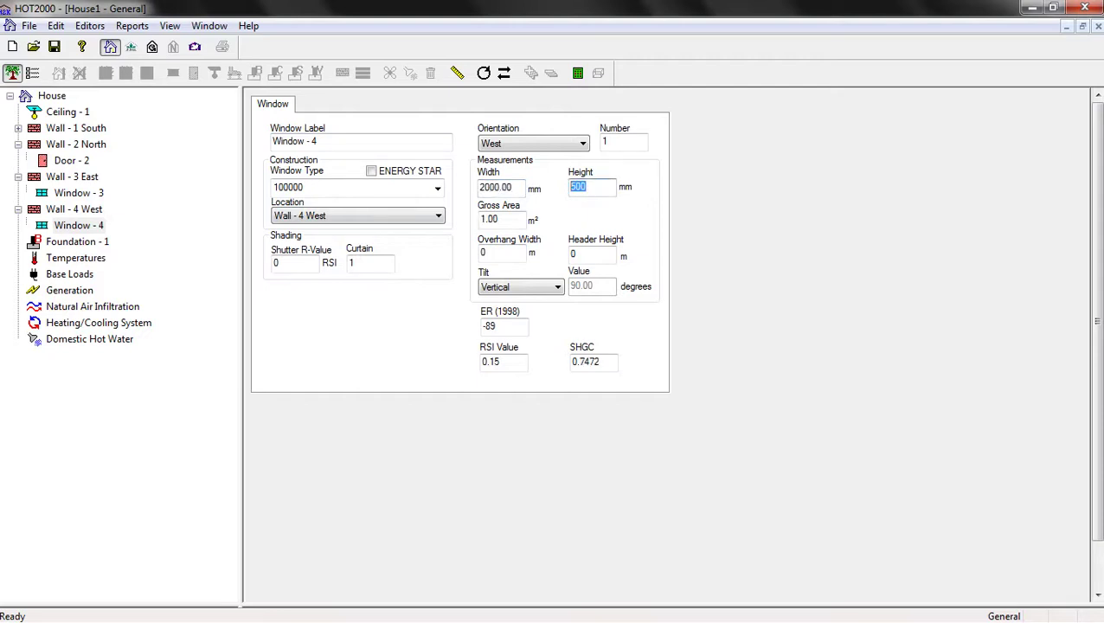
type("1200")
key("Tab")
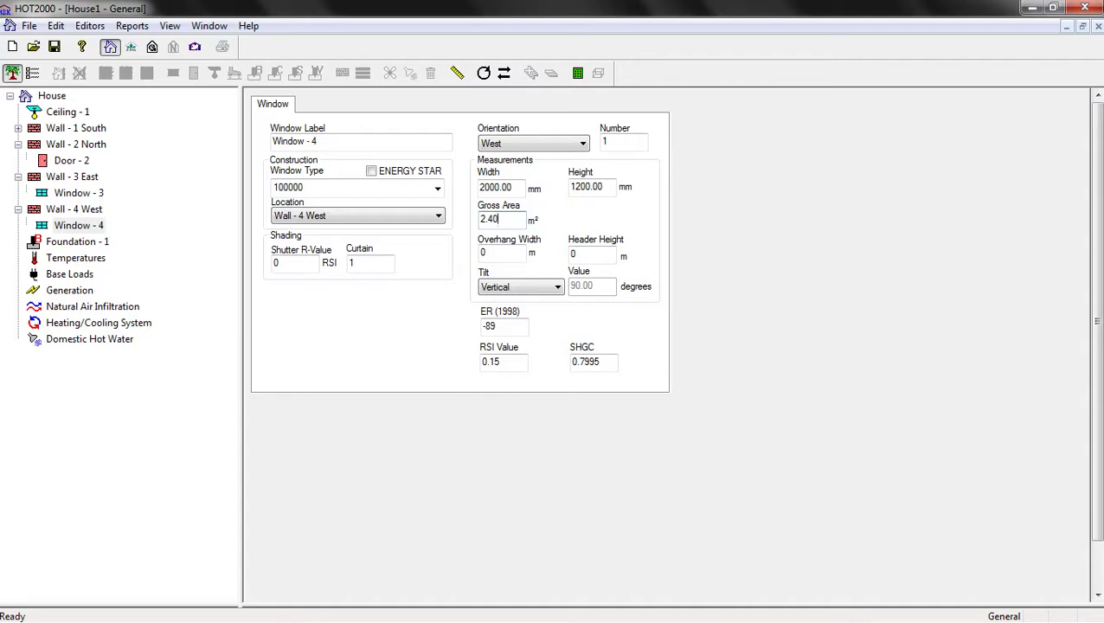
left_click(77, 242)
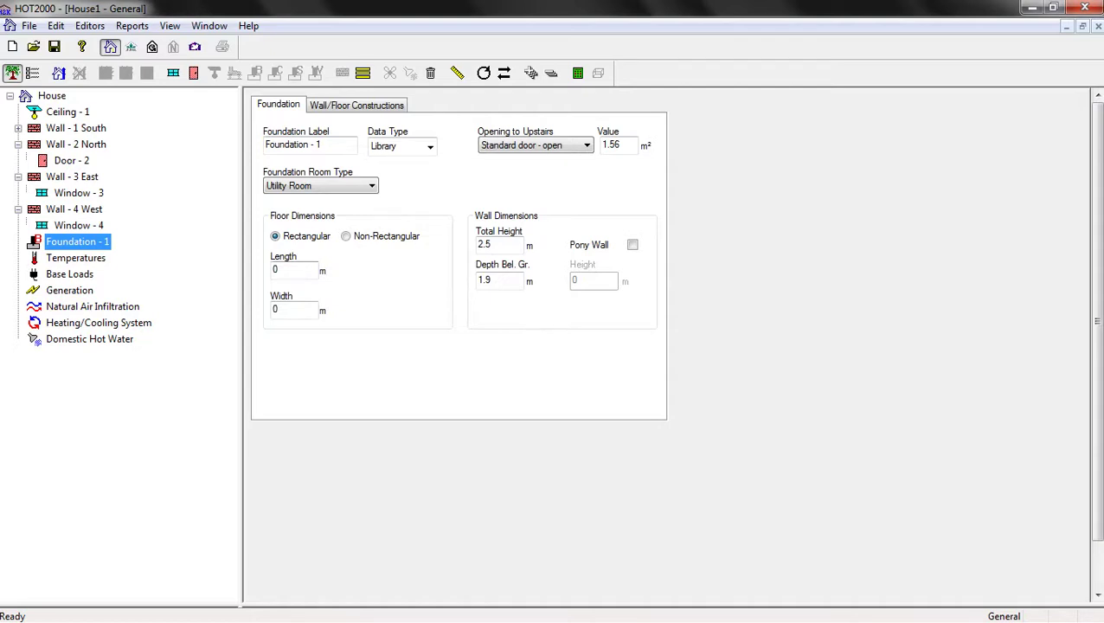
Delete Foundation - 1 from the house
right_click(91, 243)
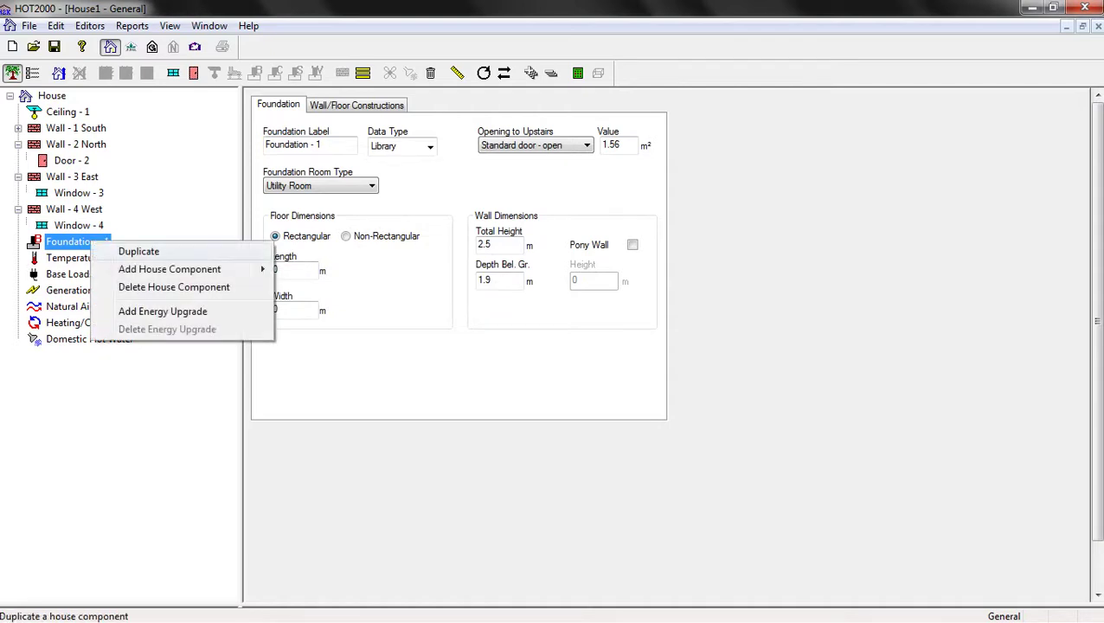
left_click(173, 287)
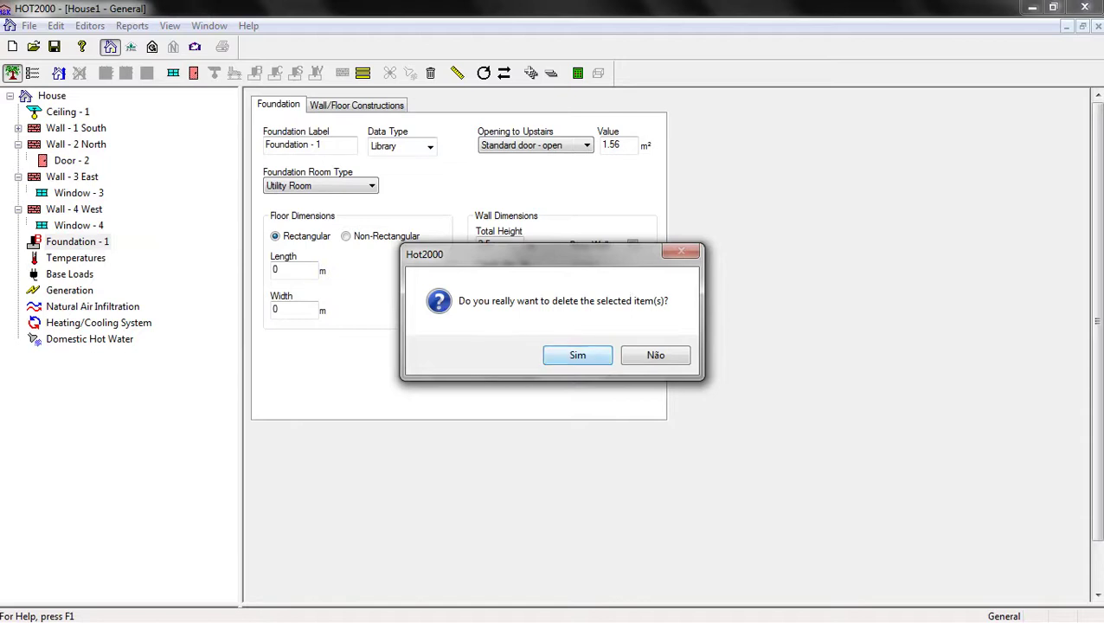
left_click(573, 353)
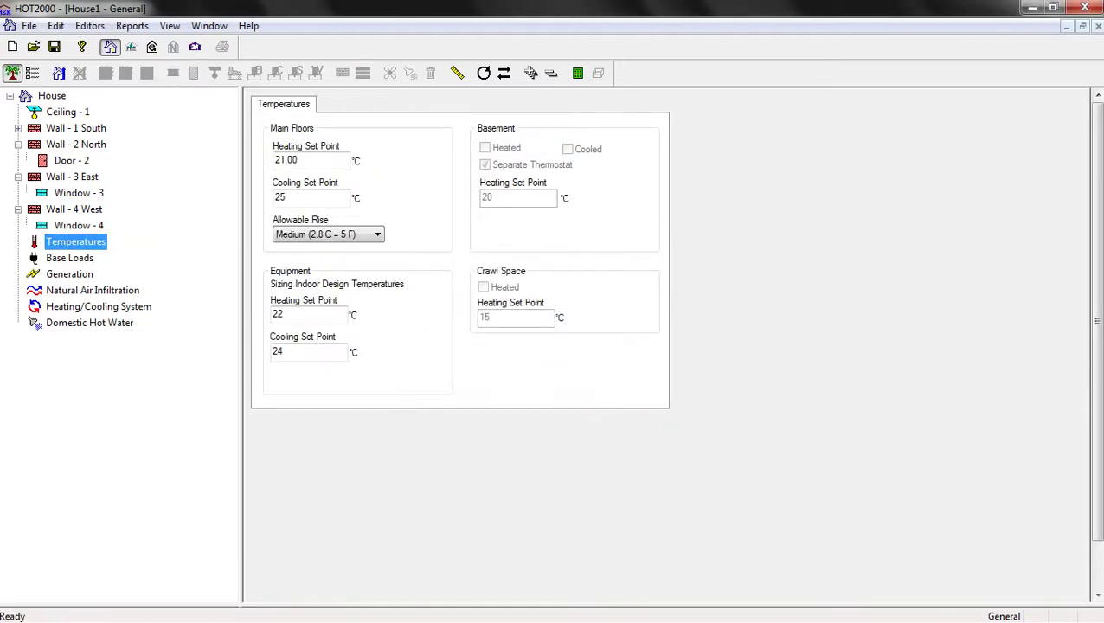
left_click(52, 96)
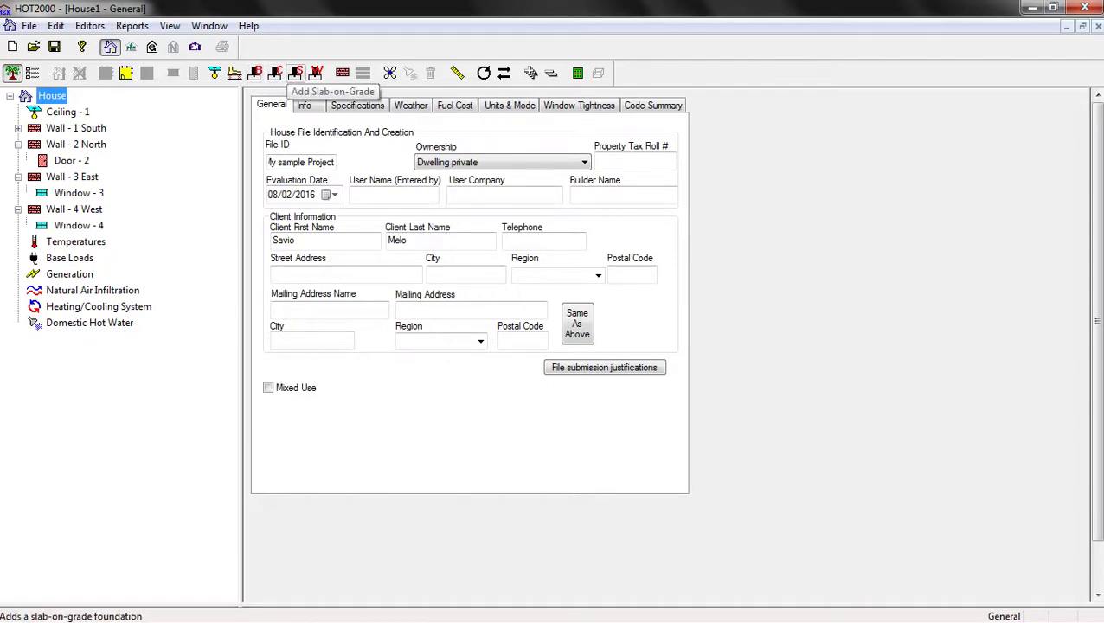
Add a 10 m by 5 m slab-on-grade foundation with the uninsulated SCN_1 configuration
left_click(295, 73)
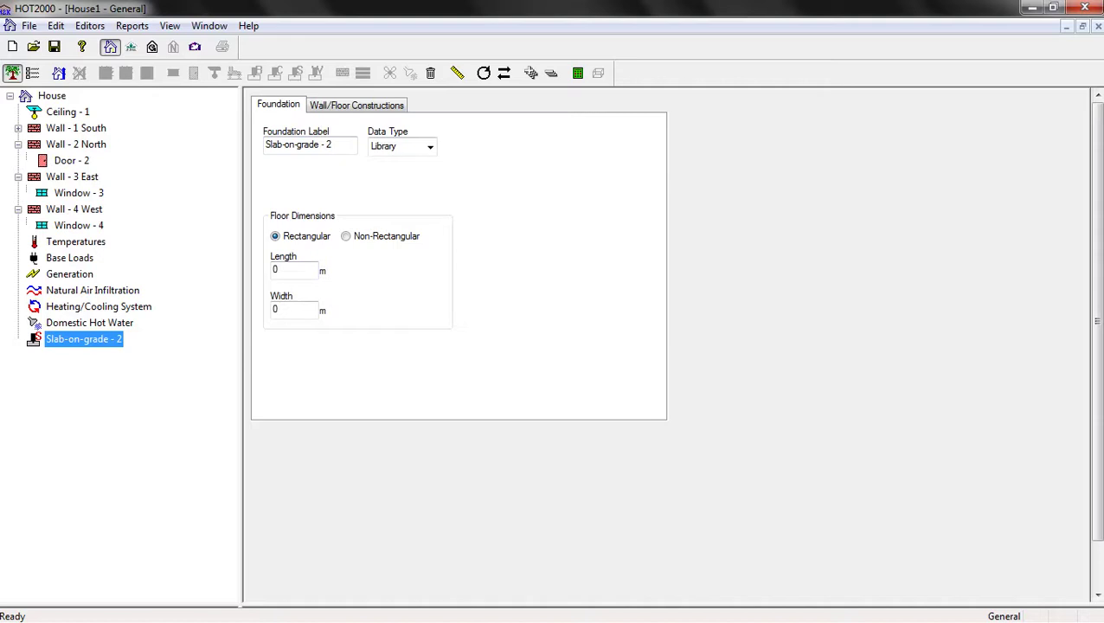
left_click(275, 269)
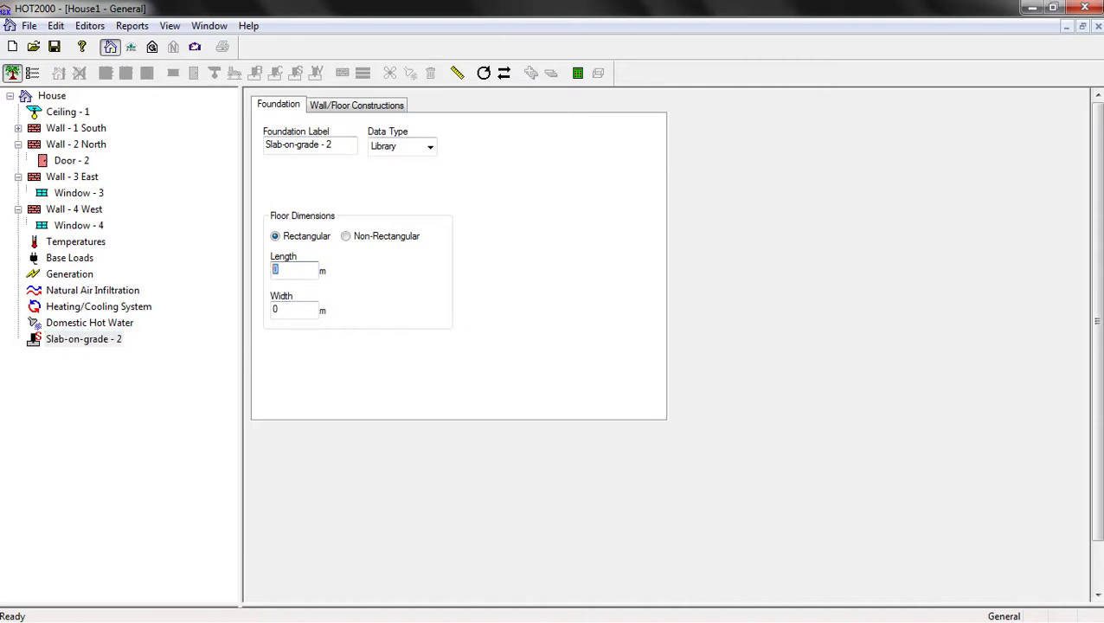
type("10")
key("Tab")
type("5")
left_click(356, 104)
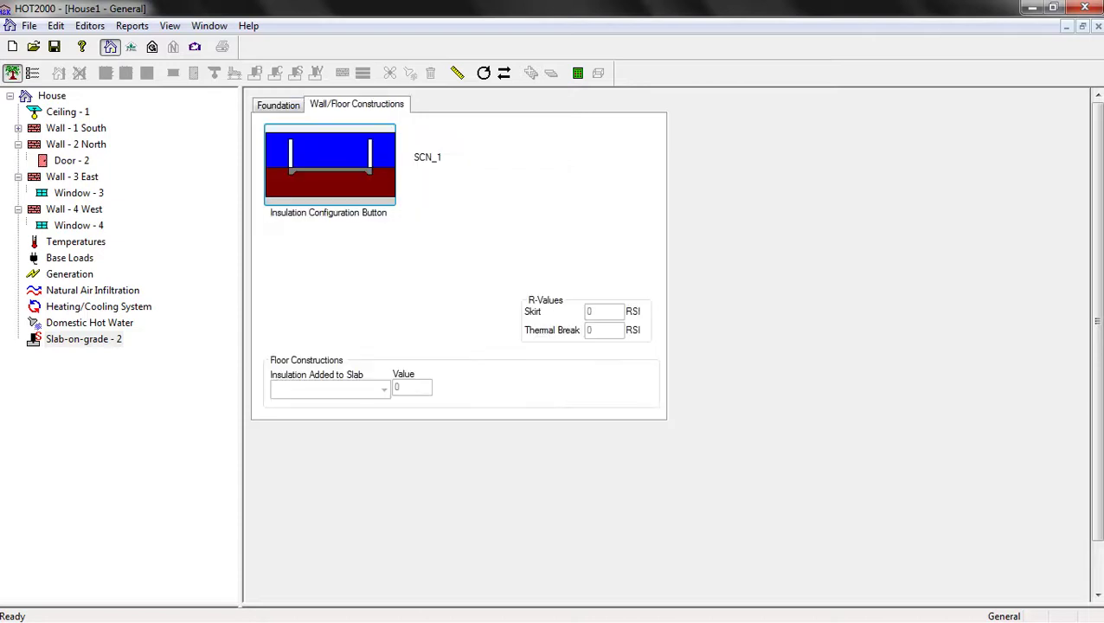
left_click(330, 165)
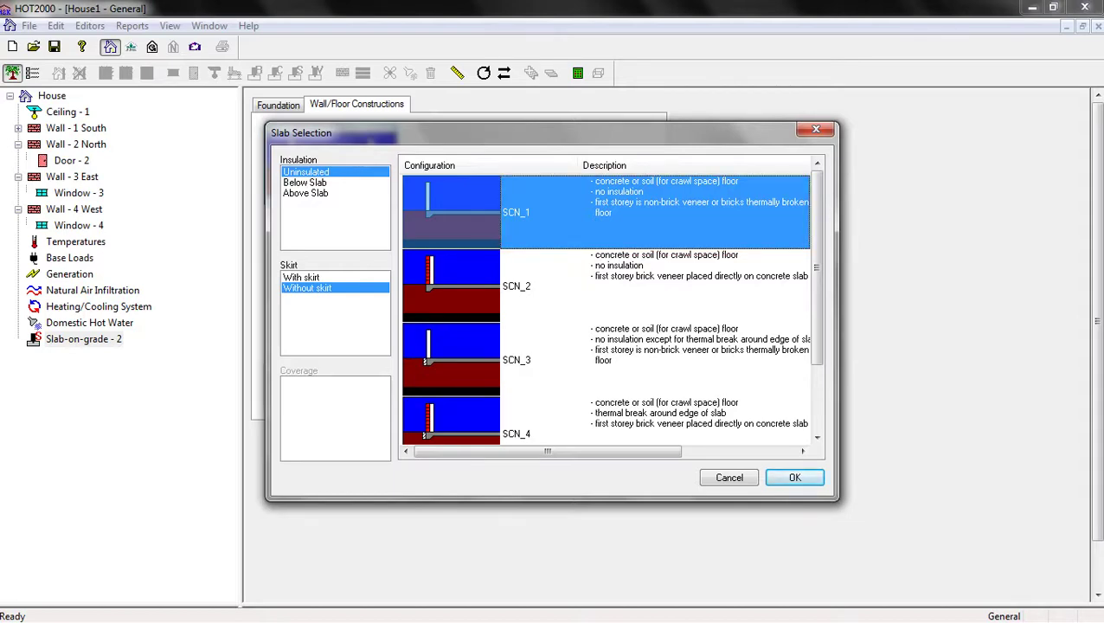
left_click(794, 477)
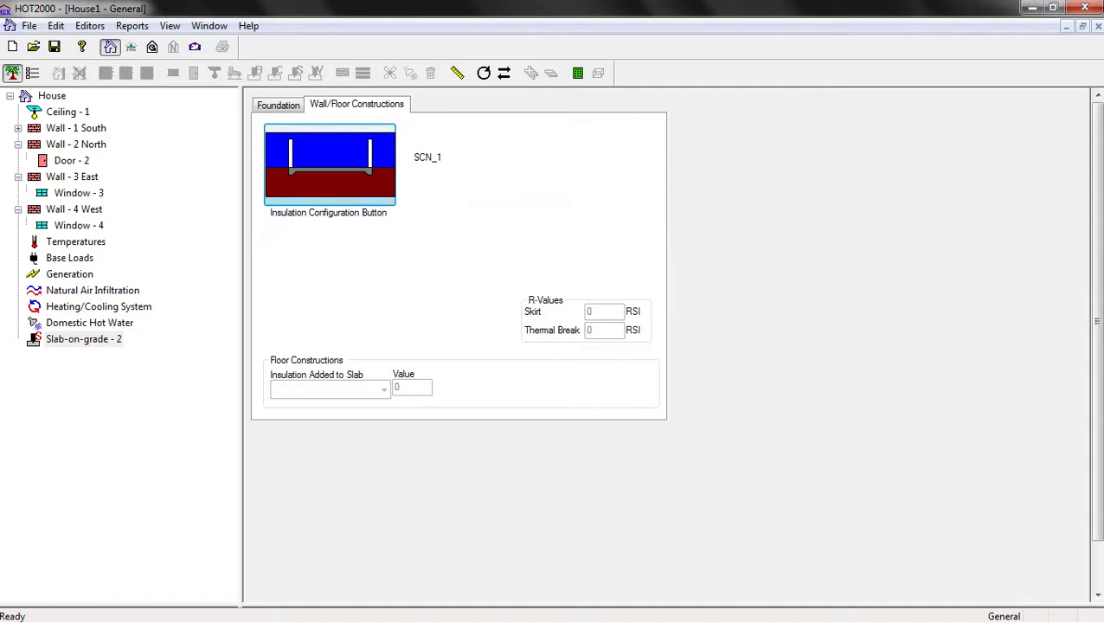
left_click(75, 241)
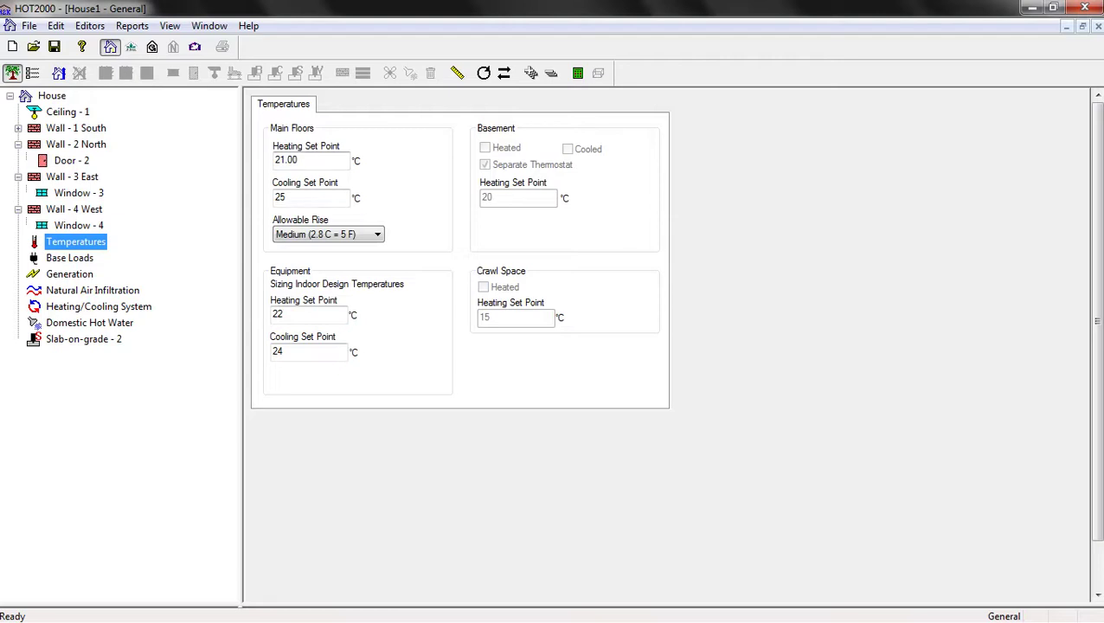
Enter a 20 °C heating set point and a 28 °C cooling set point for the main floor
key("Tab")
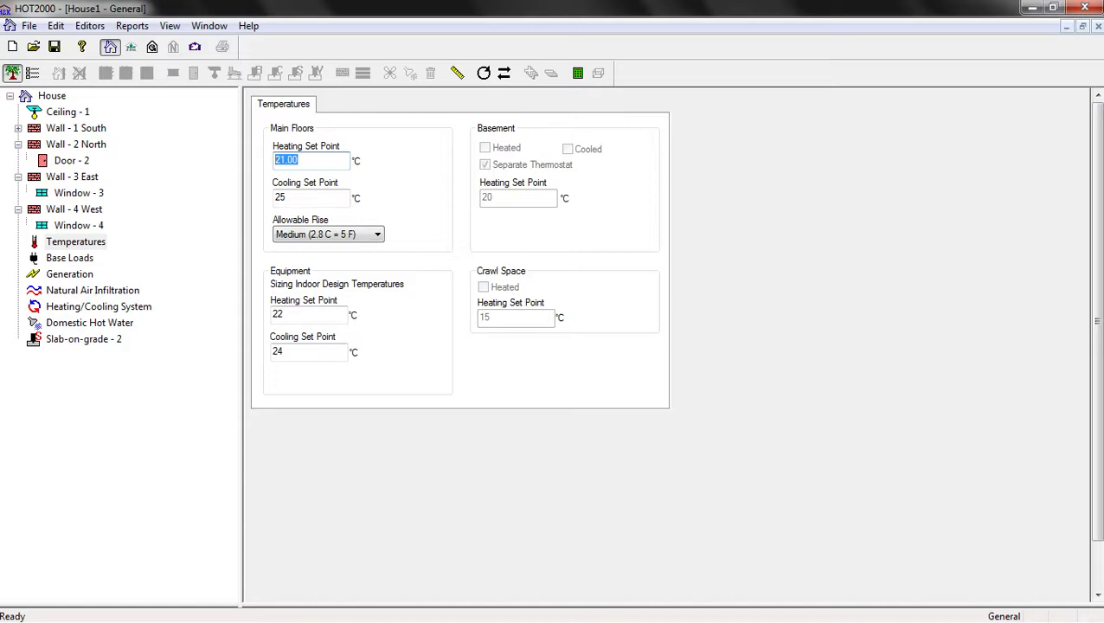
type("20")
key("Tab")
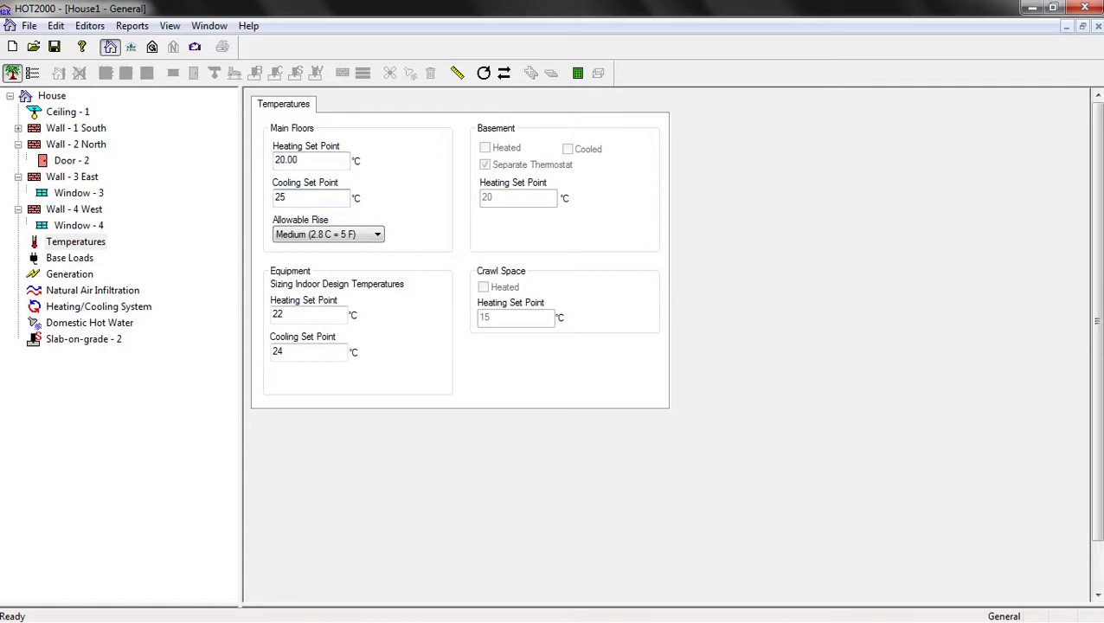
key("shift+Home")
type("28")
left_click(299, 161)
left_click(69, 258)
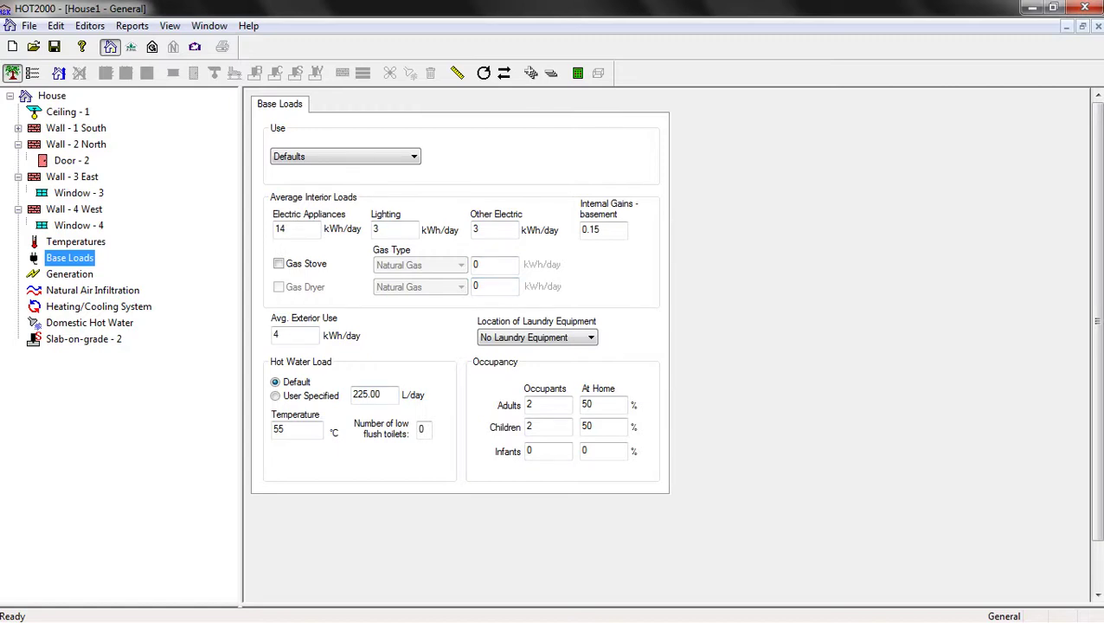
Enable a photovoltaic system, look at its details, then switch it back off
left_click(69, 274)
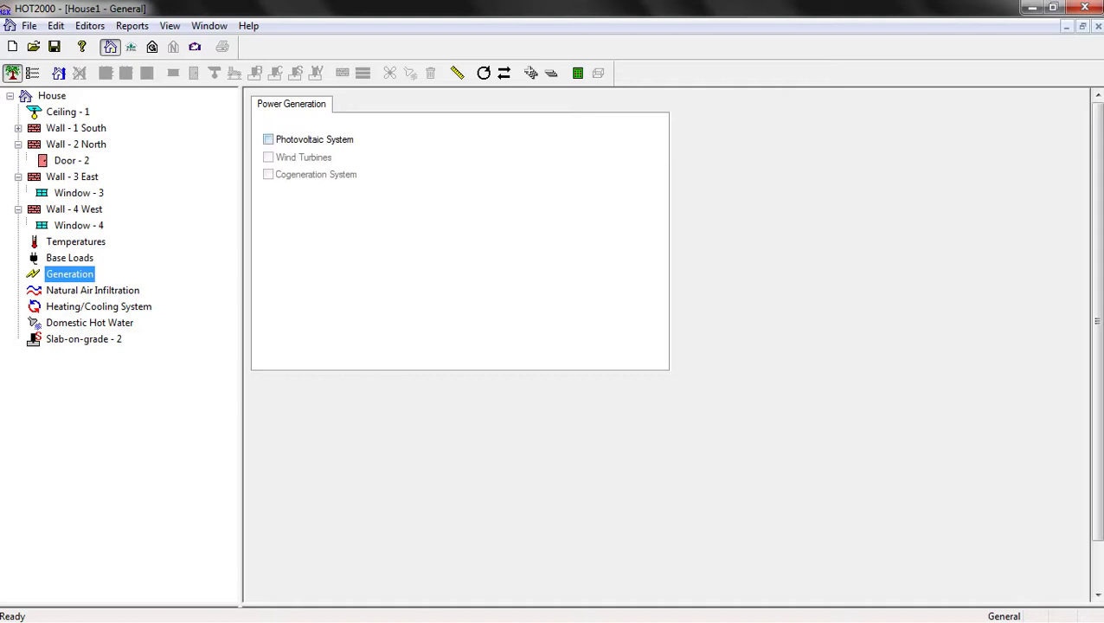
left_click(268, 139)
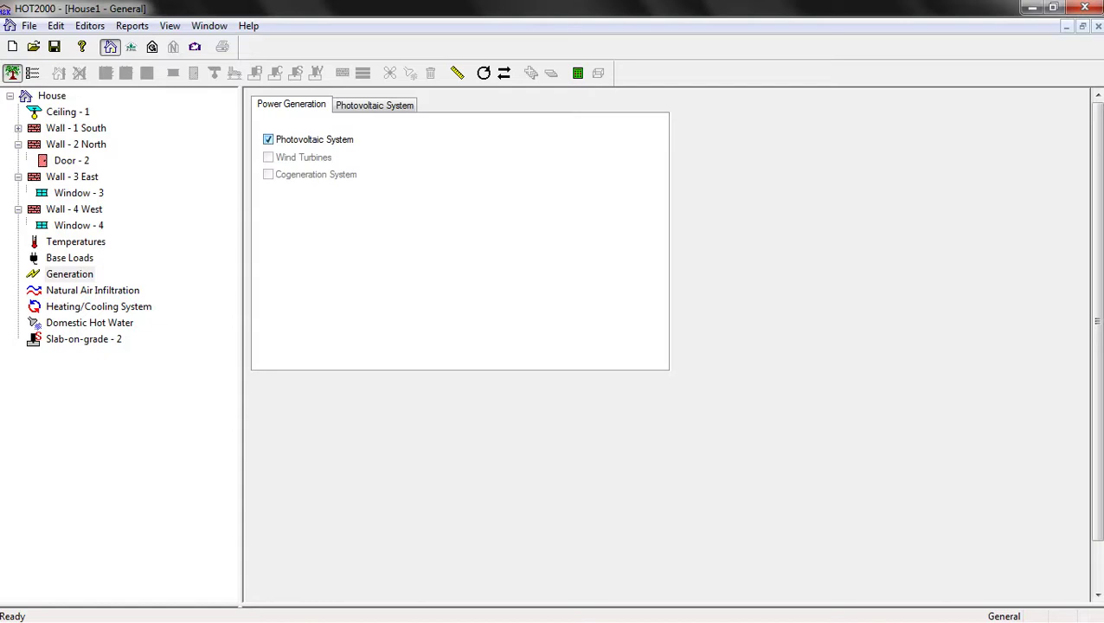
left_click(375, 105)
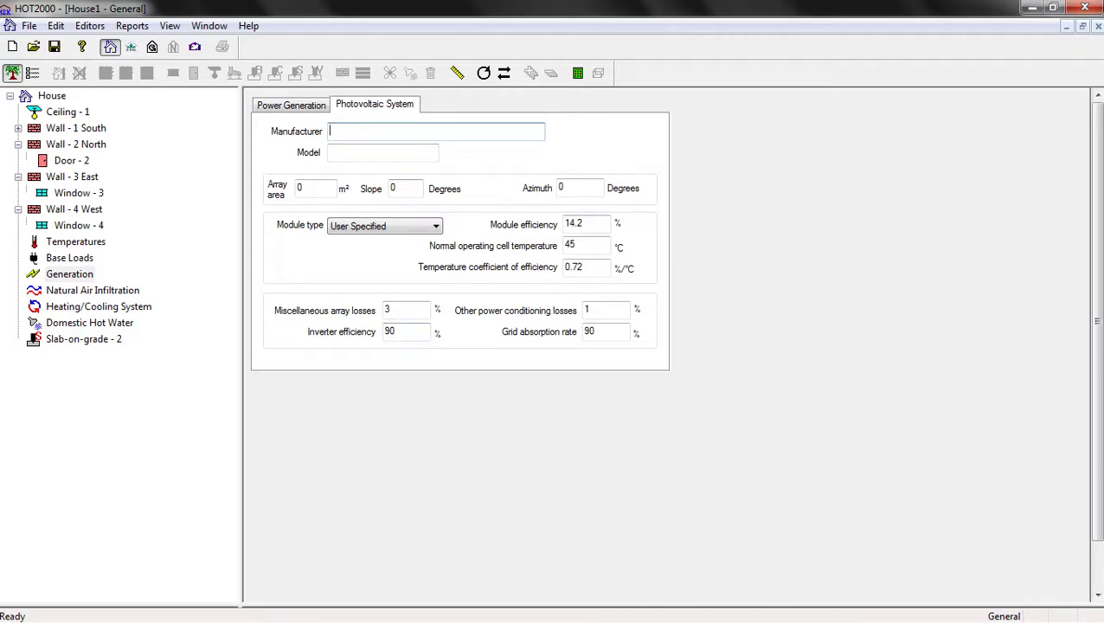
left_click(290, 105)
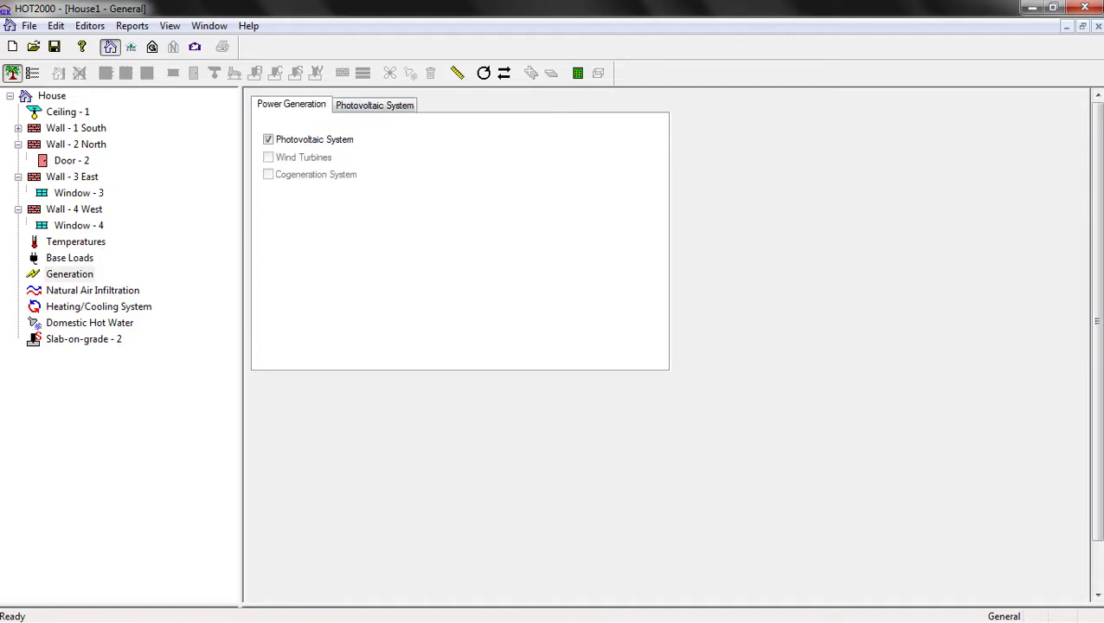
left_click(268, 139)
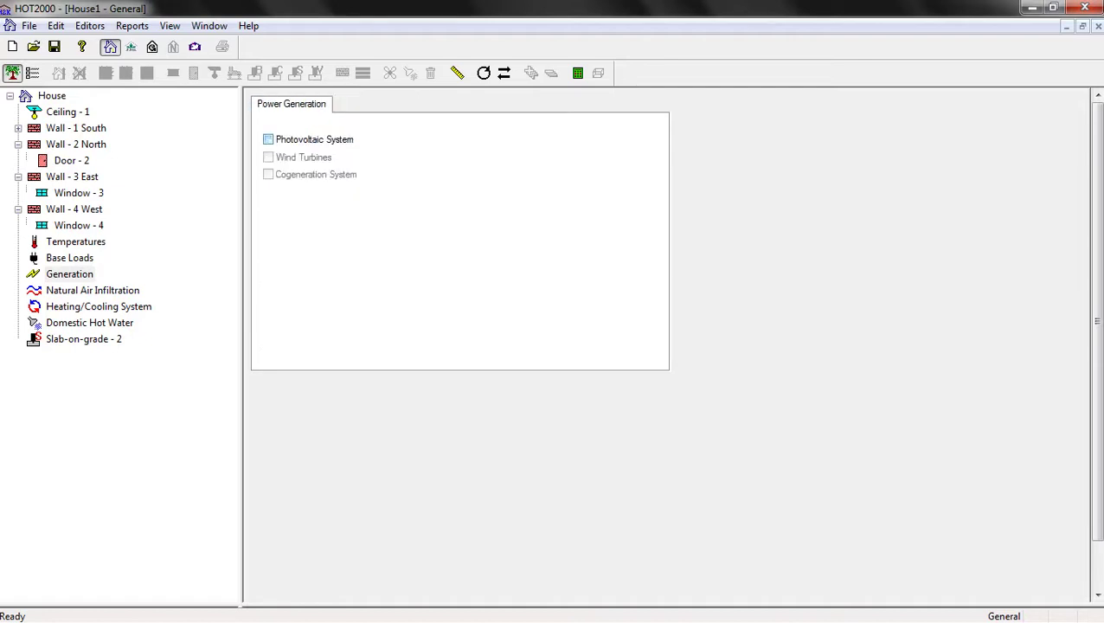
left_click(92, 289)
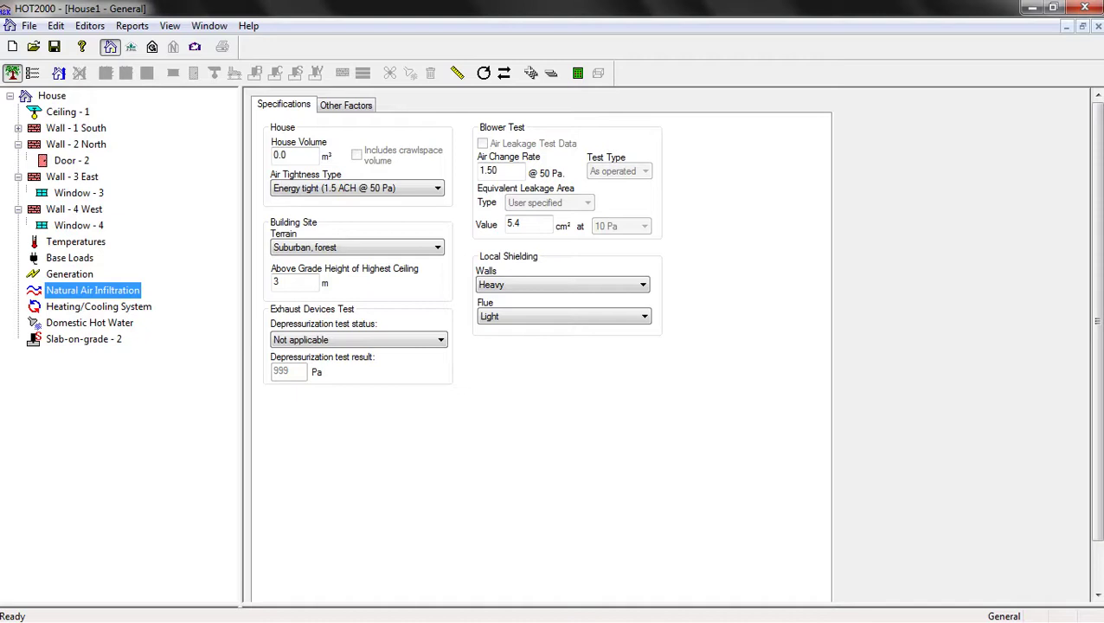
Enter 140 as the house volume and choose 'Open flat terrain, grass' as the terrain
left_click(281, 154)
type("140")
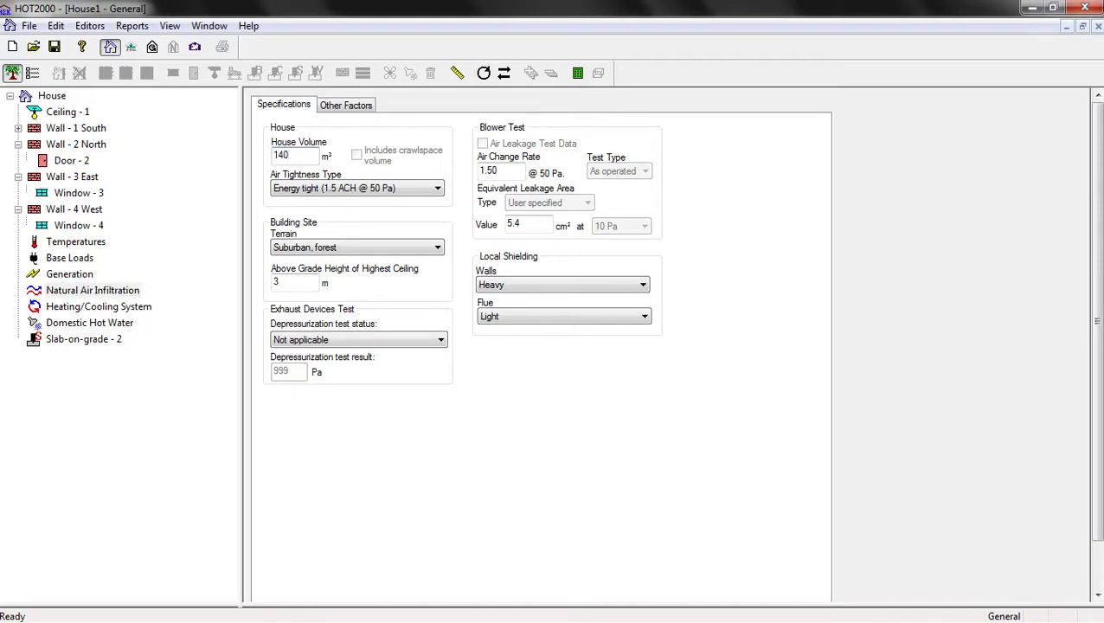
left_click(495, 170)
left_click(357, 248)
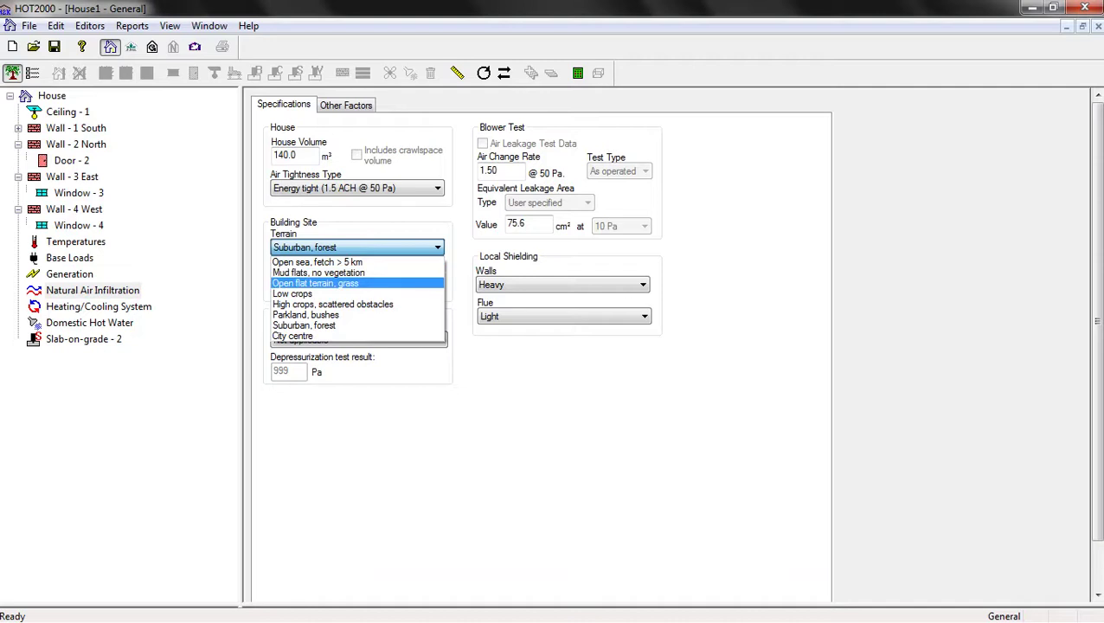
left_click(315, 283)
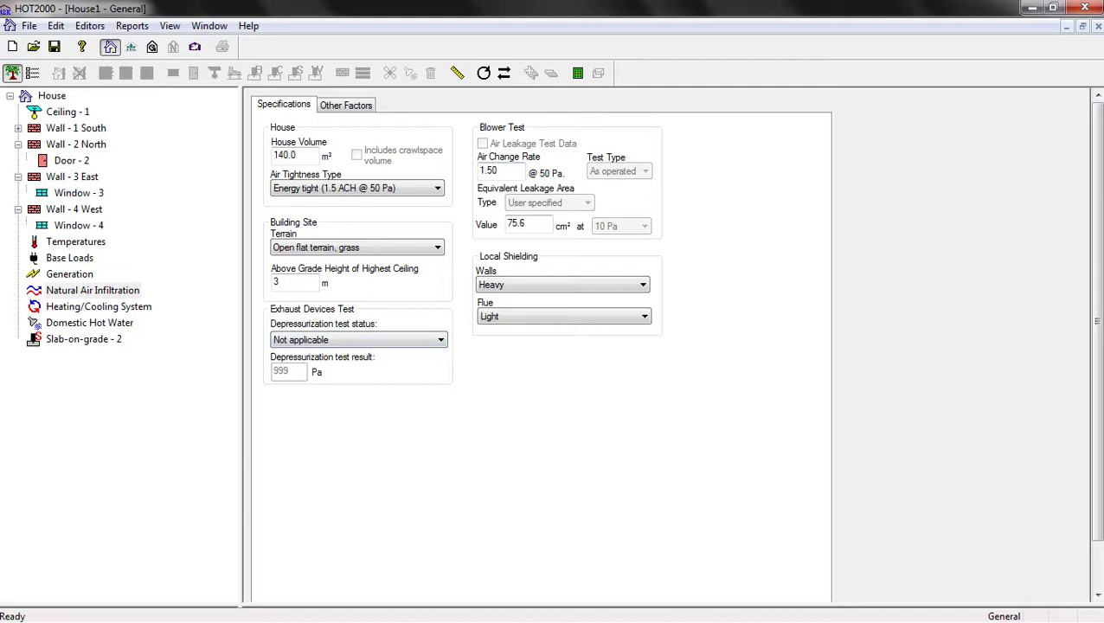
left_click(98, 306)
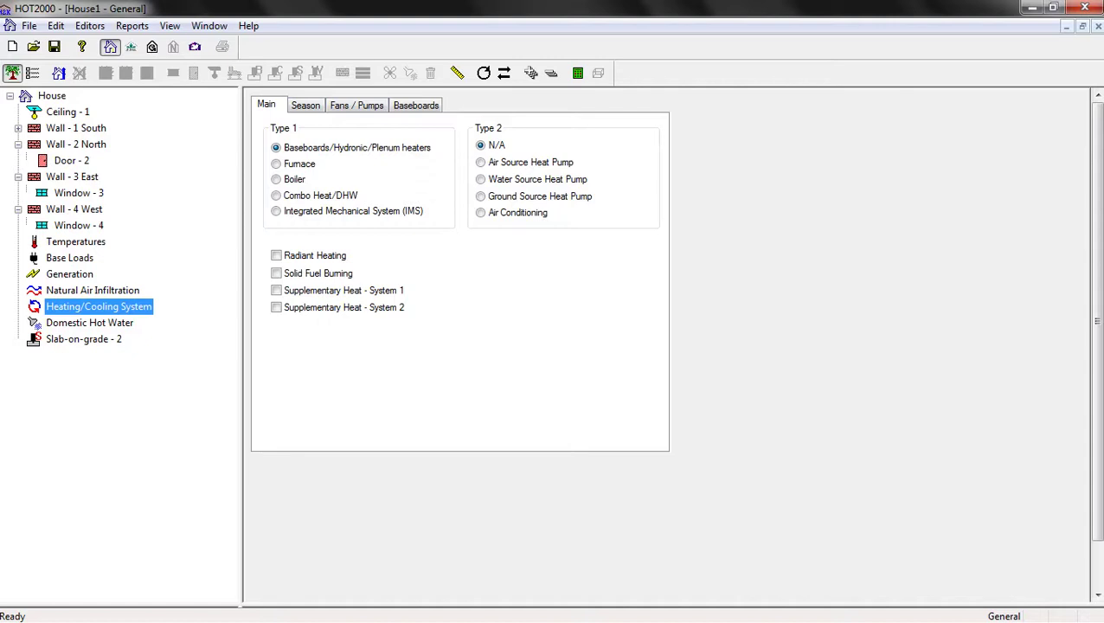
Set the cooling season start month to December, end month to April and design month to March
left_click(305, 105)
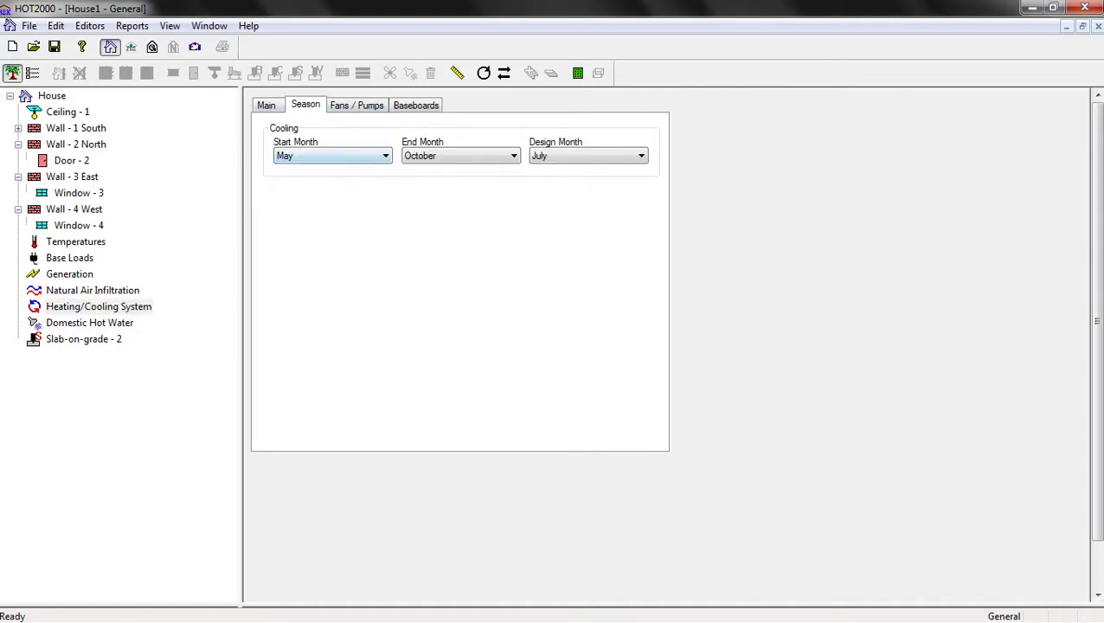
key("alt+Down")
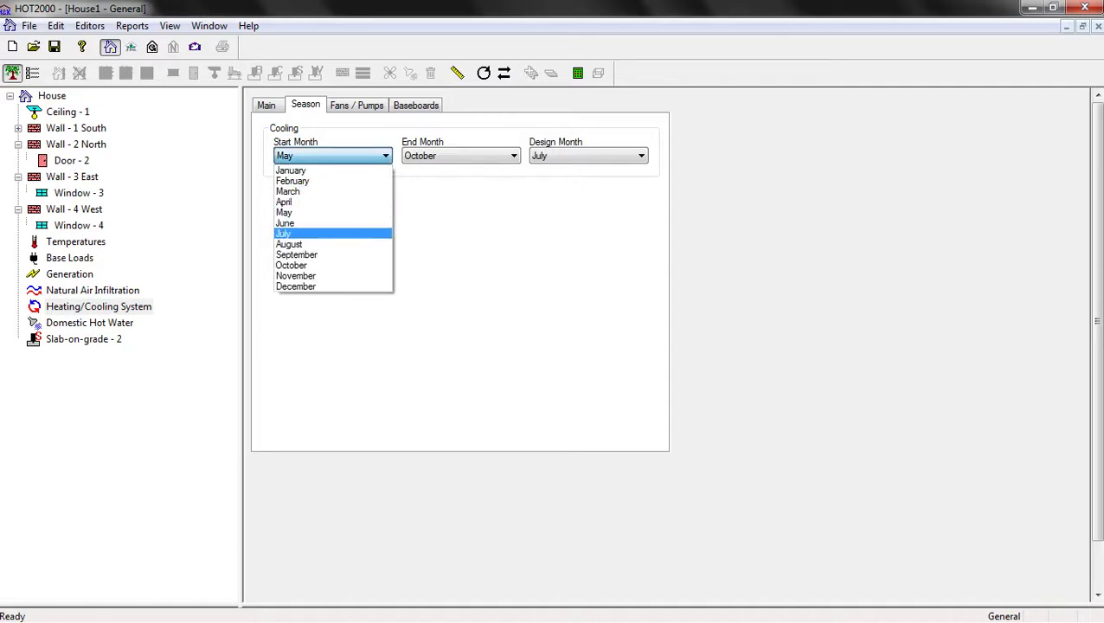
key("Down")
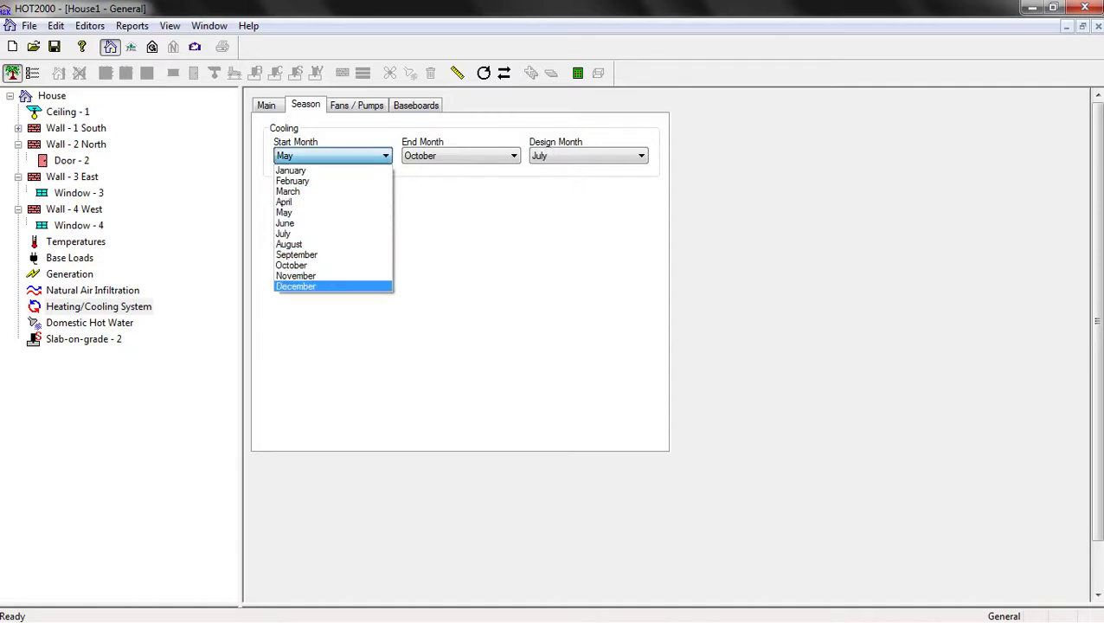
key("Return")
key("alt+Down")
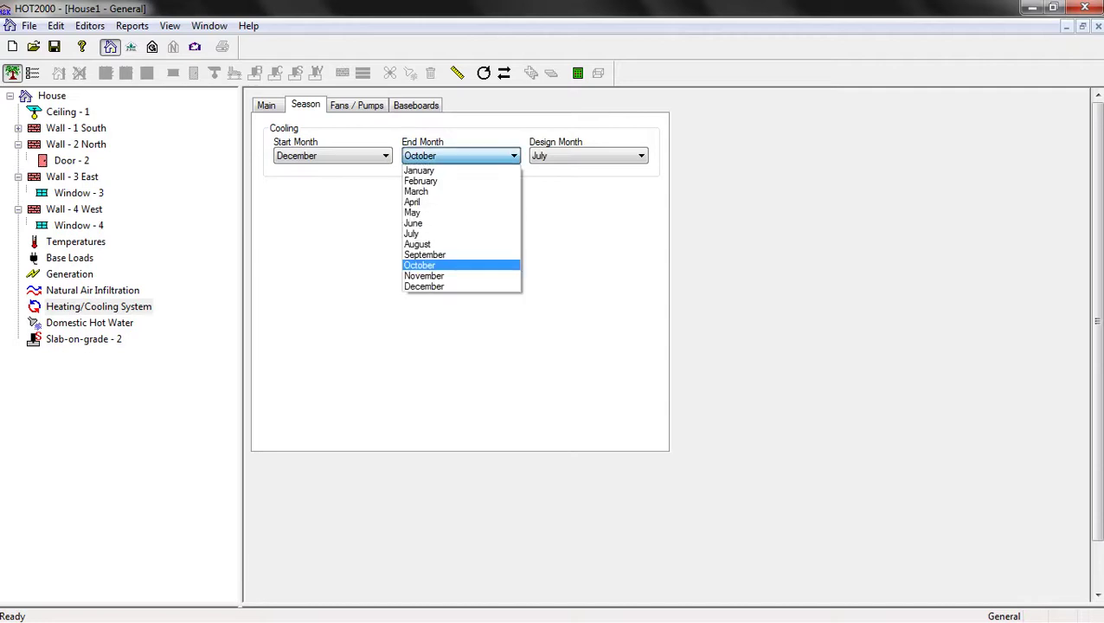
key("Up")
key("Up")
key("Up")
key("Up")
key("Up")
key("Up")
key("Down")
key("Up")
key("Up")
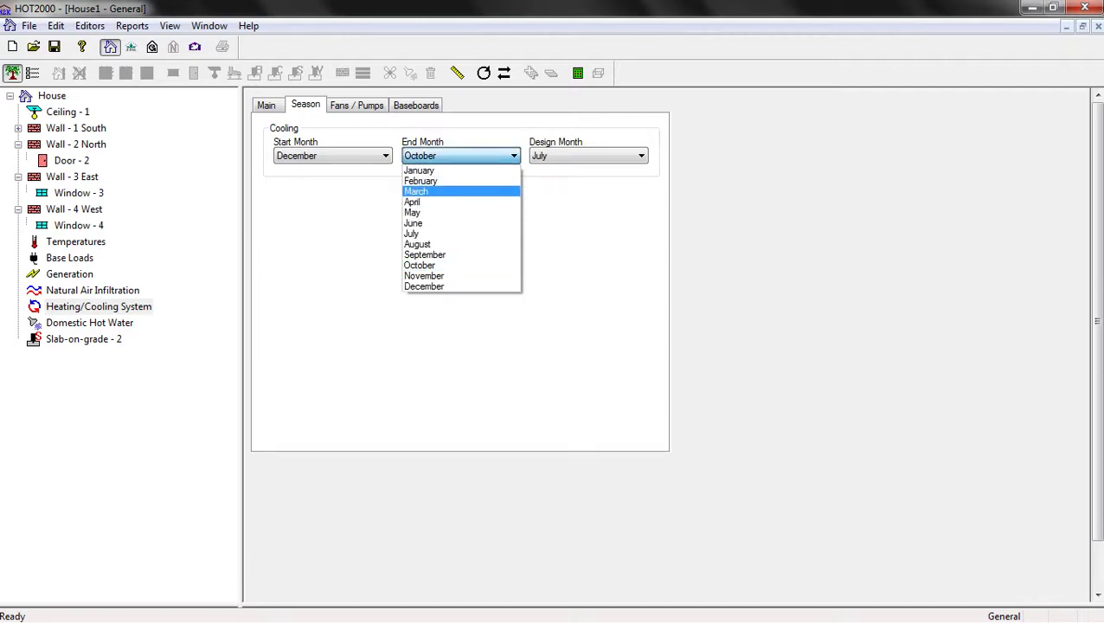
key("Down")
key("Return")
key("alt+Down")
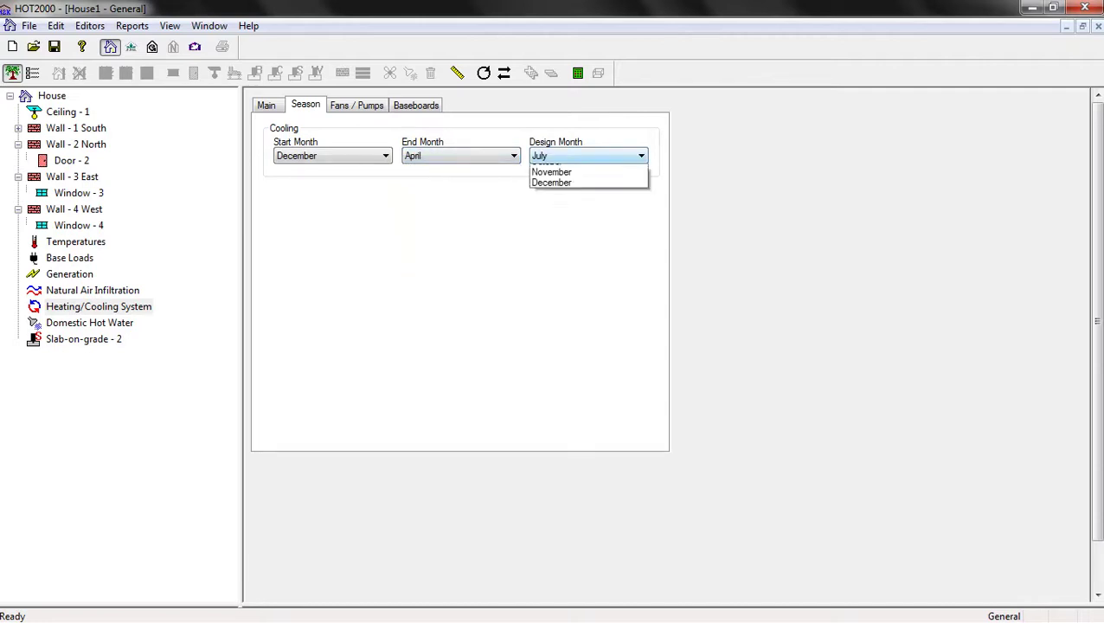
key("Up")
key("Up")
key("Up")
key("Up")
key("Down")
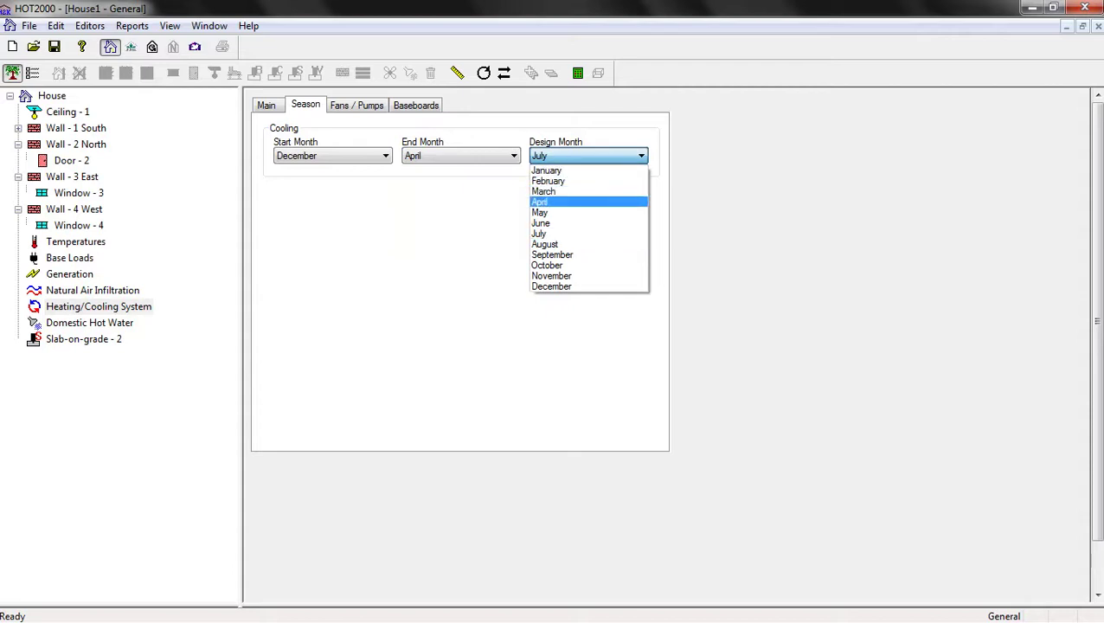
key("Up")
key("Return")
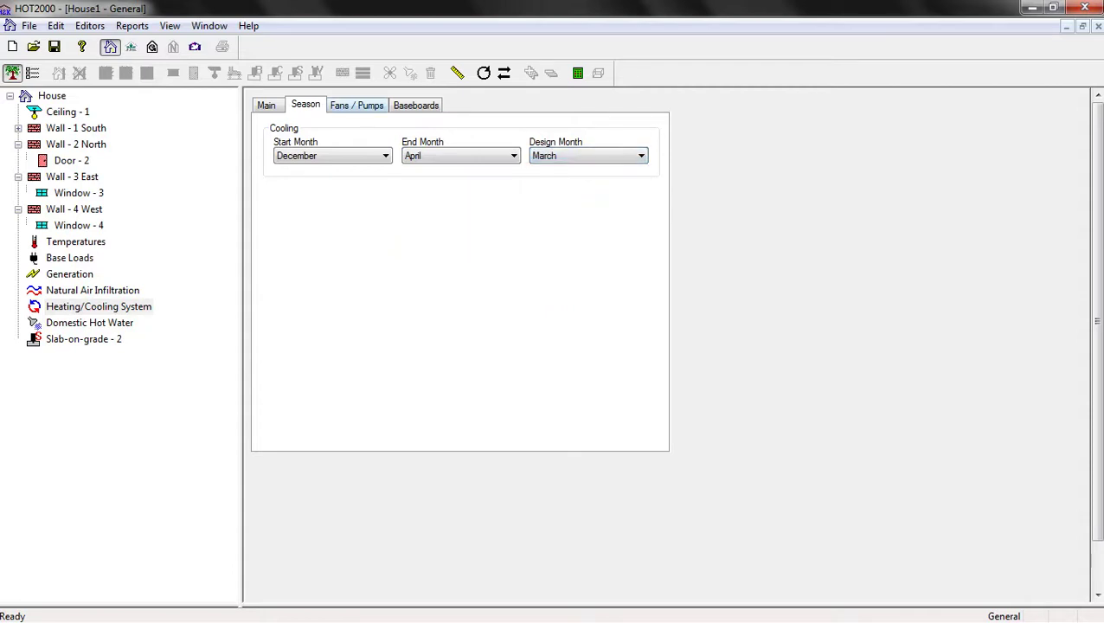
Review the Fans/Pumps and Baseboards tabs, leaving baseboard/hydronic/plenum heaters as Type 1
left_click(357, 104)
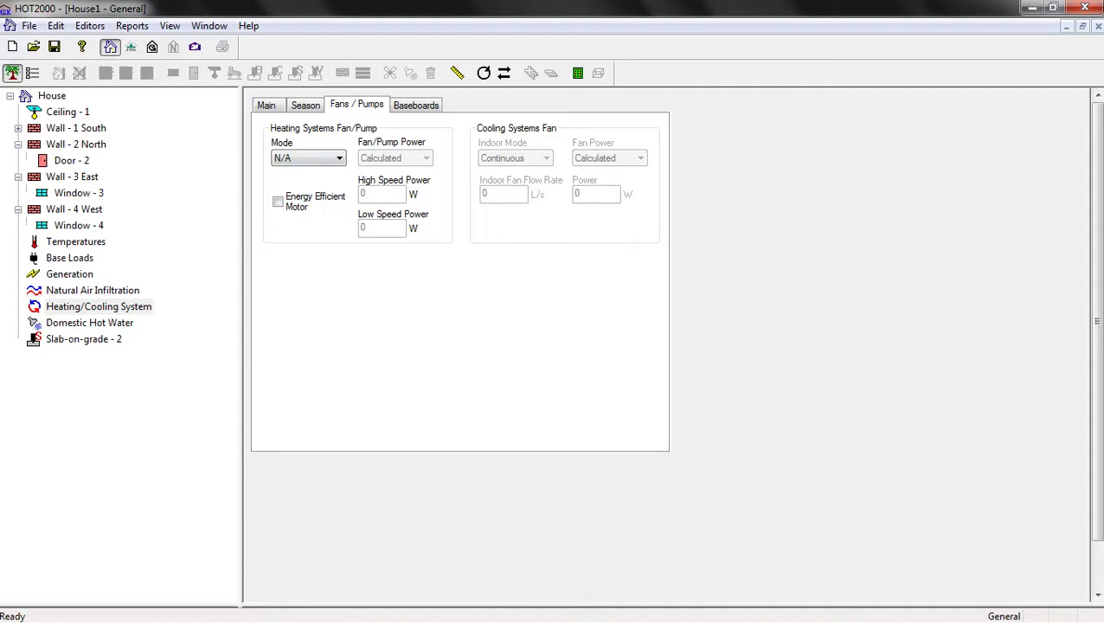
left_click(416, 104)
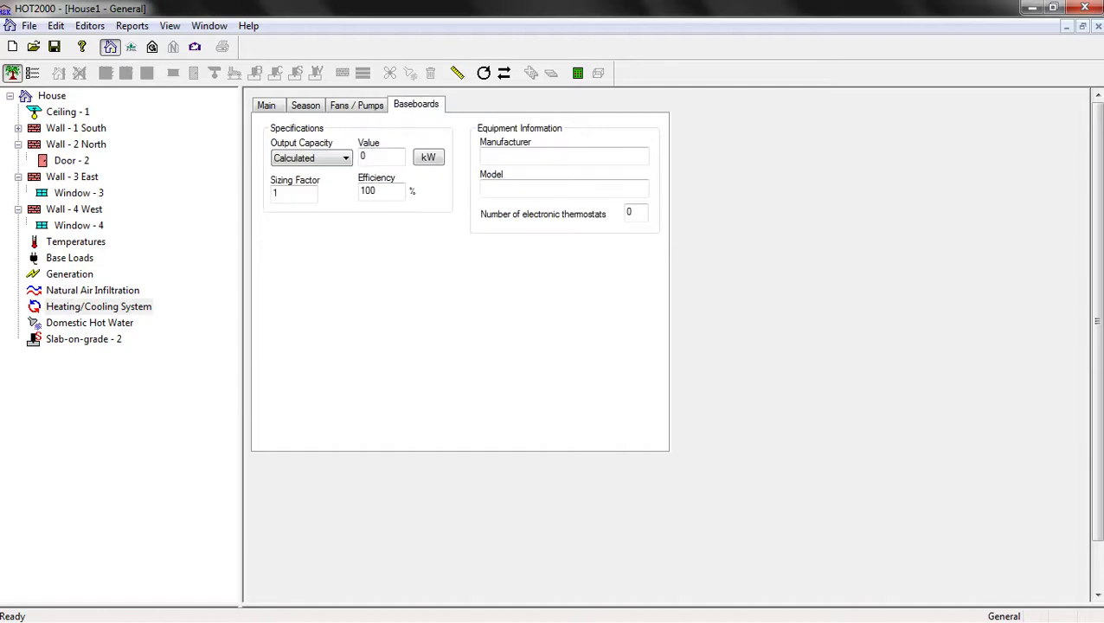
left_click(265, 105)
left_click(98, 306)
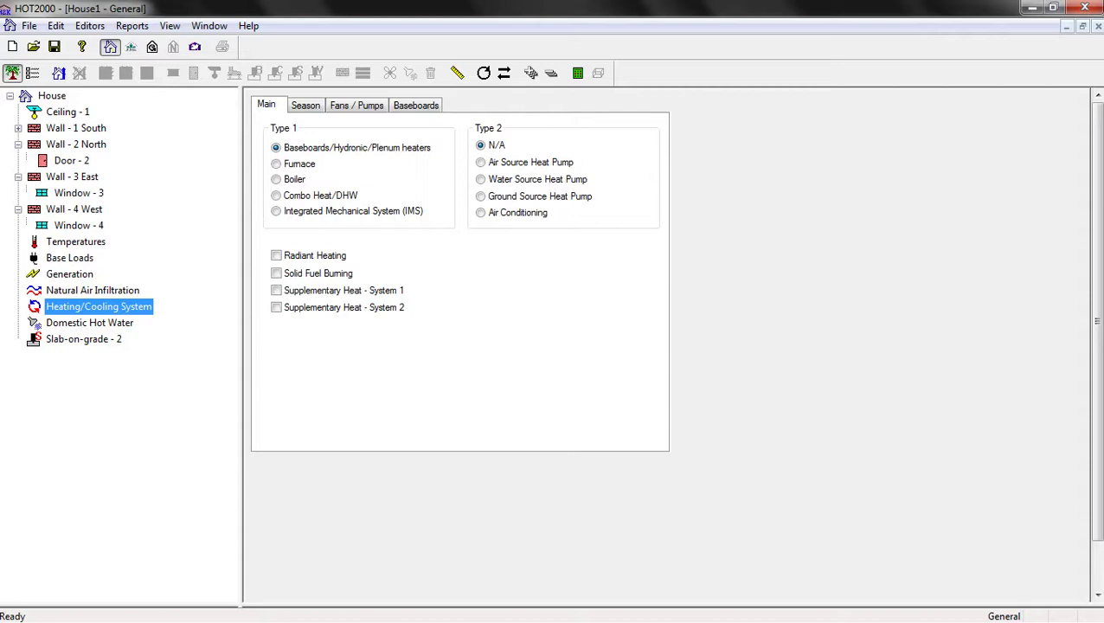
Review the secondary and primary hot water tabs, keeping the energy source Not applicable
left_click(89, 322)
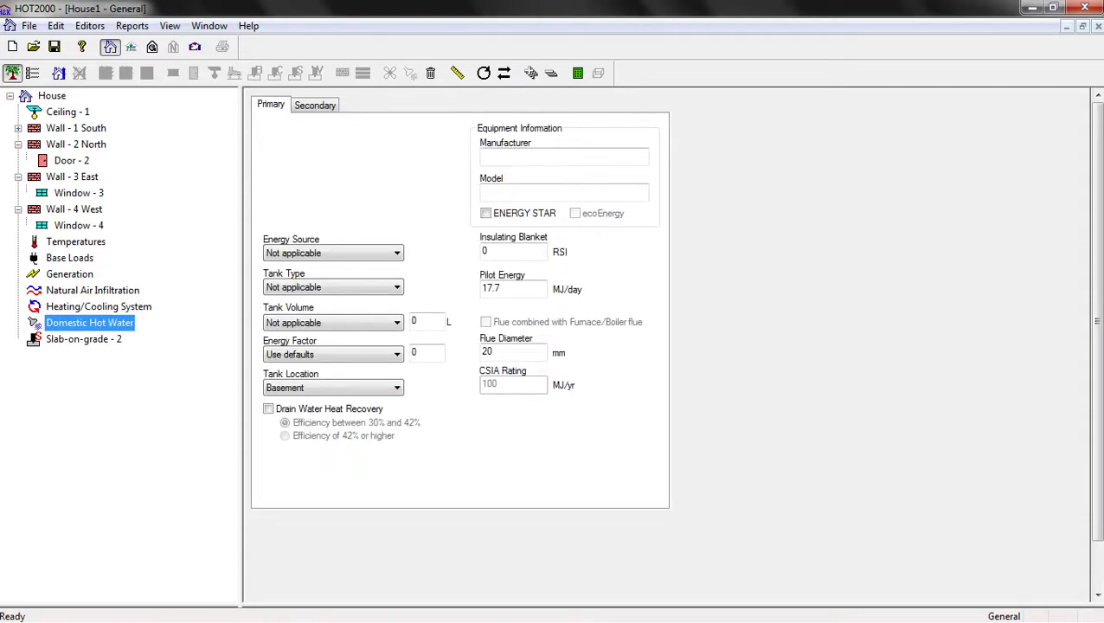
left_click(315, 105)
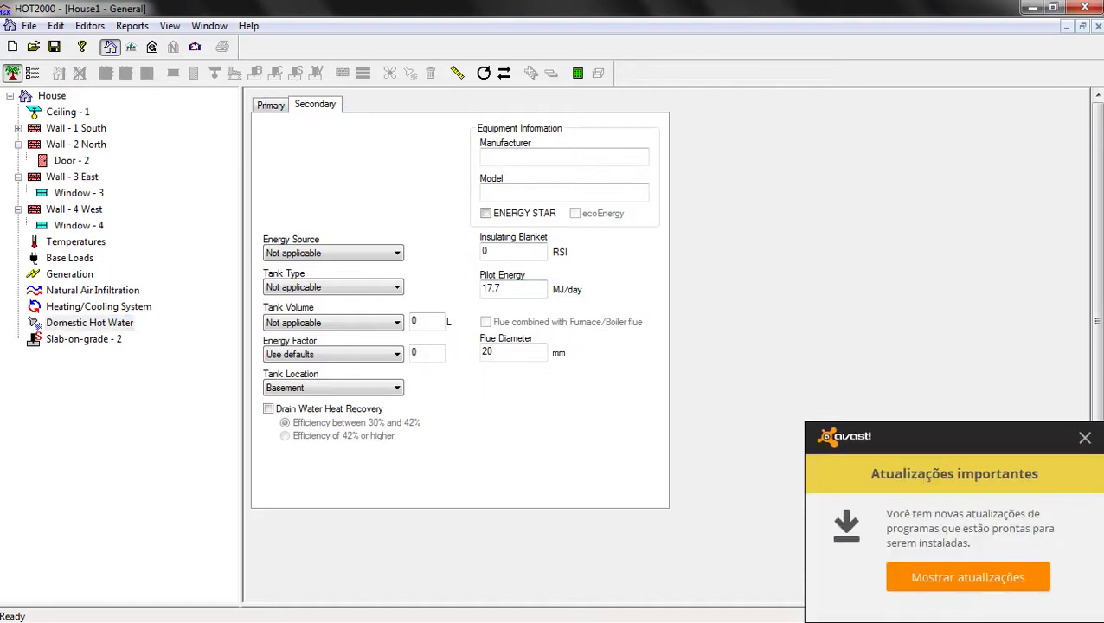
left_click(1085, 437)
left_click(270, 105)
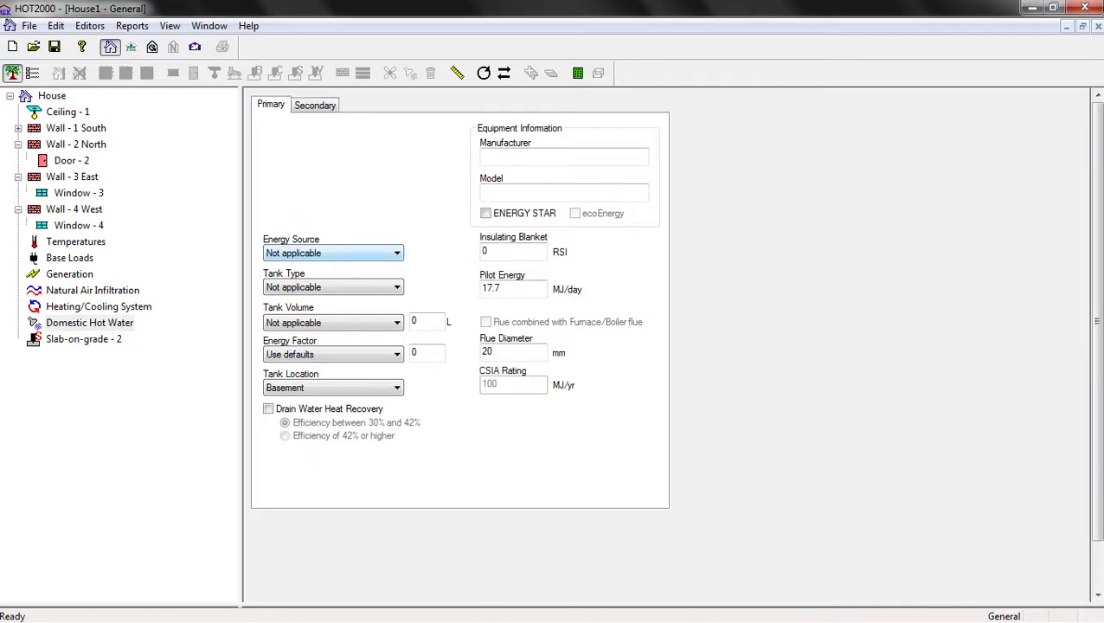
left_click(396, 252)
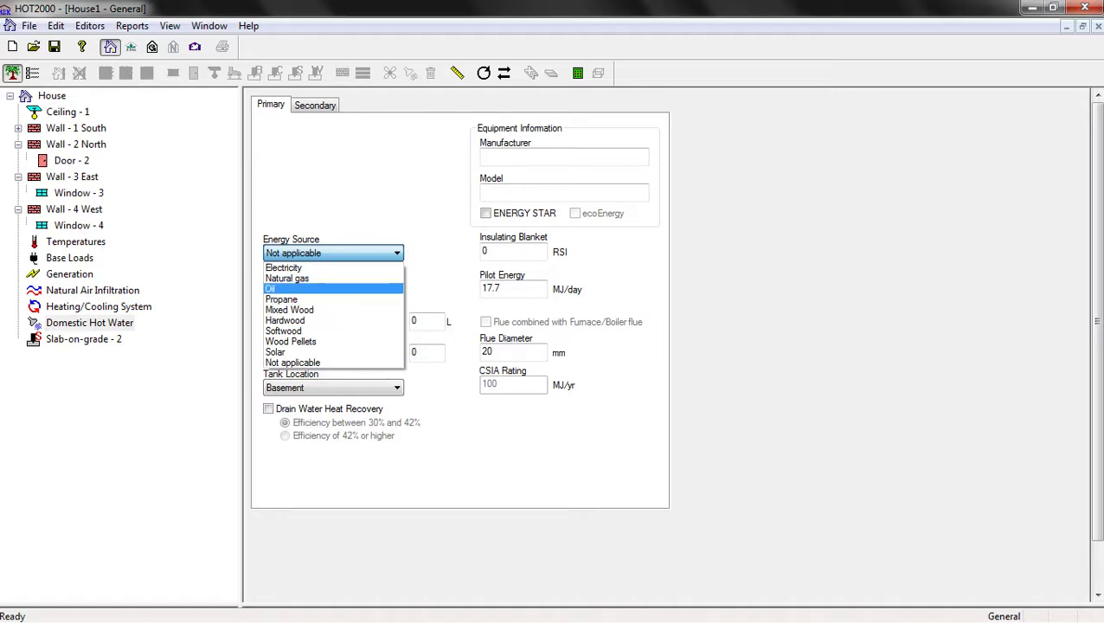
key("Escape")
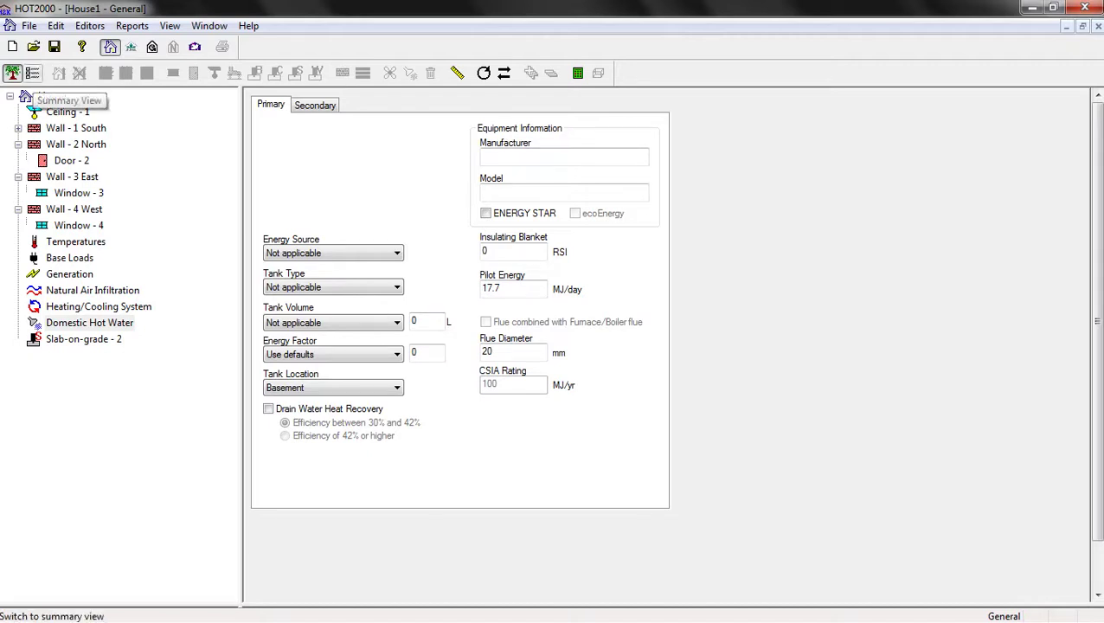
In the summary view, review the ceilings, the four windows and the two doors
left_click(32, 73)
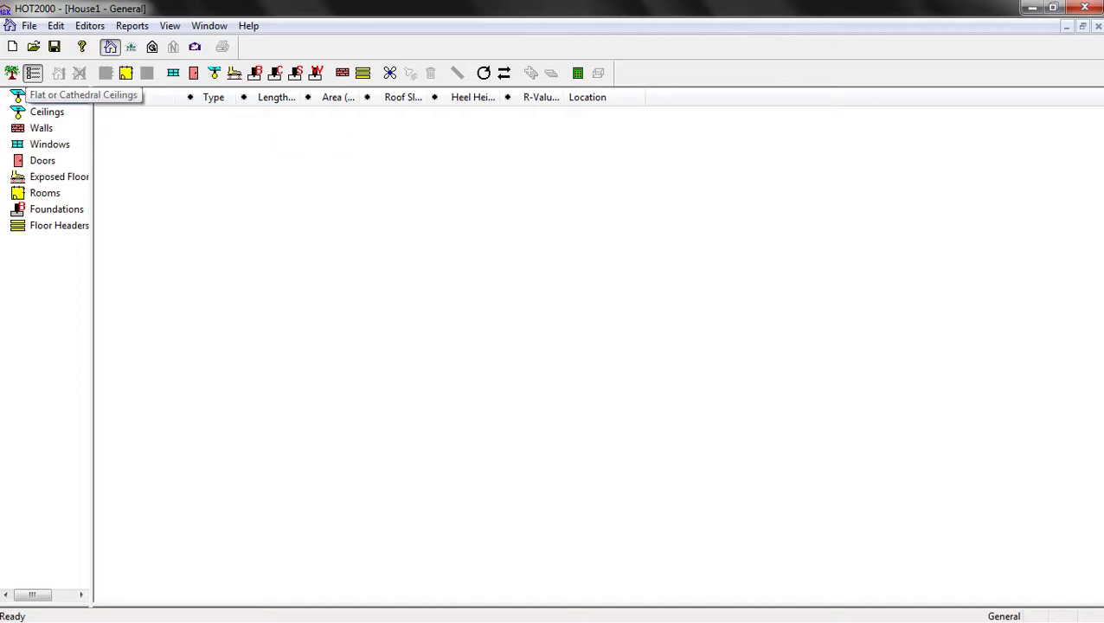
left_click(59, 95)
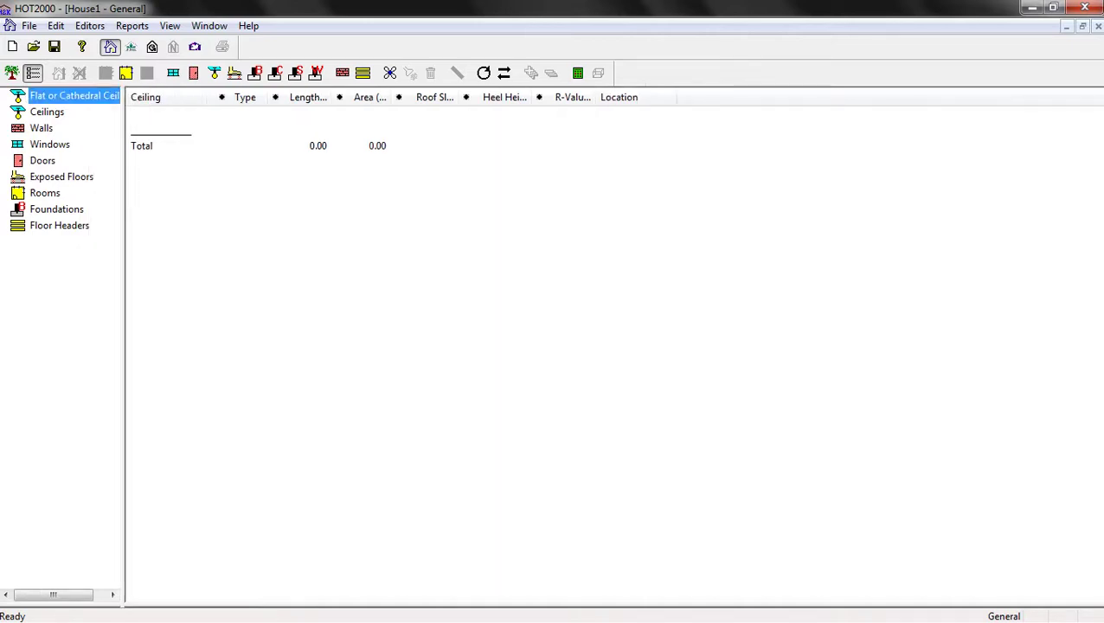
left_click(47, 111)
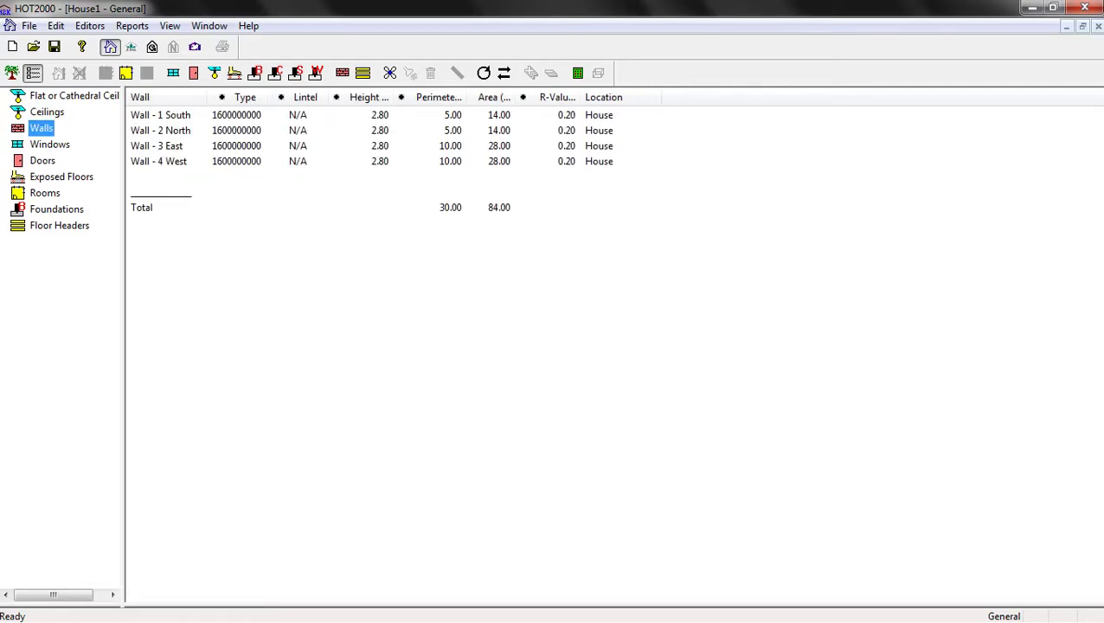
left_click(49, 144)
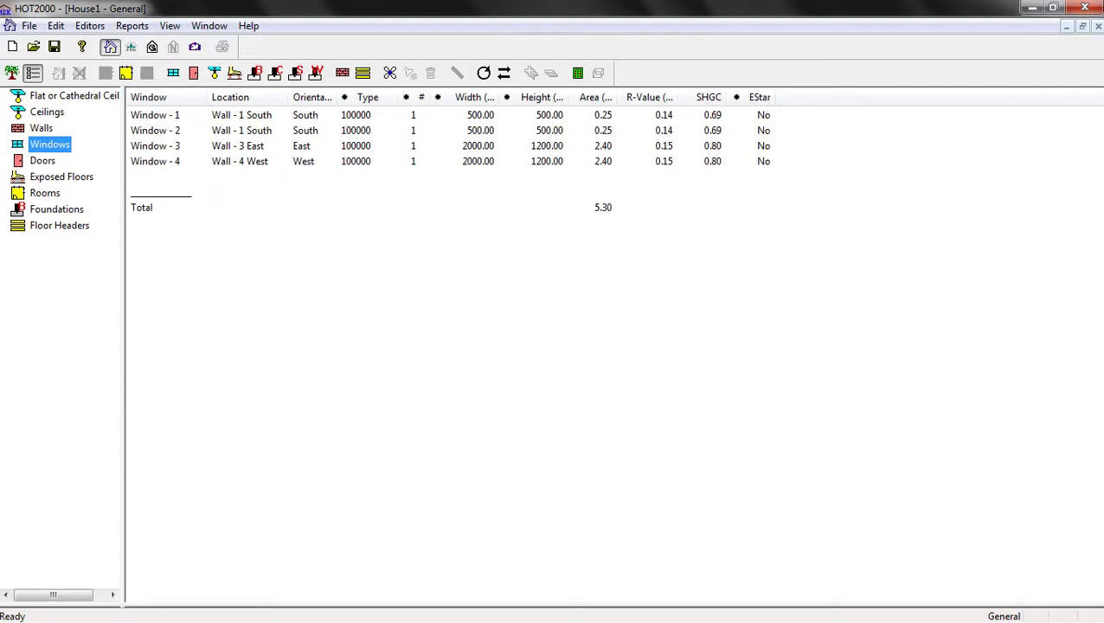
left_click(42, 160)
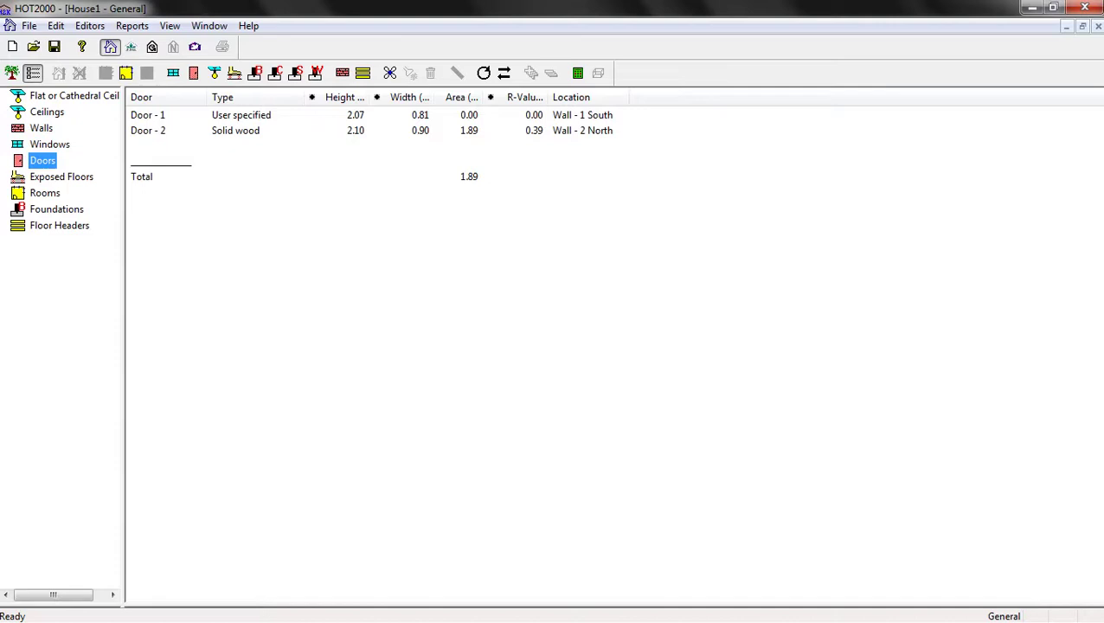
Delete Door - 1, leaving only the solid wood Door - 2
left_click(272, 115)
right_click(272, 115)
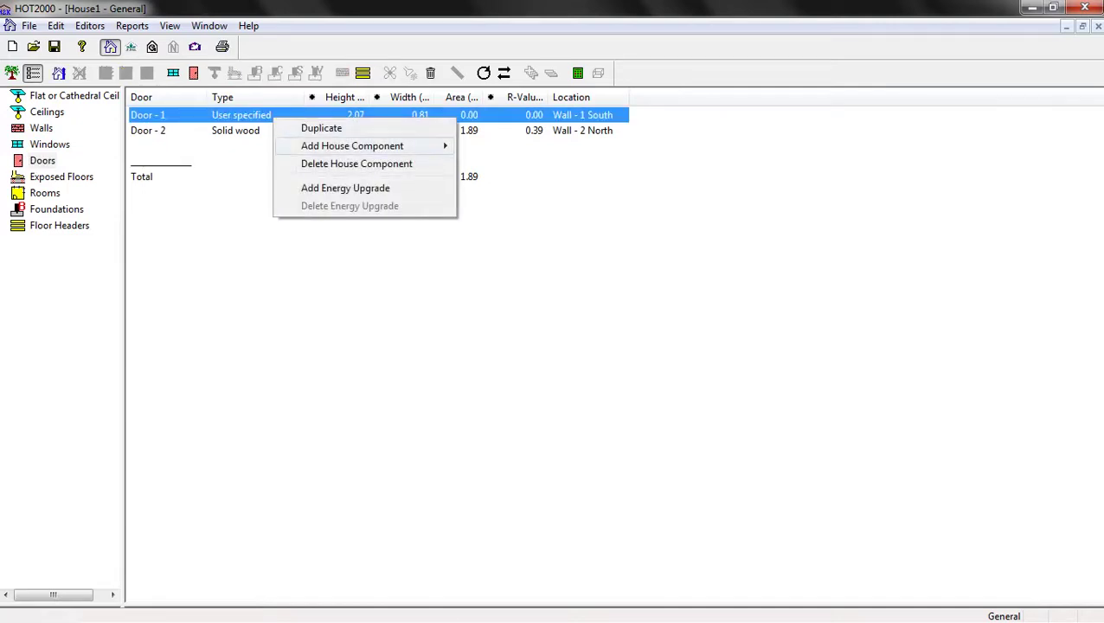
left_click(356, 164)
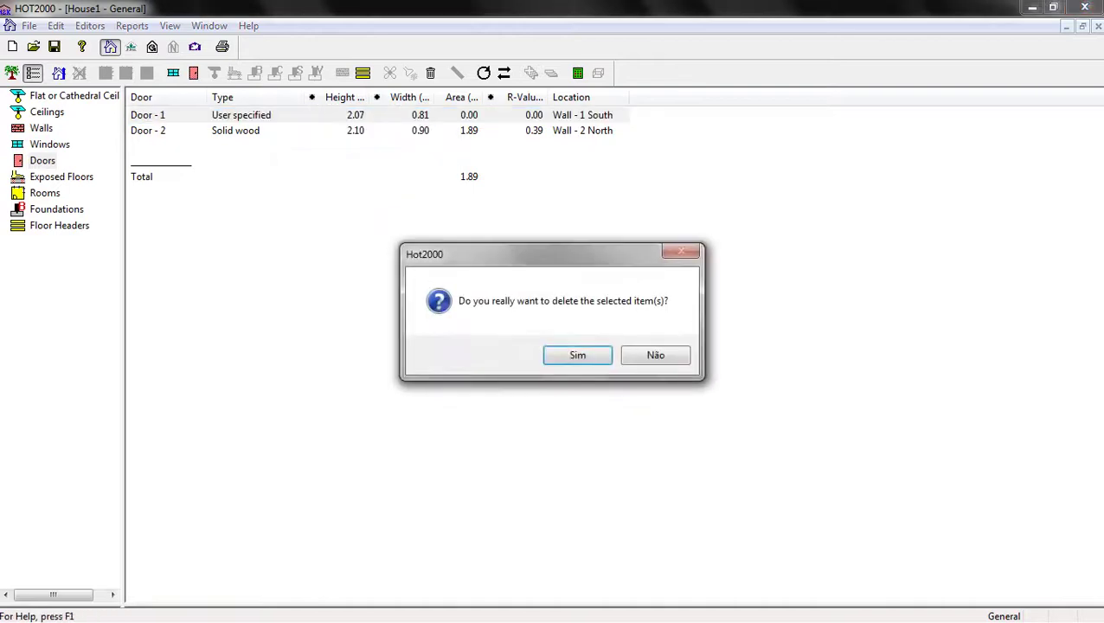
left_click(577, 355)
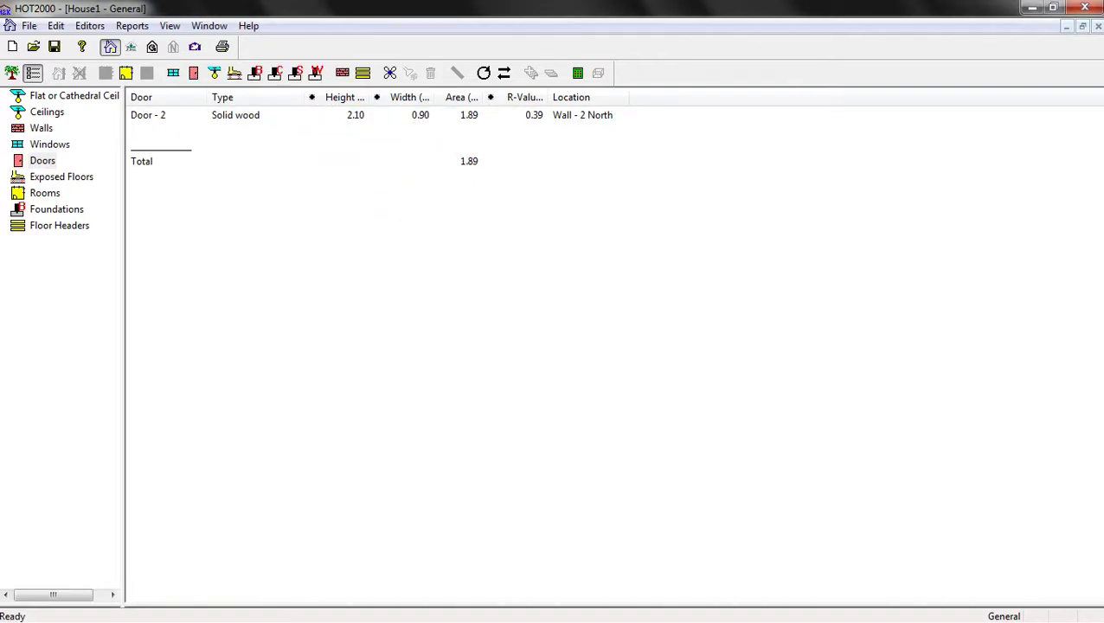
left_click(61, 177)
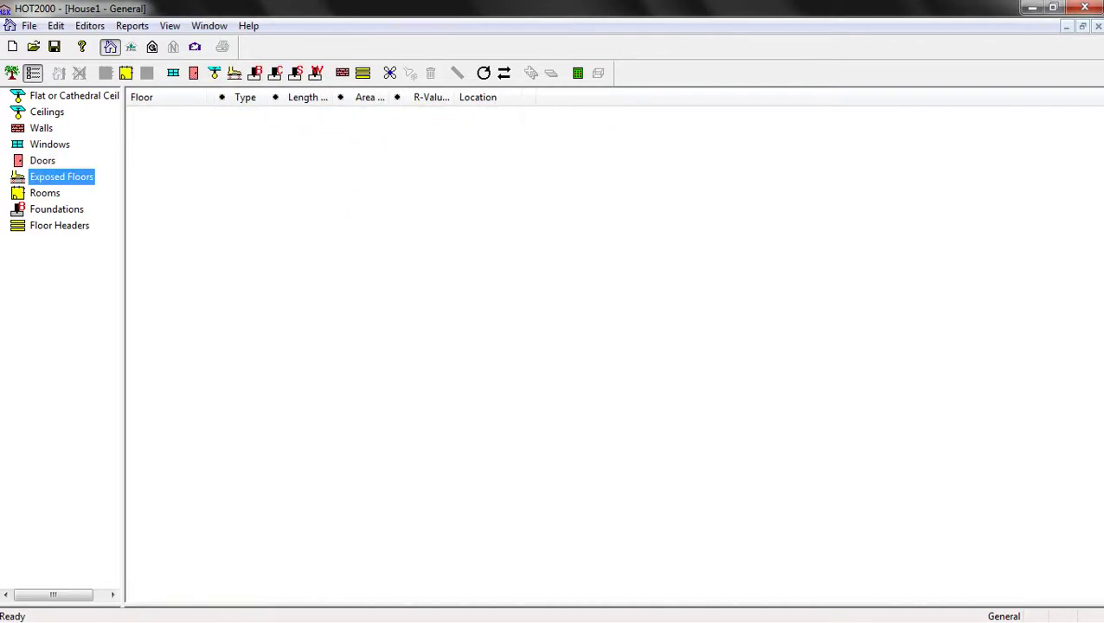
Check the rooms, foundations and floor headers lists, then return to the tree view
left_click(45, 193)
left_click(57, 209)
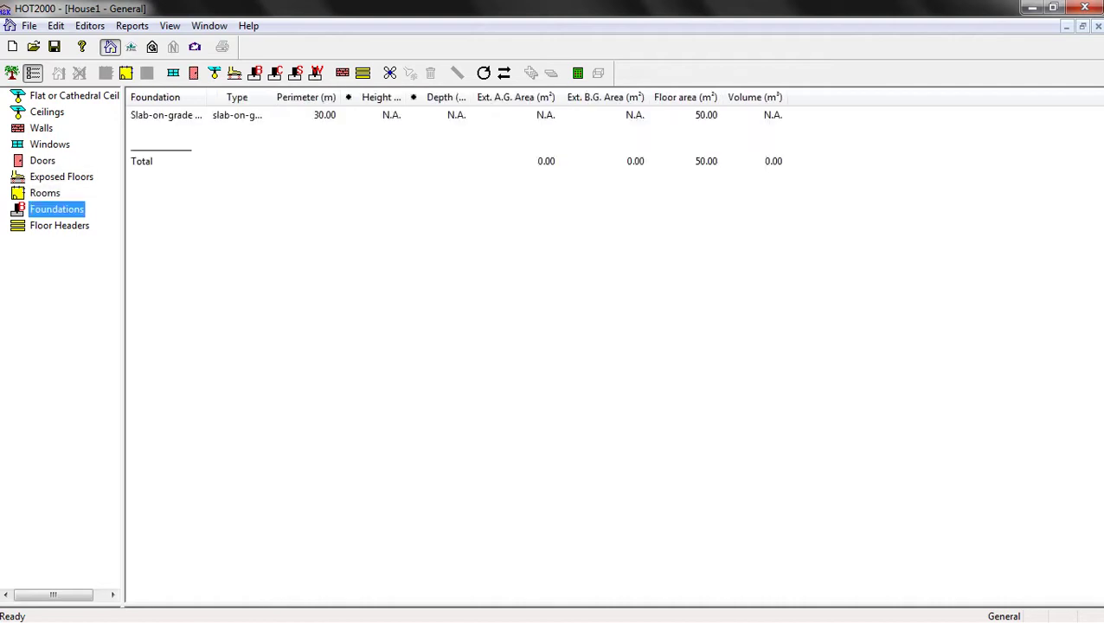
left_click(59, 225)
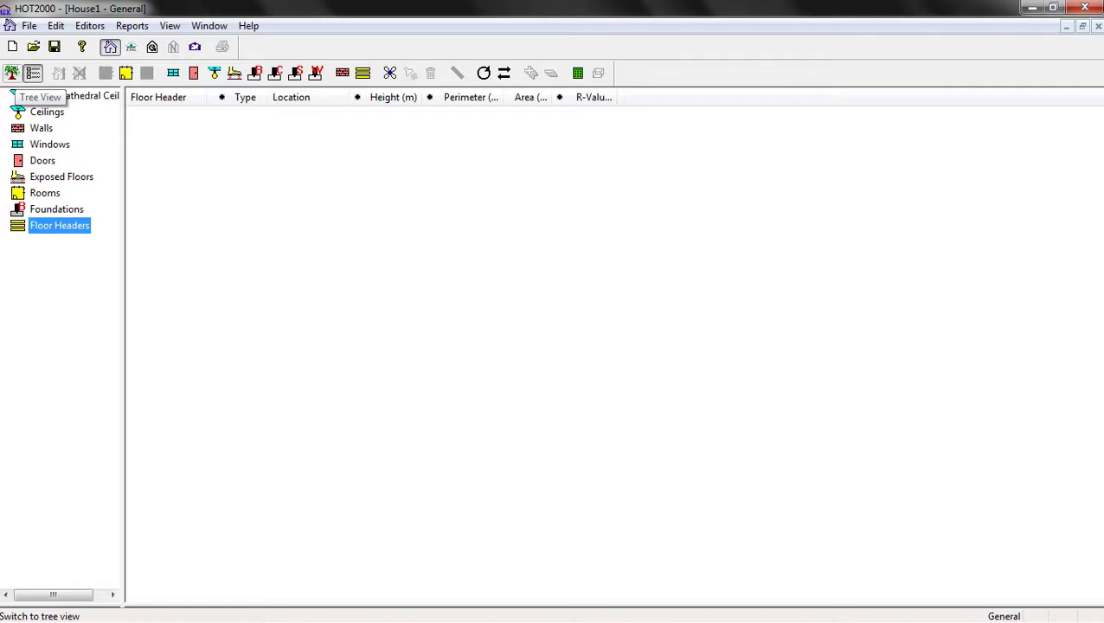
left_click(12, 73)
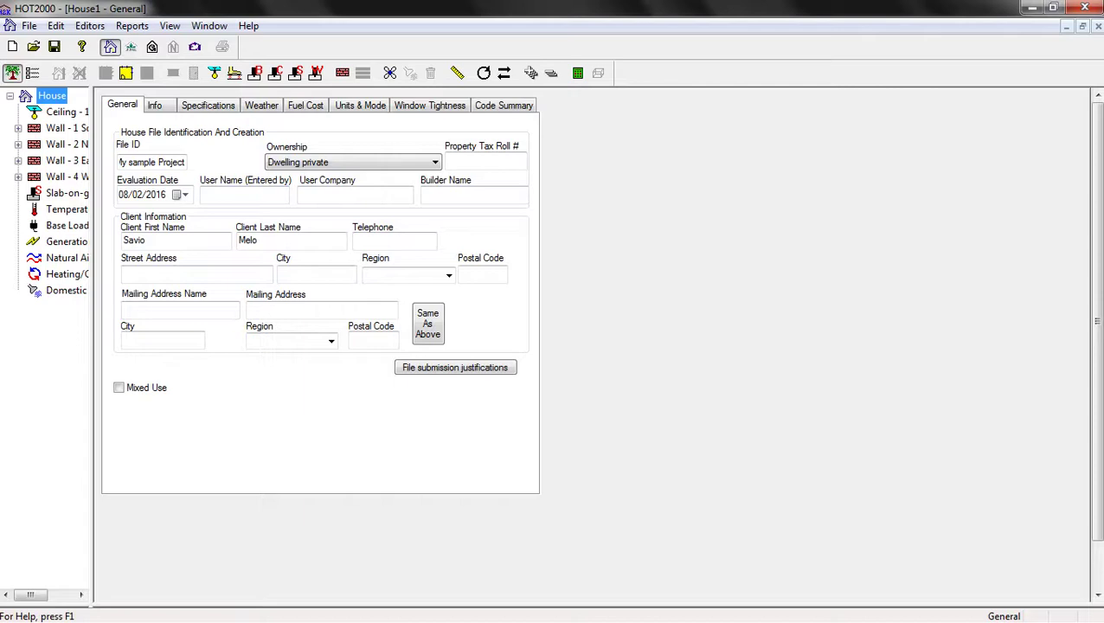
Generate the Full House Report from the Reports menu and start reading it
key("alt+r")
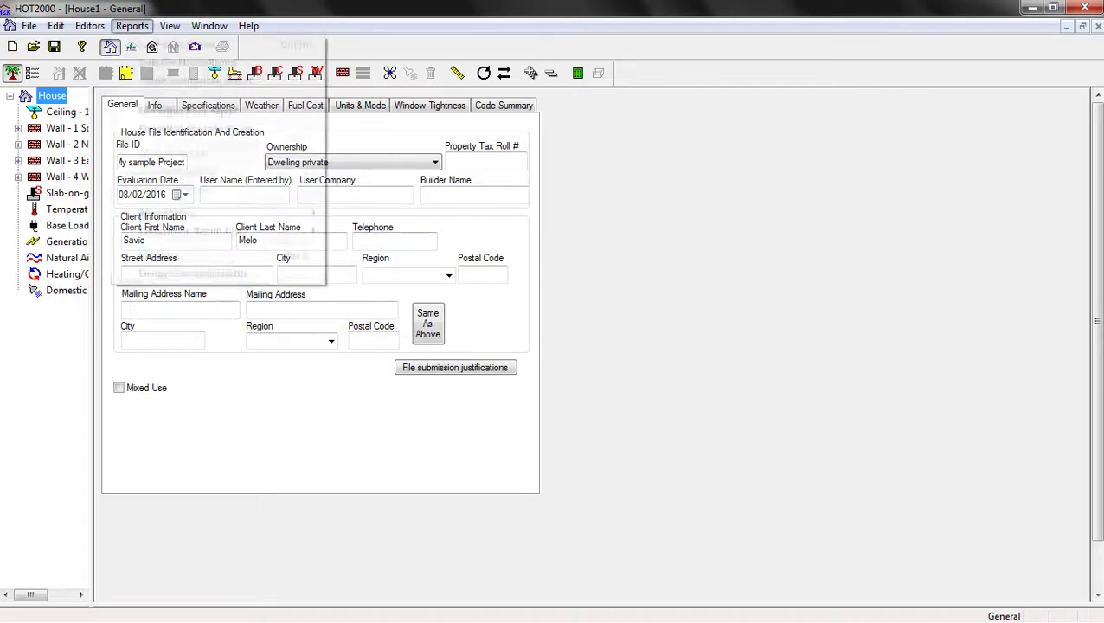
key("Down")
key("Return")
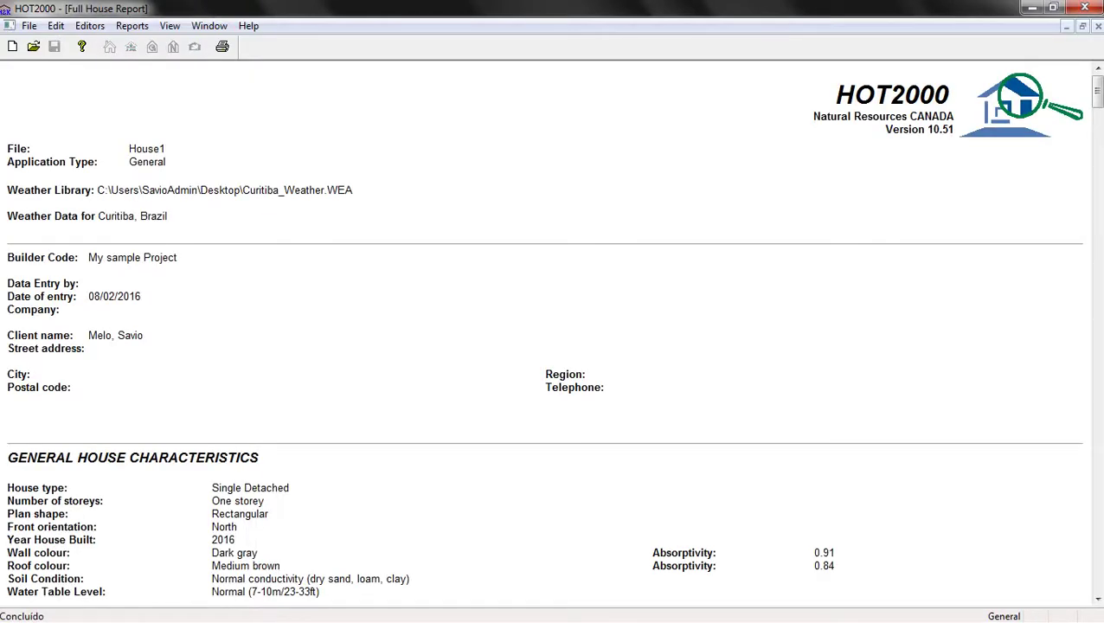
scroll(553, 333, "down", 6)
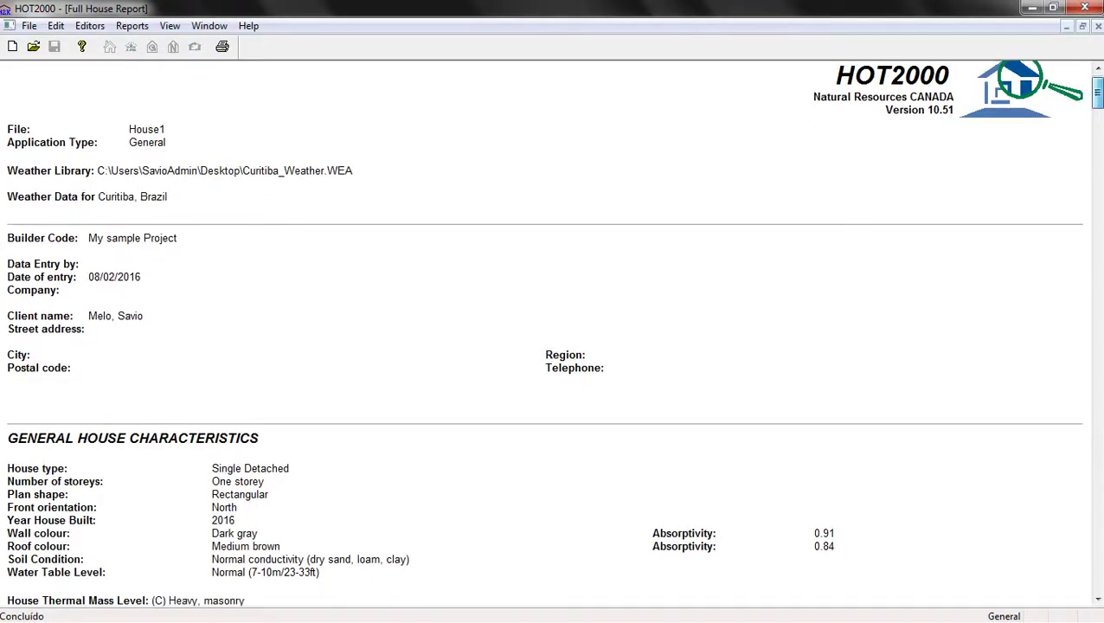
scroll(553, 333, "down", 7)
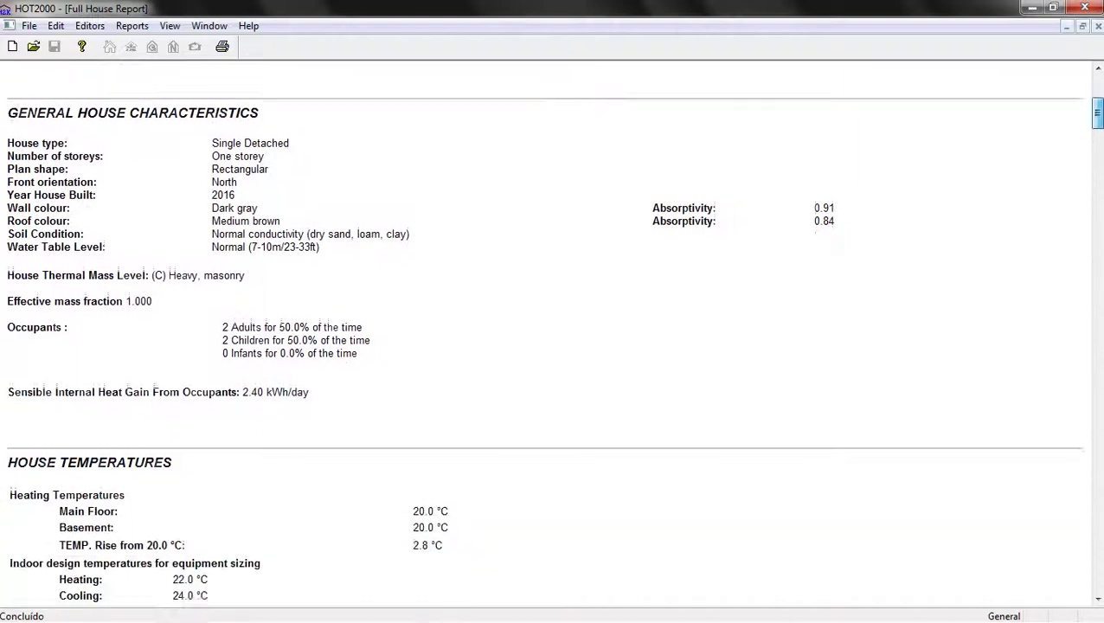
scroll(553, 333, "down", 5)
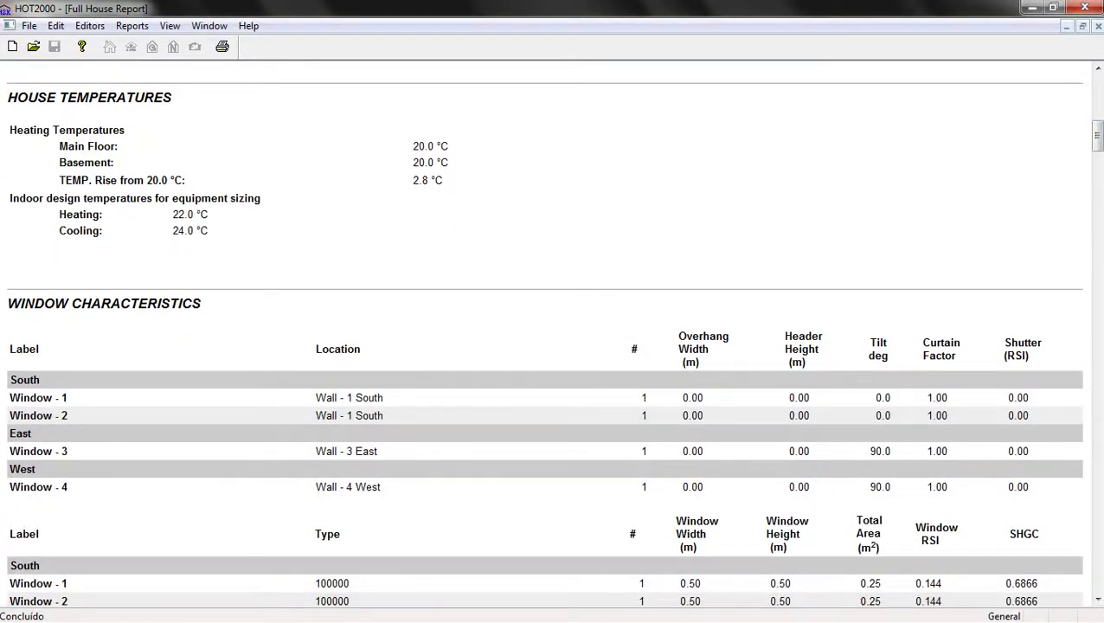
scroll(554, 333, "down", 4)
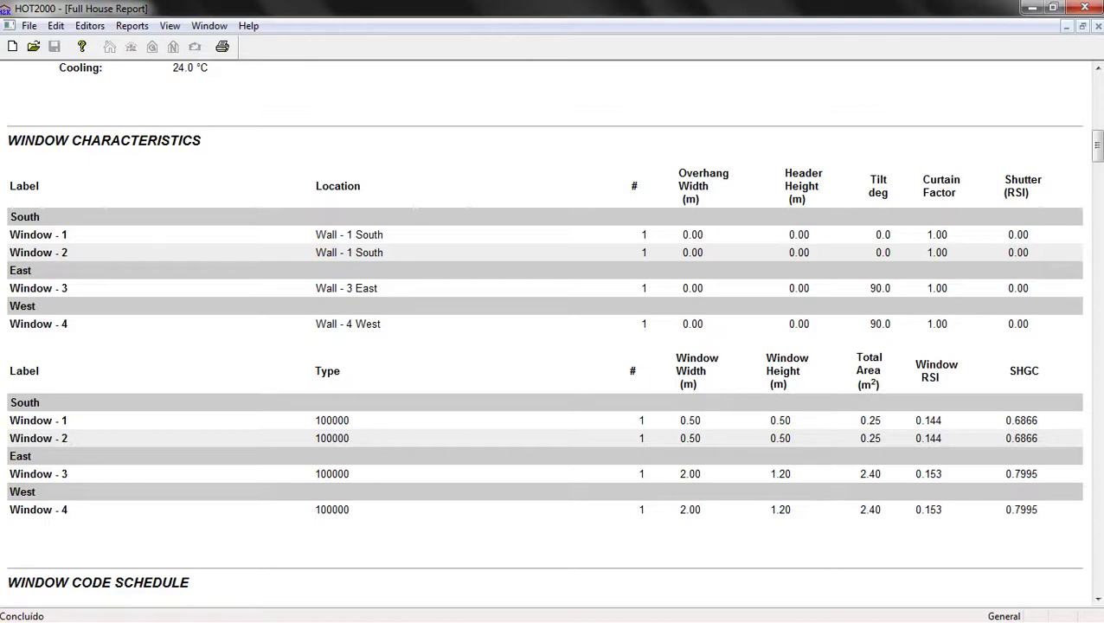
scroll(554, 333, "down", 7)
scroll(554, 333, "down", 7)
Scroll through the report down to the monthly and foundation energy profiles
scroll(554, 333, "up", 2)
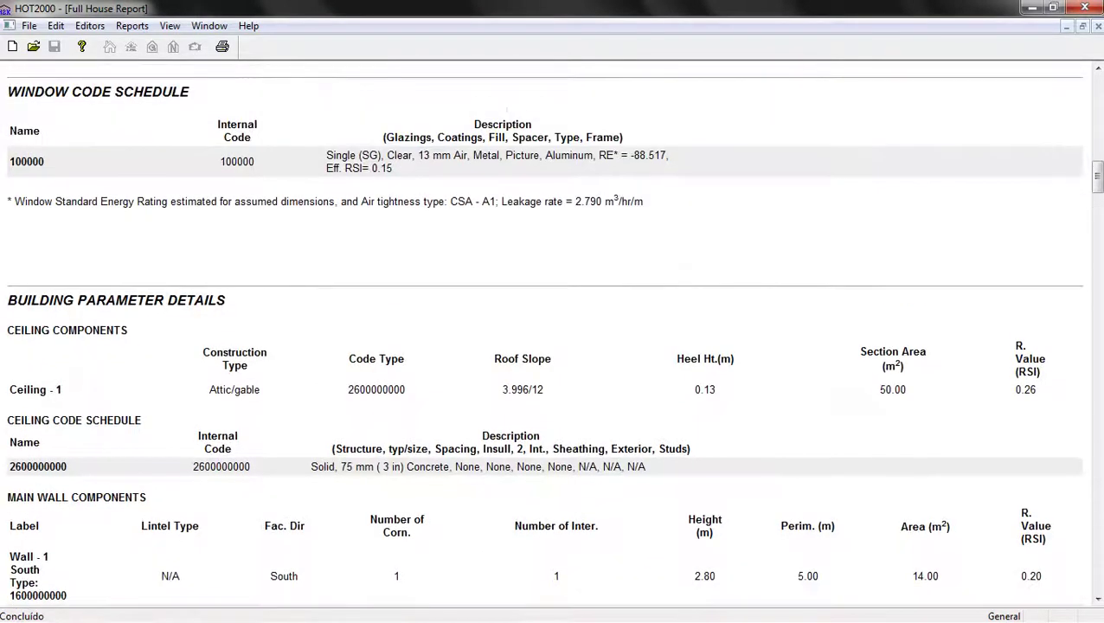
scroll(554, 333, "down", 20)
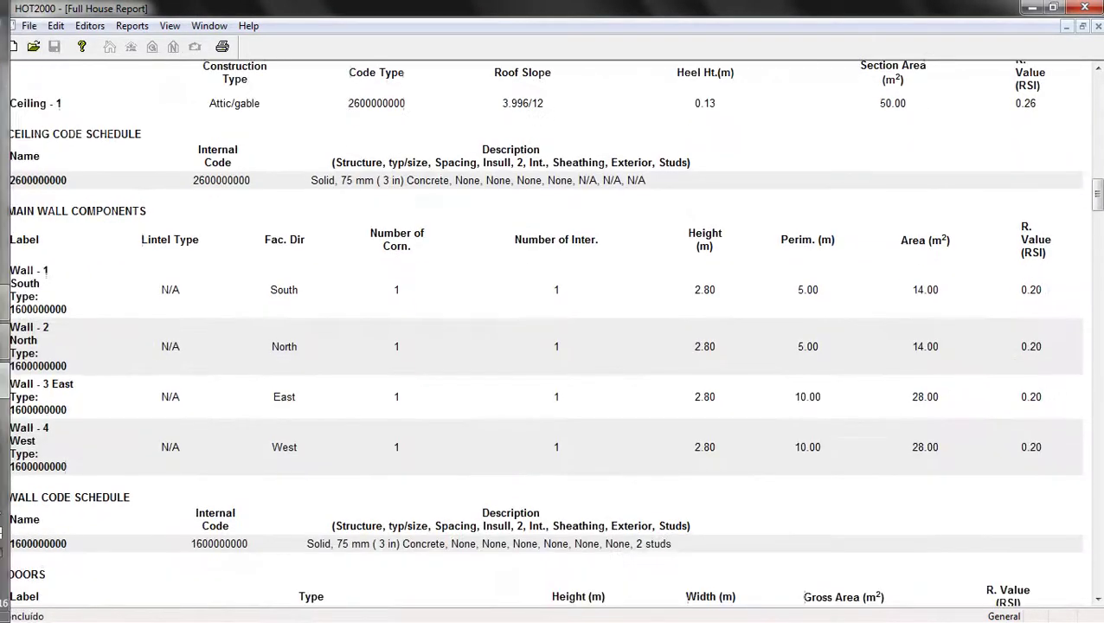
scroll(553, 333, "down", 18)
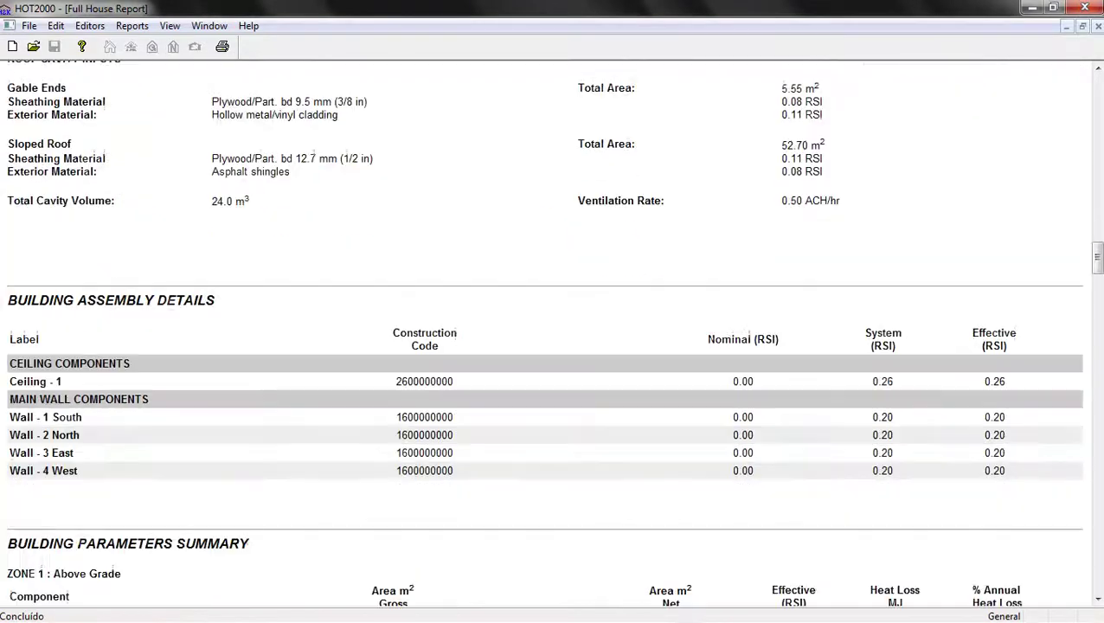
scroll(553, 333, "up", 2)
scroll(553, 333, "down", 8)
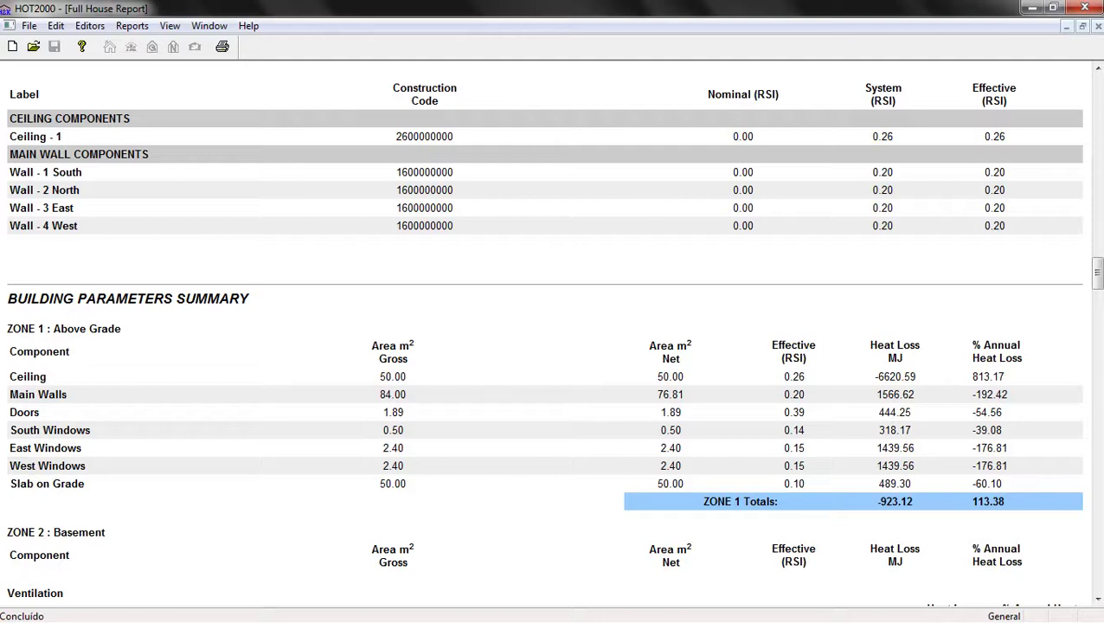
scroll(554, 333, "down", 18)
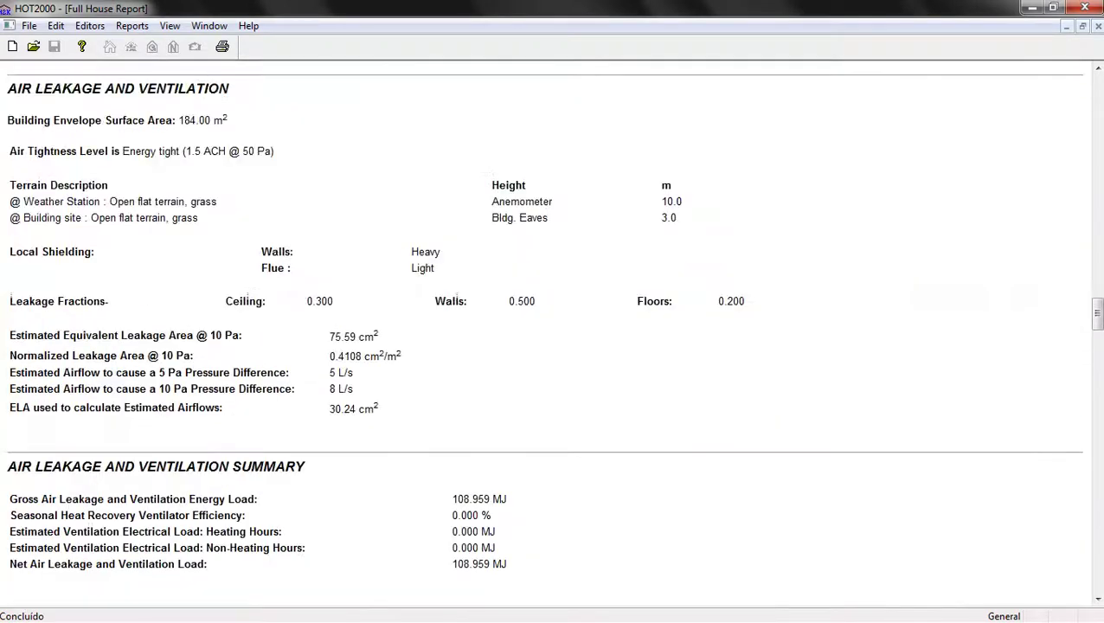
scroll(554, 333, "down", 16)
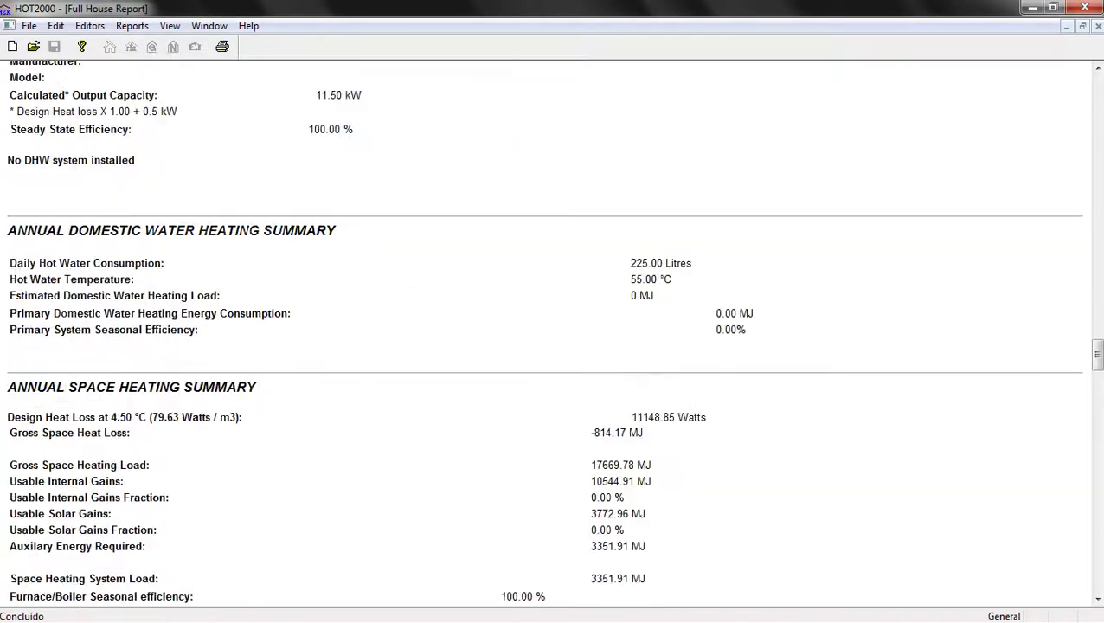
scroll(554, 334, "down", 3)
scroll(554, 333, "down", 7)
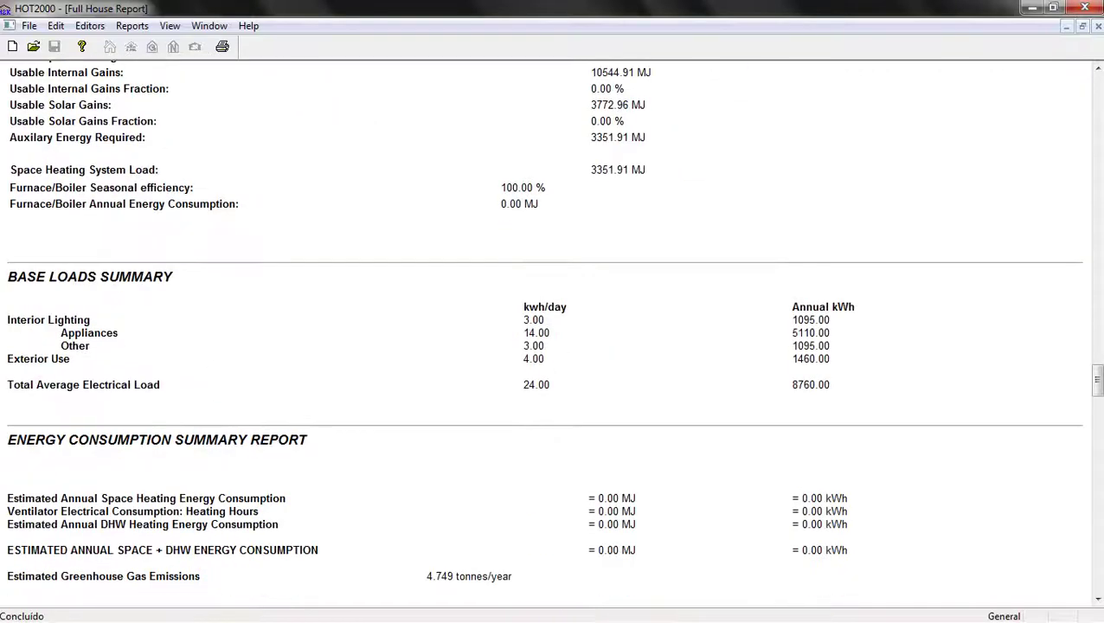
scroll(553, 333, "down", 6)
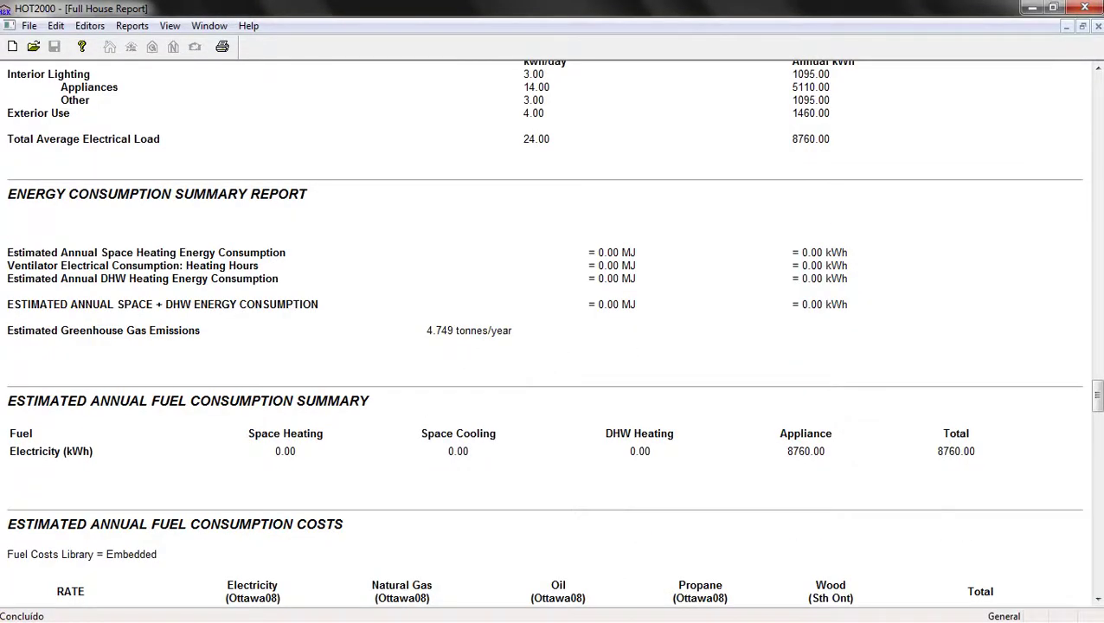
scroll(554, 333, "down", 4)
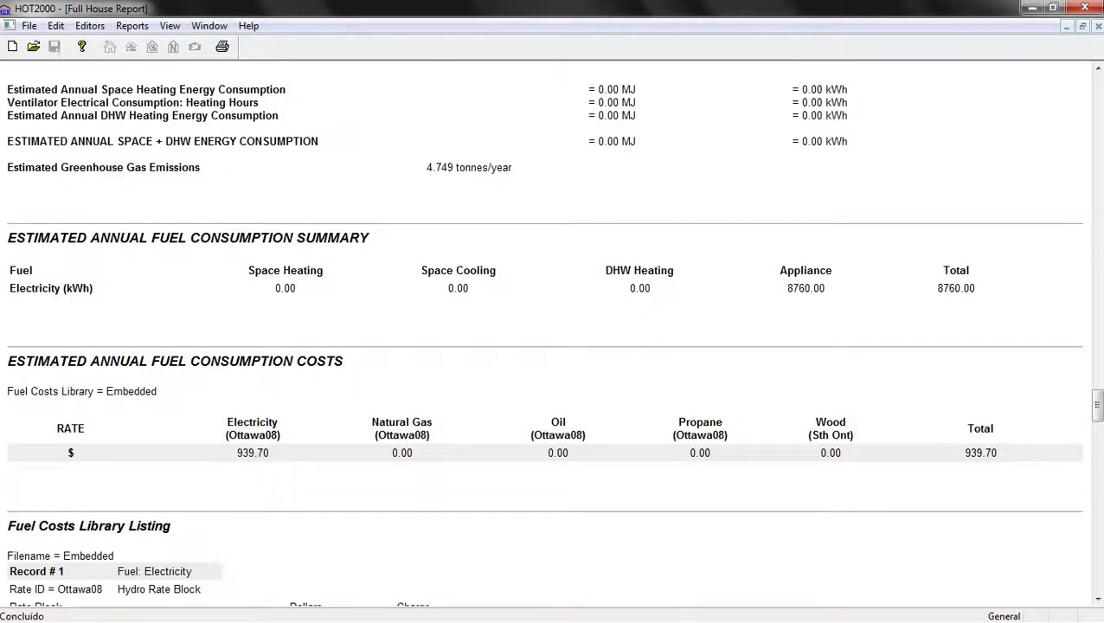
scroll(553, 333, "down", 20)
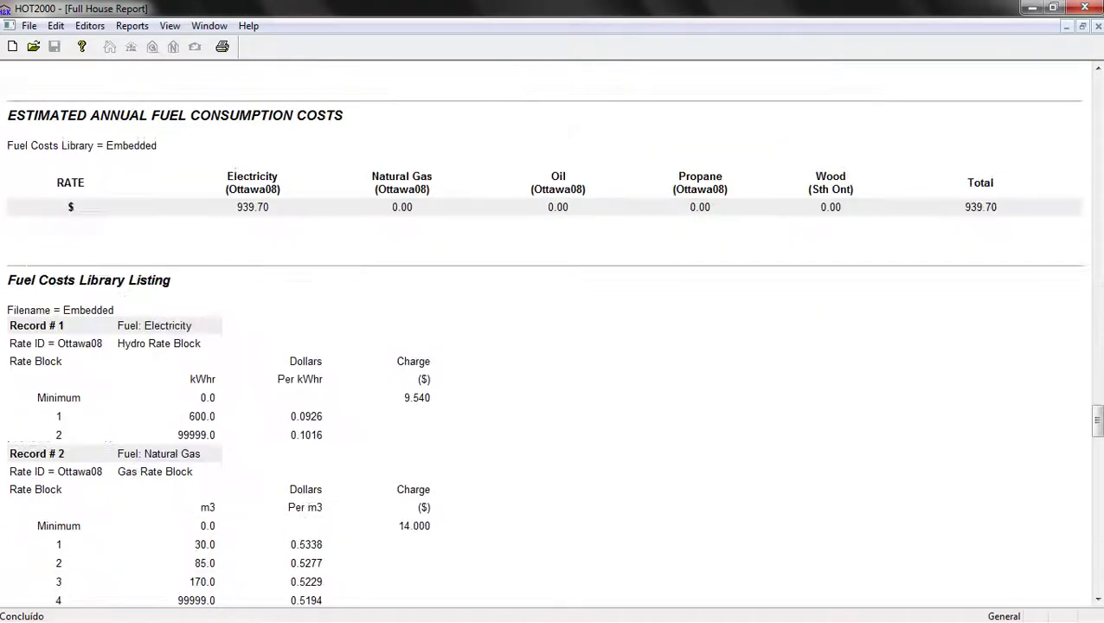
scroll(553, 333, "down", 6)
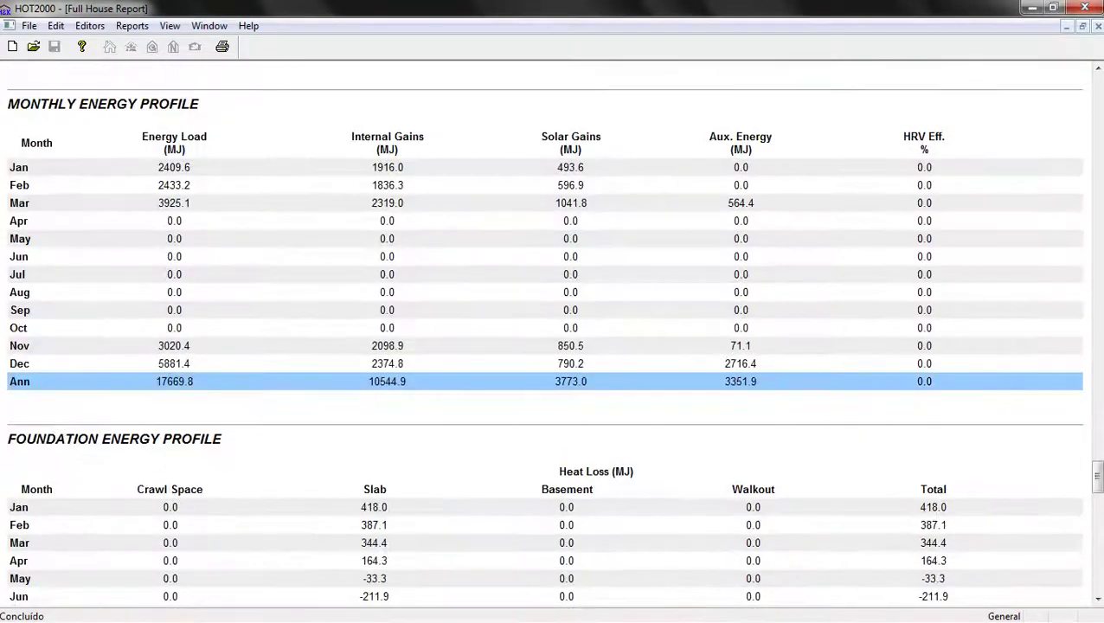
mouse_move(3, 346)
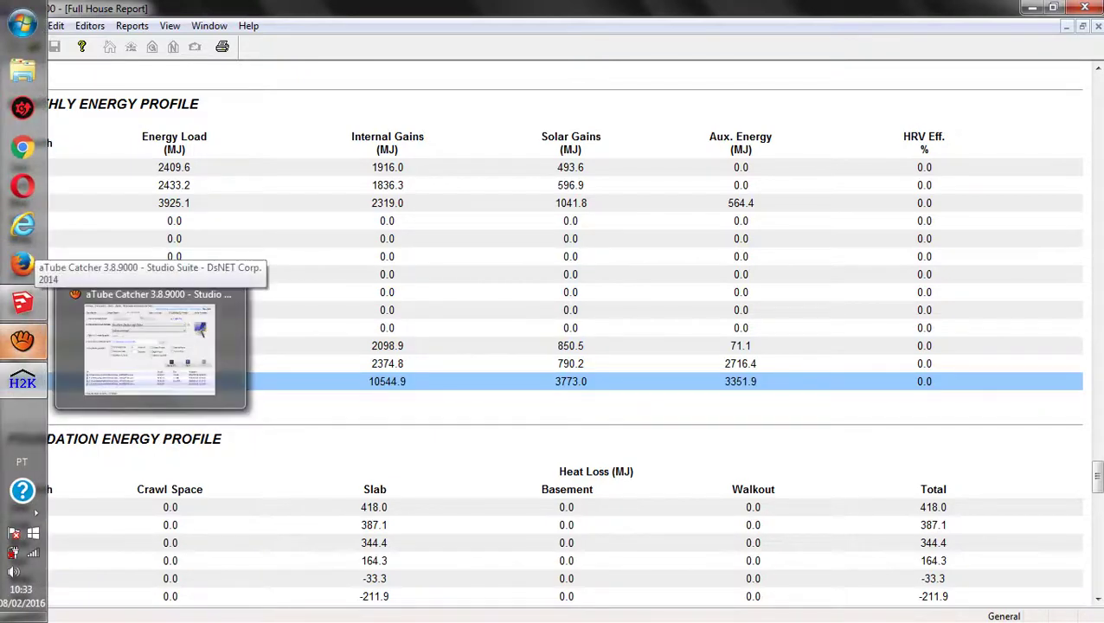
left_click(150, 346)
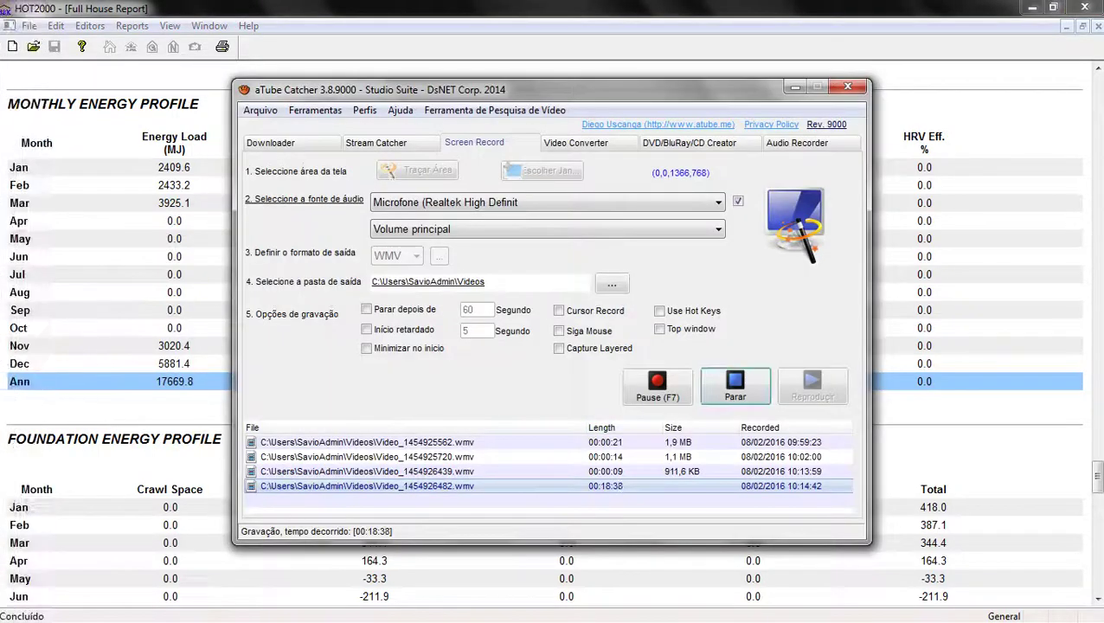